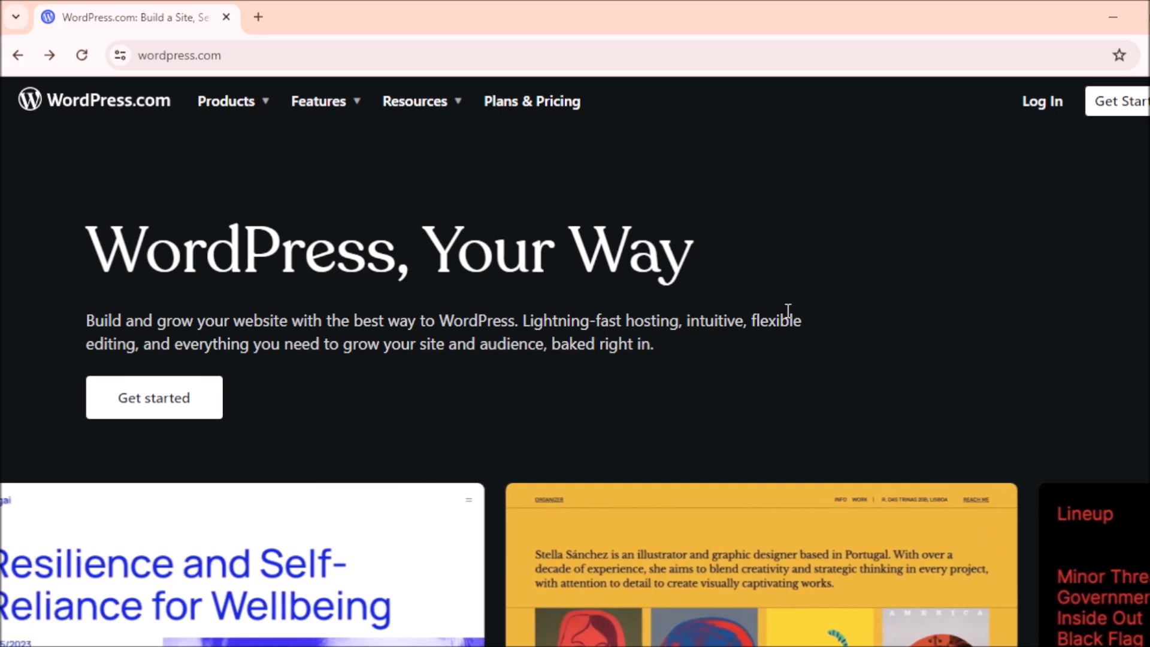
Step: Click Get started on wordpress.com to reach the Create your account page
{"action": "left_click", "coordinate": [184, 409]}
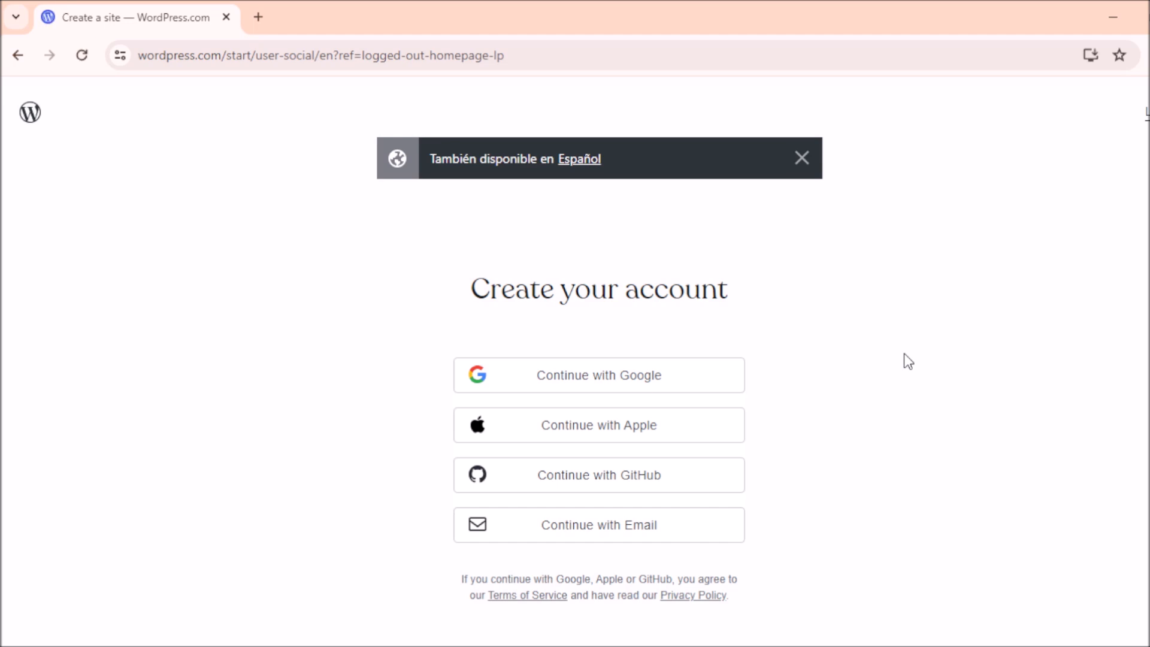
Step: Dismiss the Español suggestion and sign up with an email address
{"action": "left_click", "coordinate": [800, 157]}
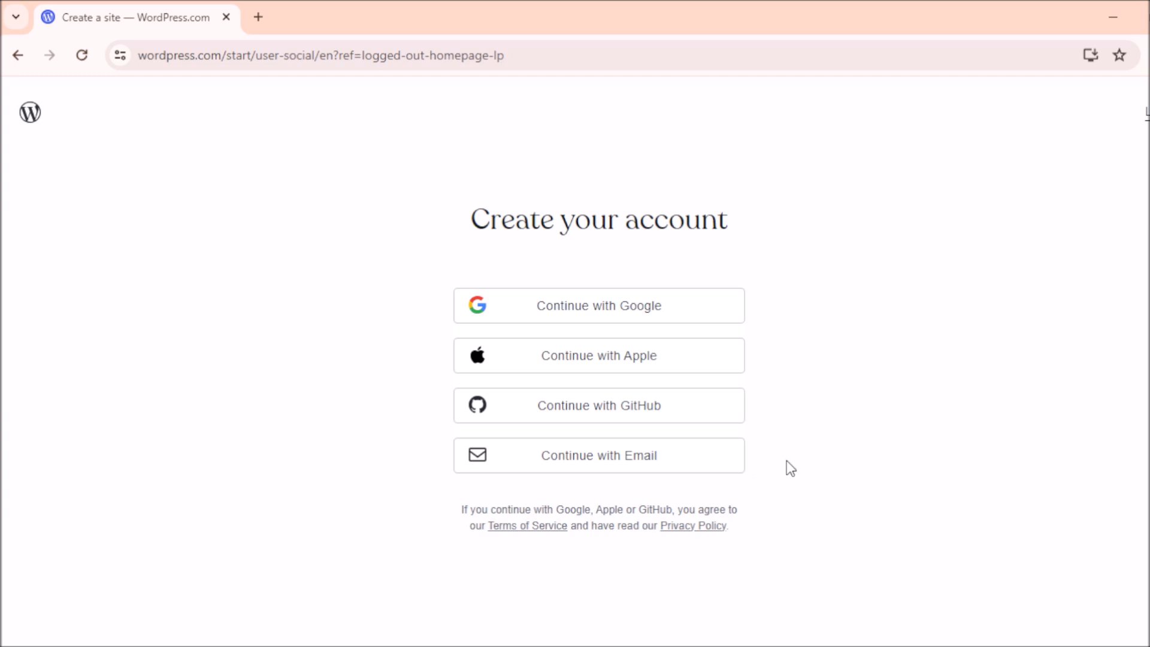
{"action": "left_click", "coordinate": [629, 467]}
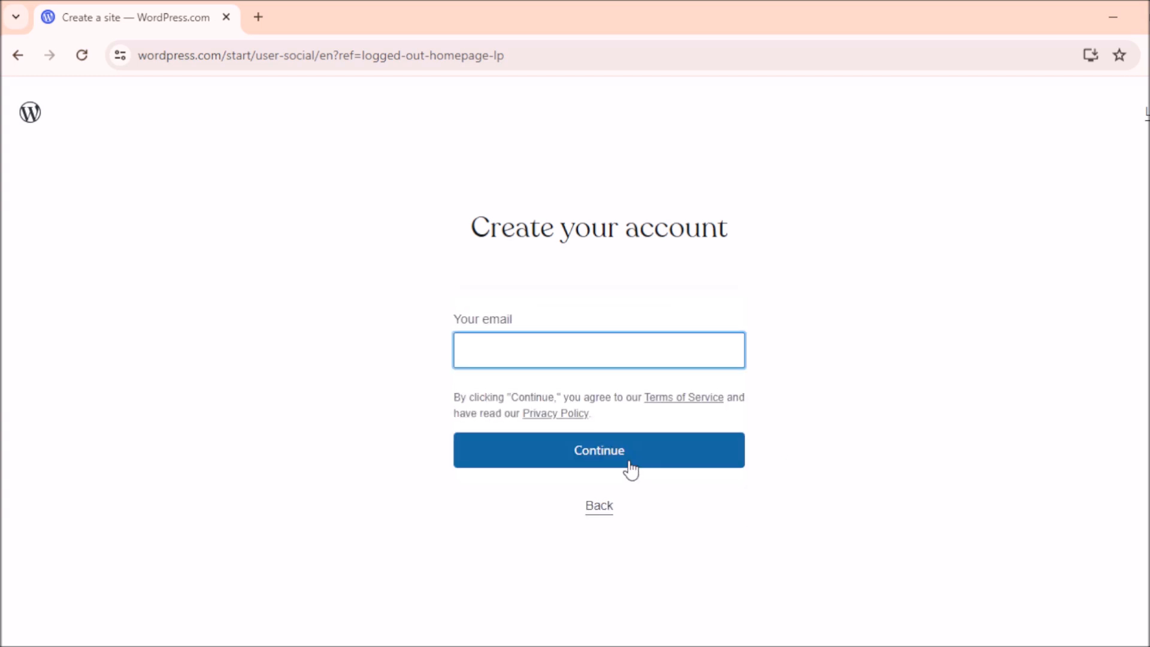
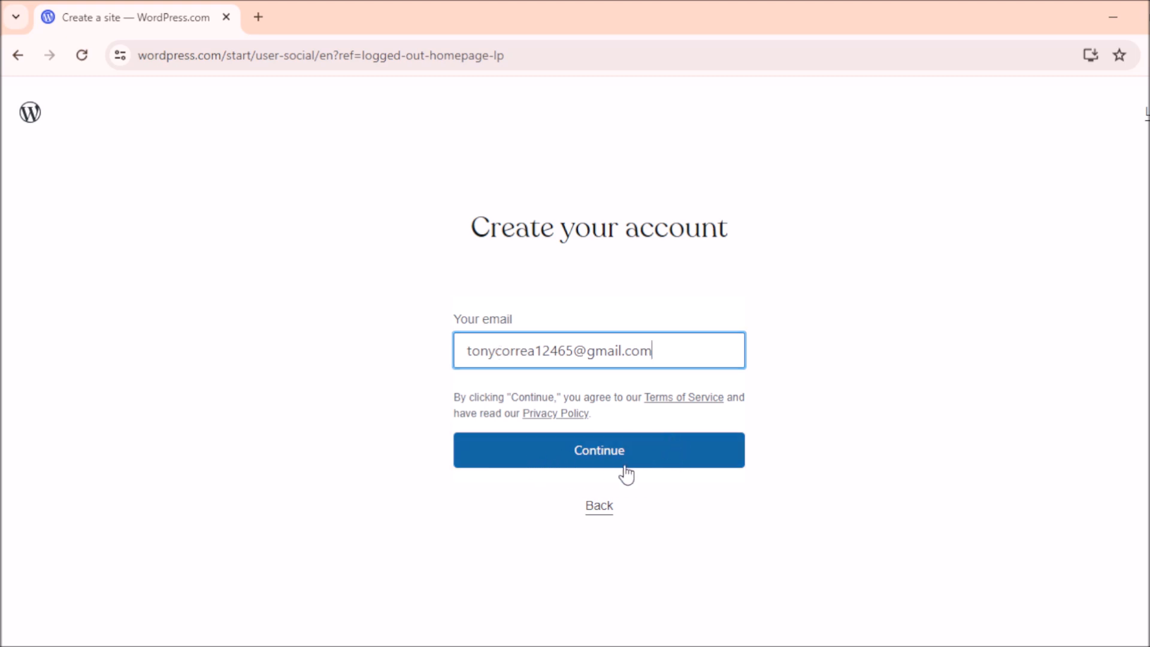
{"action": "left_click", "coordinate": [563, 461]}
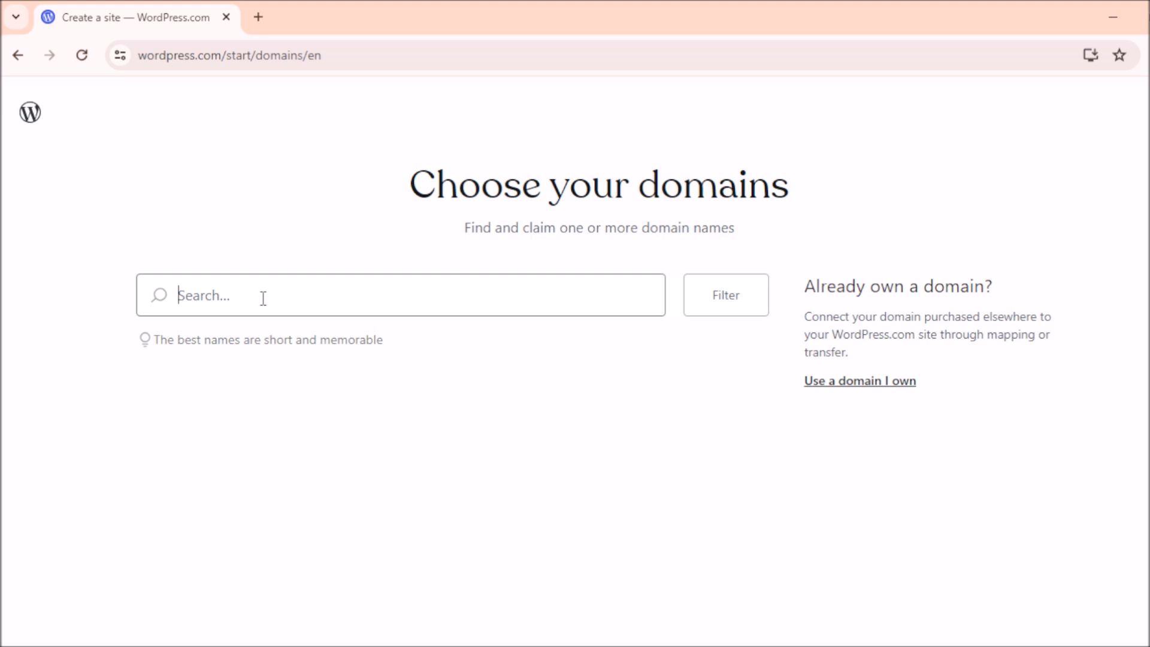
Step: Search 'aweberreviewstoday', select the free aweberreviewstoday.wordpress.com domain, and continue
{"action": "type", "text": "aweberrev"}
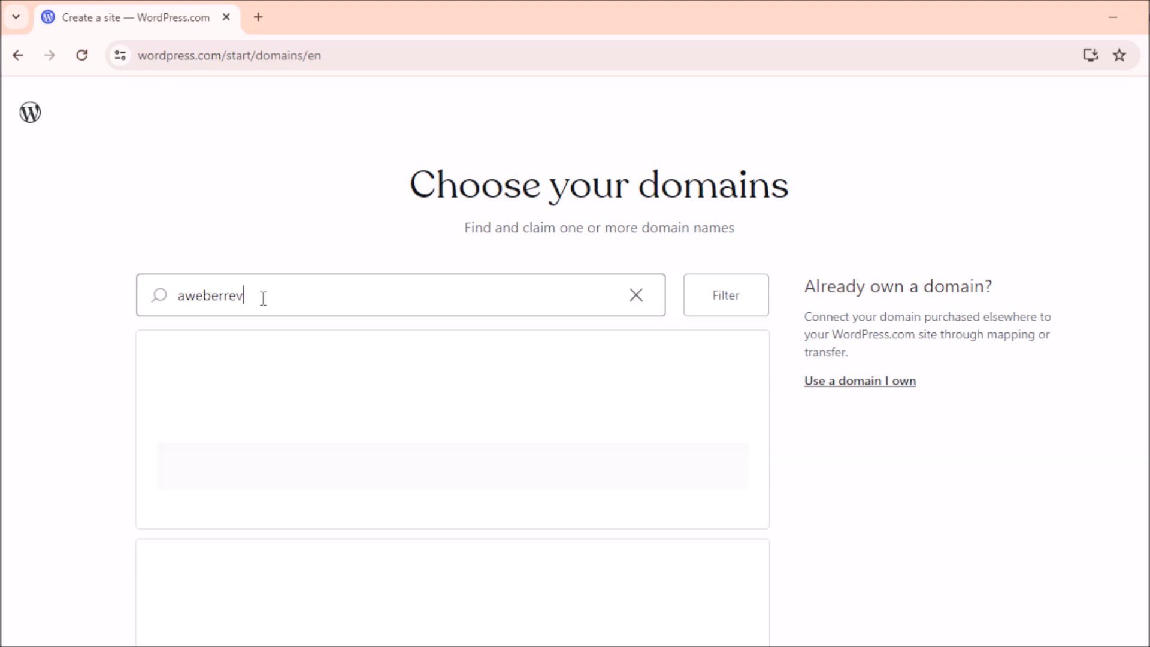
{"action": "type", "text": "iewstoday"}
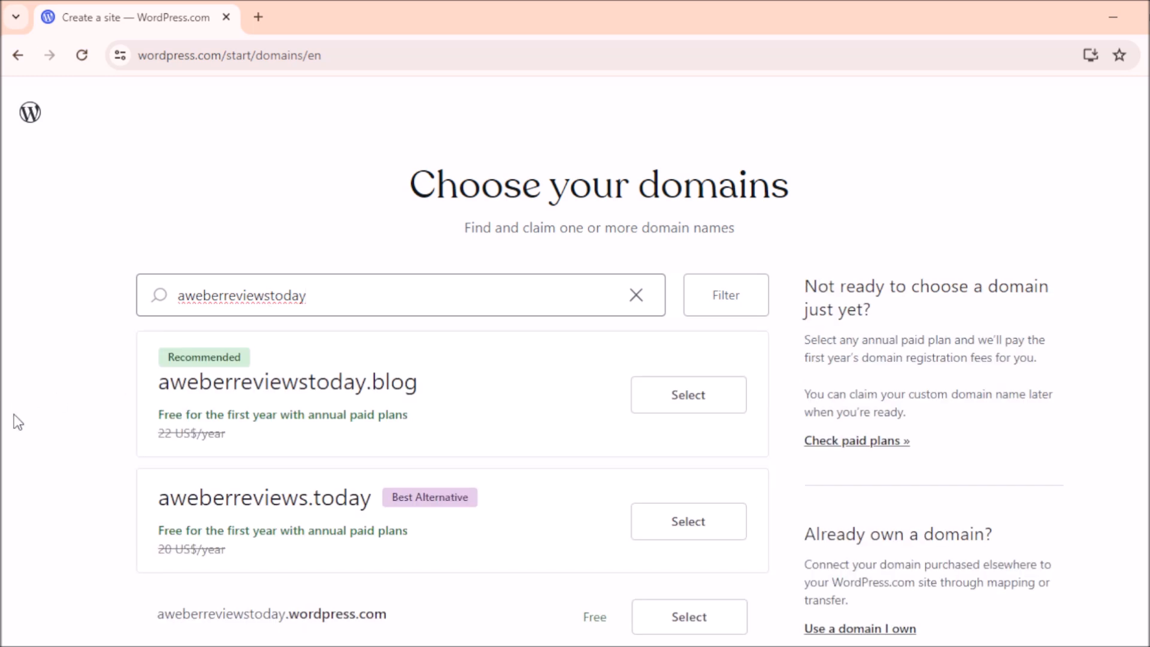
{"action": "scroll", "coordinate": [634, 223], "scroll_direction": "down", "scroll_amount": 1}
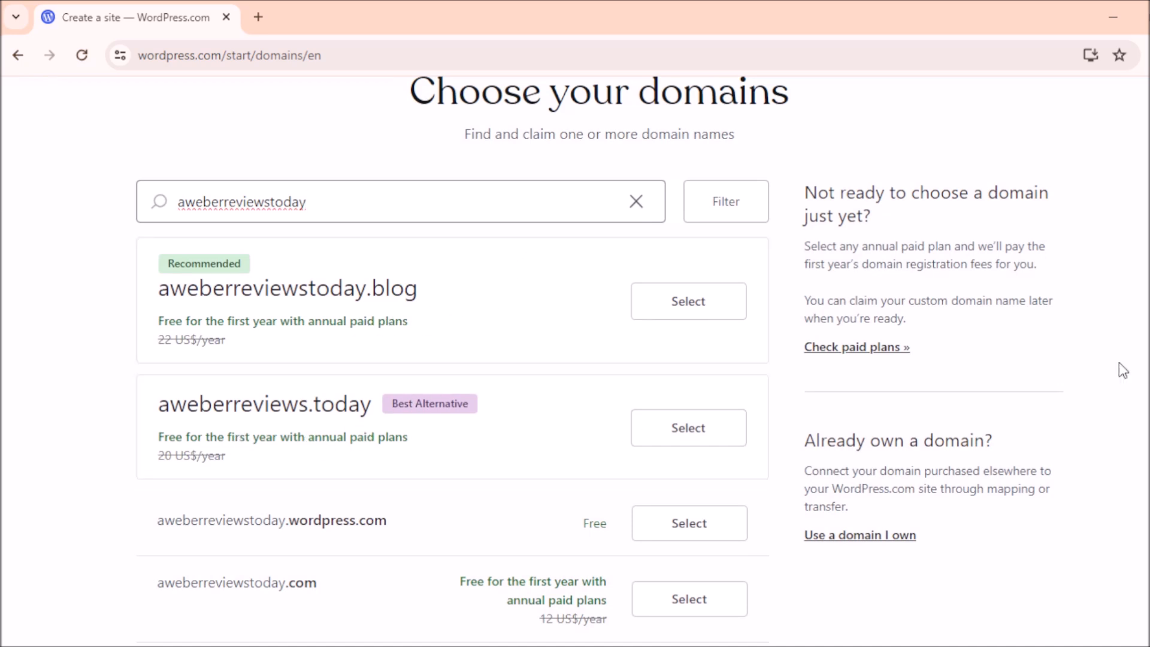
{"action": "scroll", "coordinate": [242, 473], "scroll_direction": "down", "scroll_amount": 2}
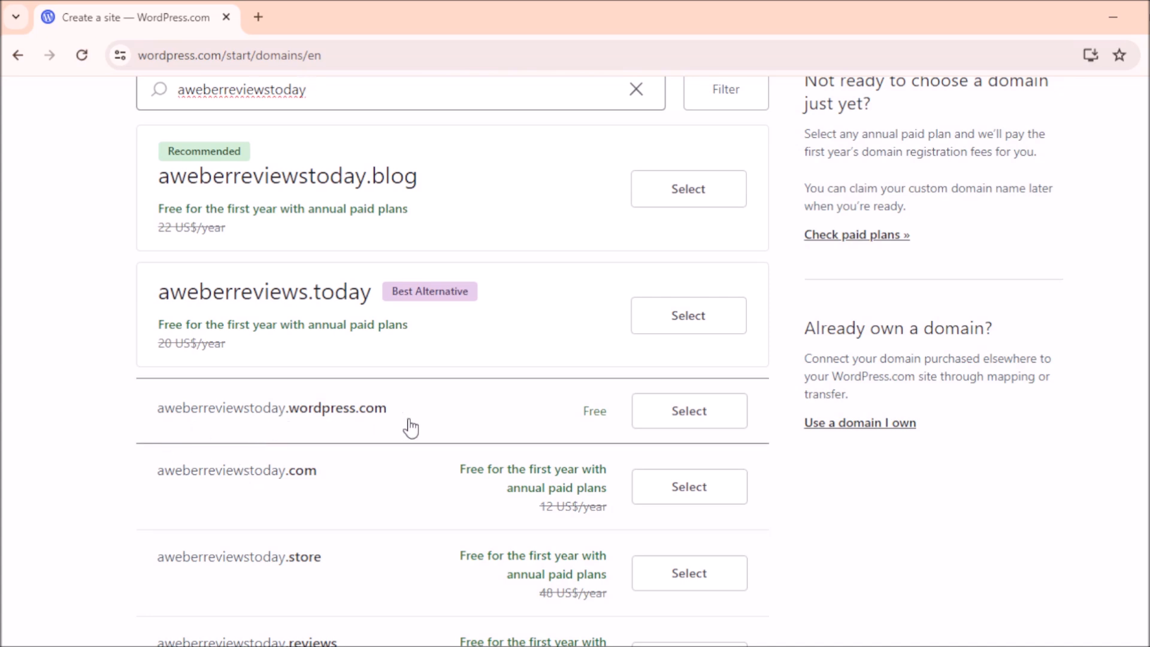
{"action": "left_click", "coordinate": [699, 420]}
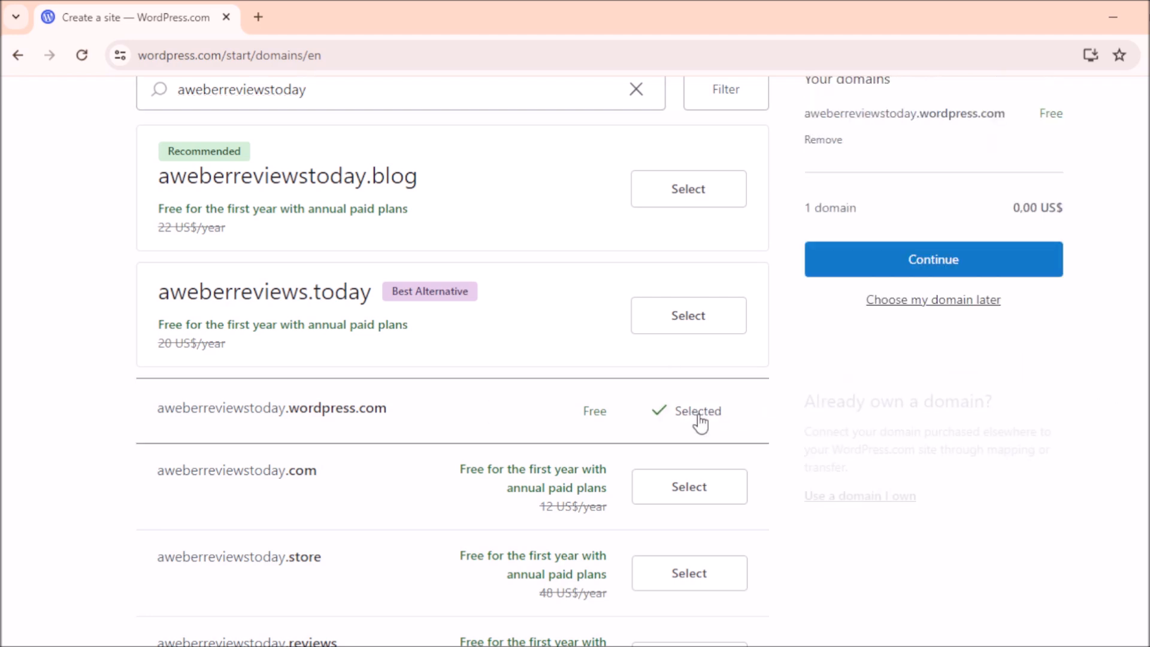
{"action": "scroll", "coordinate": [1023, 284], "scroll_direction": "up", "scroll_amount": 3}
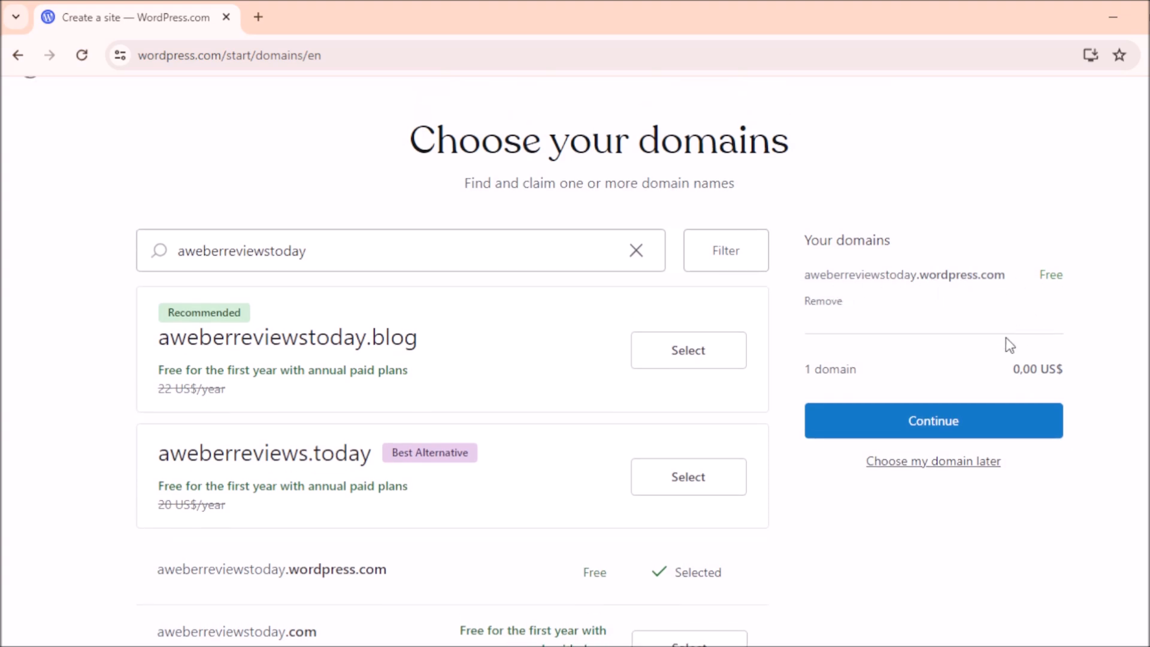
{"action": "left_click", "coordinate": [919, 423]}
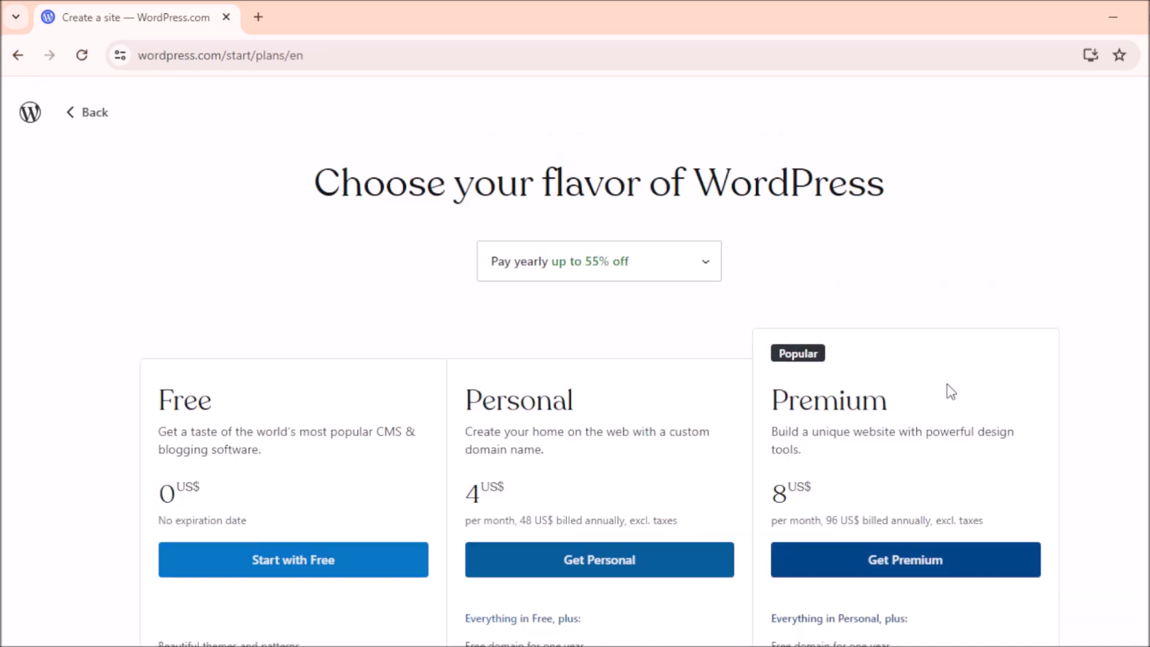
Step: Look over the plan comparison and start with the Free plan
{"action": "scroll", "coordinate": [951, 392], "scroll_direction": "down", "scroll_amount": 2}
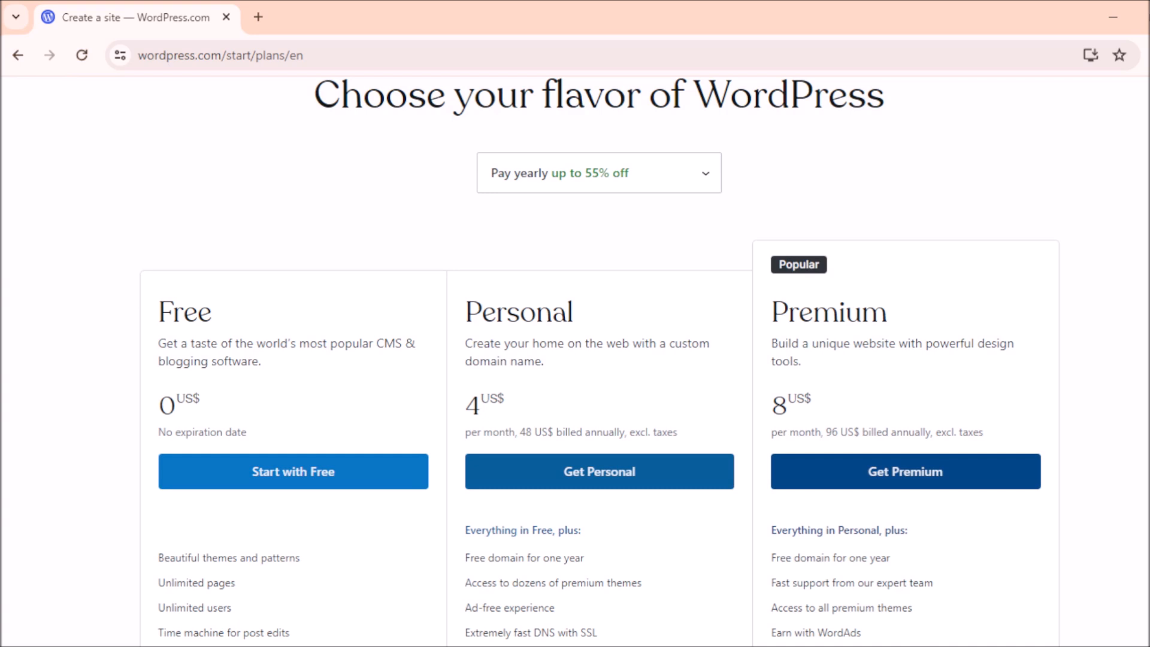
{"action": "scroll", "coordinate": [475, 227], "scroll_direction": "down", "scroll_amount": 2}
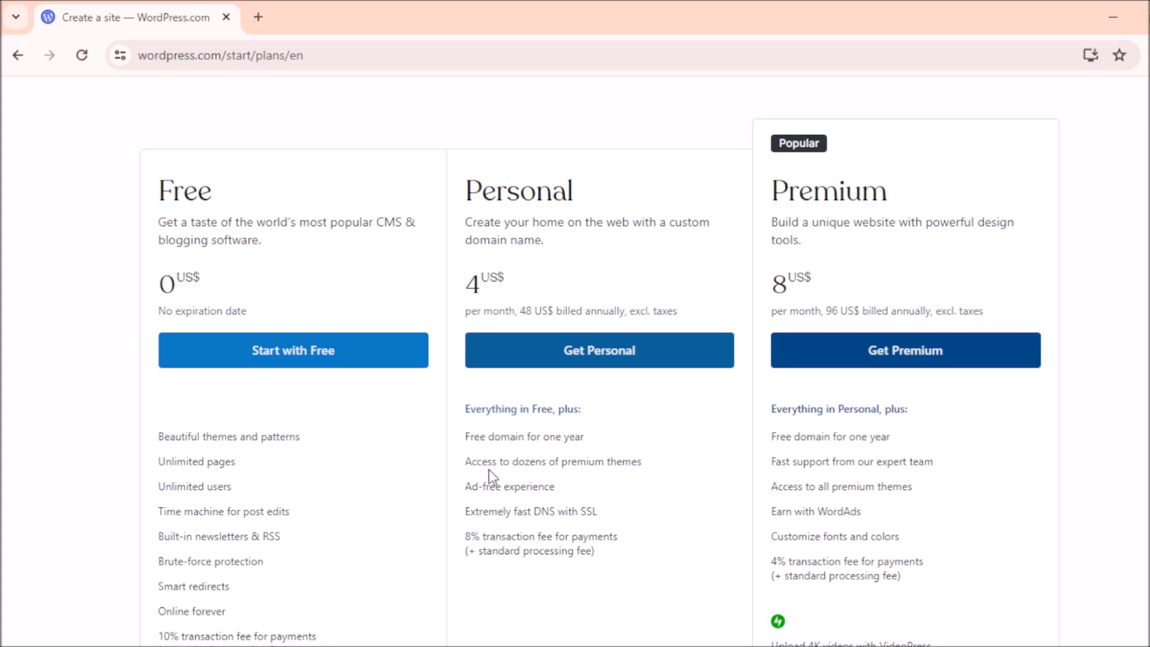
{"action": "mouse_move", "coordinate": [563, 469]}
{"action": "left_click", "coordinate": [298, 358]}
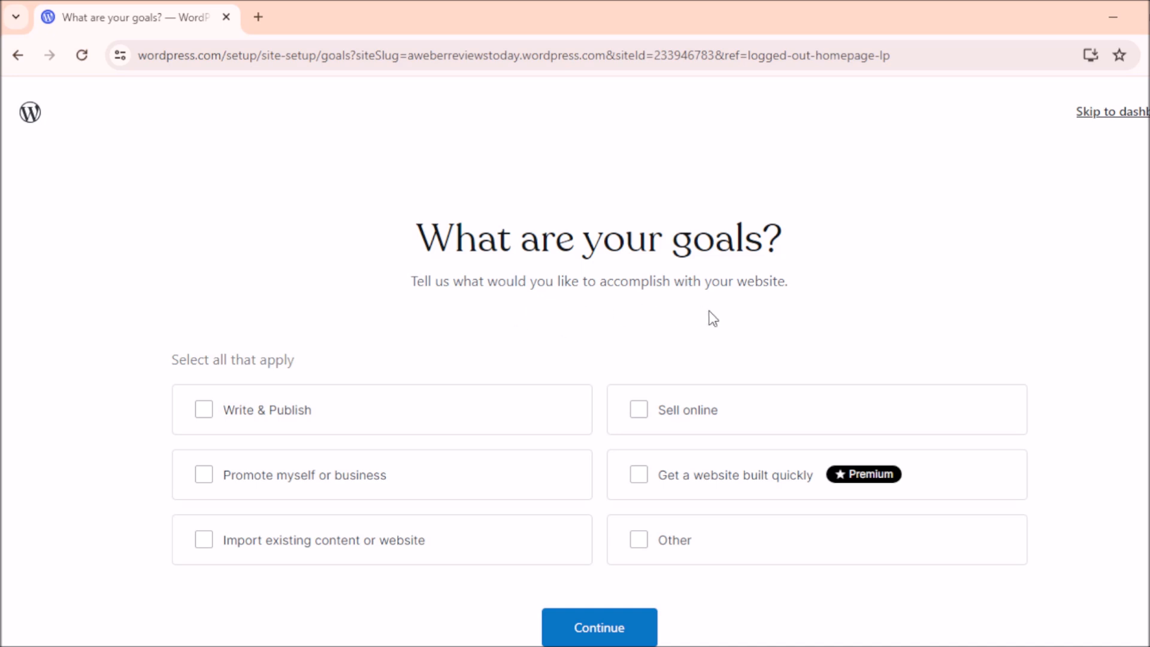
Step: Choose Write & Publish, Promote myself or business, and Sell online as goals, then continue
{"action": "left_click", "coordinate": [205, 413]}
{"action": "left_click", "coordinate": [211, 485]}
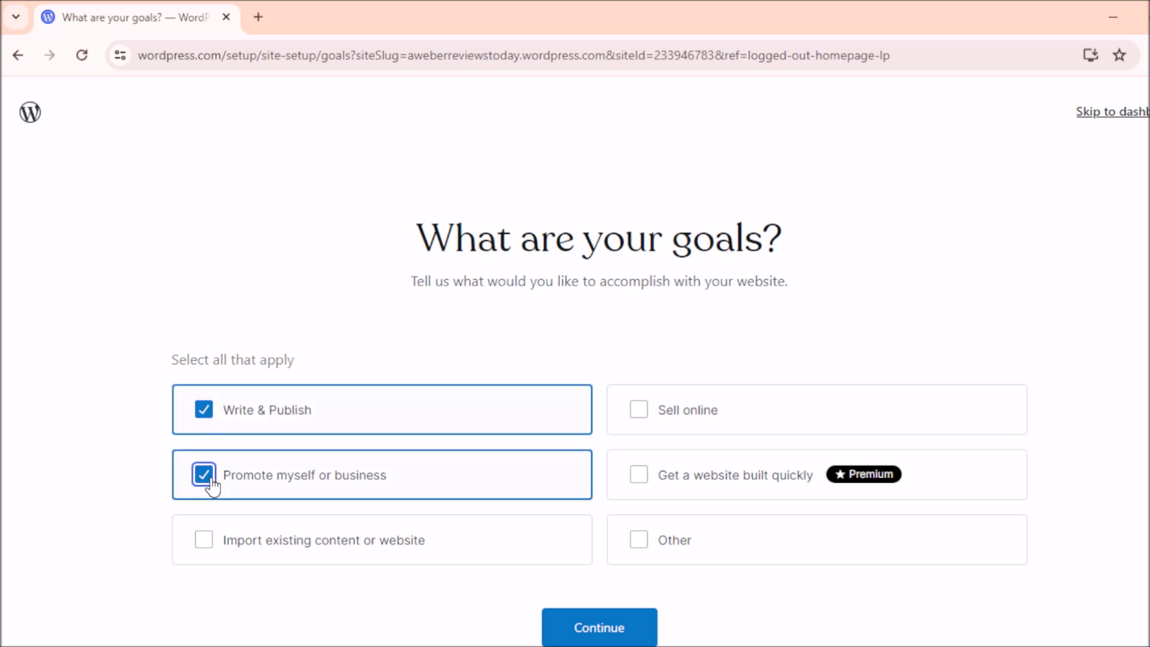
{"action": "left_click", "coordinate": [650, 420]}
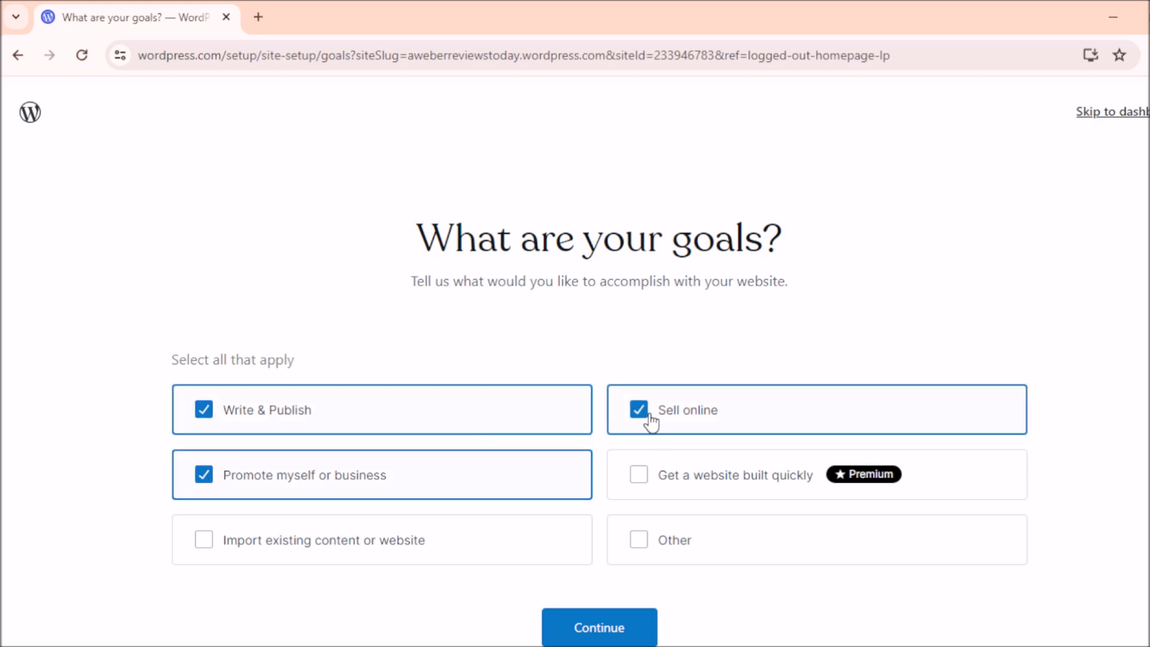
{"action": "left_click", "coordinate": [616, 630]}
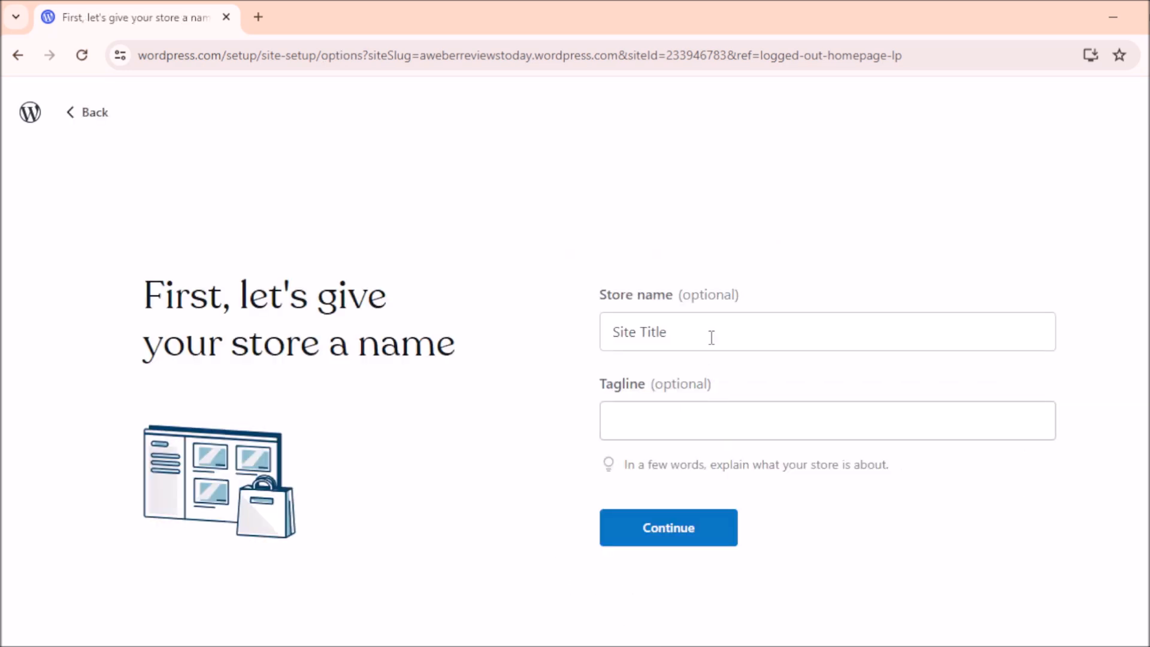
Step: Replace the 'Site Title' placeholder with 'Aweber Reviews | Aweber Best Email Marketing Tool' and continue
{"action": "left_click_drag", "start_coordinate": [706, 319], "coordinate": [606, 326]}
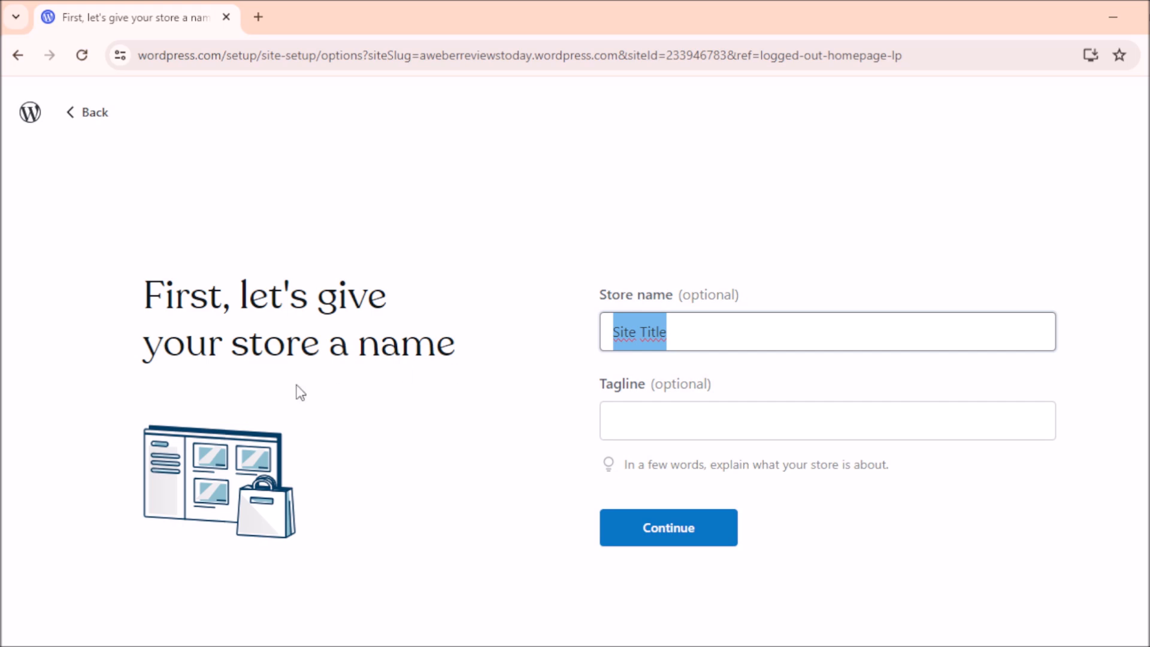
{"action": "key", "text": "BackSpace"}
{"action": "type", "text": "Awe"}
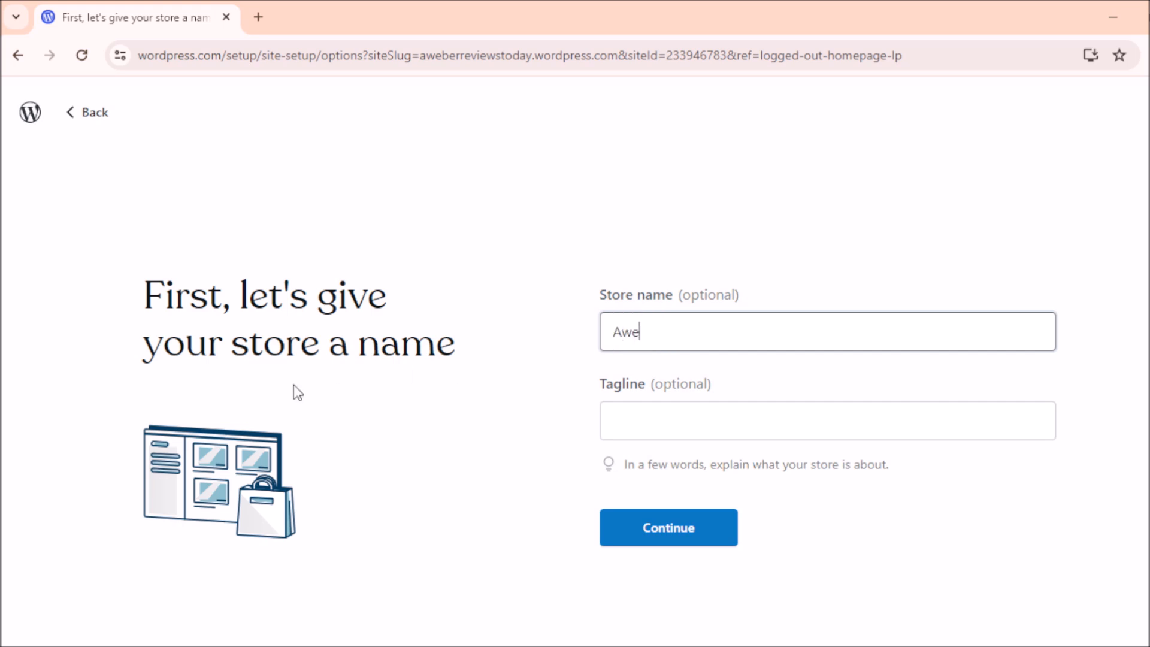
{"action": "type", "text": "ber Reviews"}
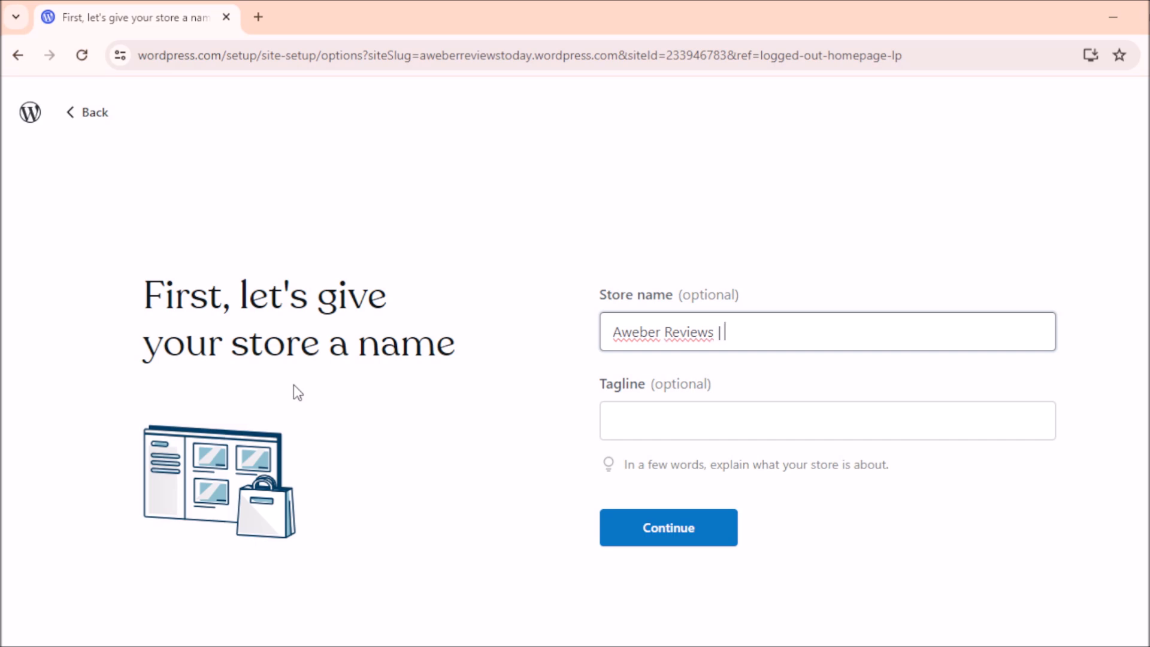
{"action": "type", "text": "| Aweber Best Email Marketing Tool"}
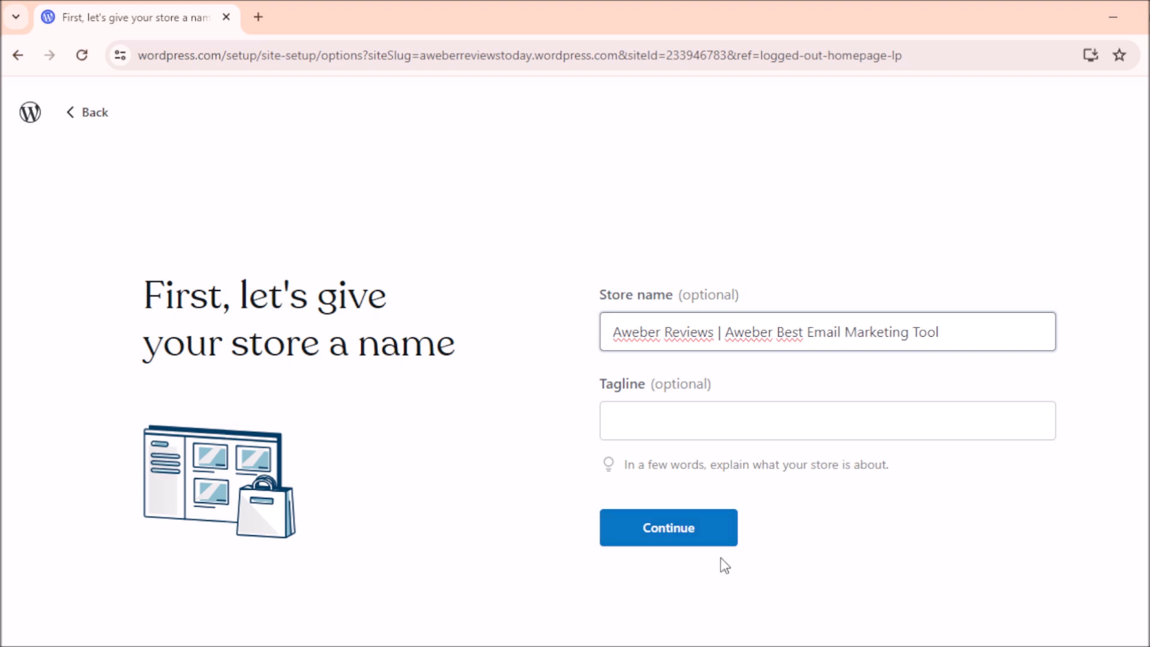
{"action": "left_click", "coordinate": [664, 540]}
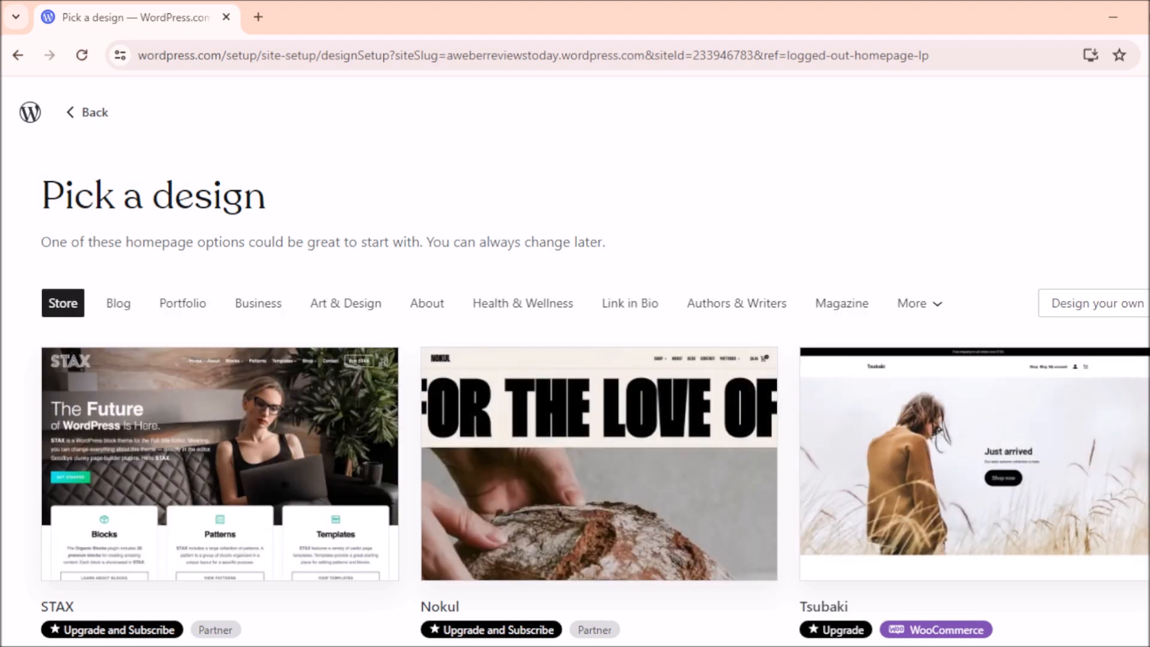
Step: Browse the Pick a design gallery, then choose Design your own
{"action": "scroll", "coordinate": [575, 359], "scroll_direction": "down", "scroll_amount": 2}
{"action": "scroll", "coordinate": [575, 359], "scroll_direction": "down", "scroll_amount": 5}
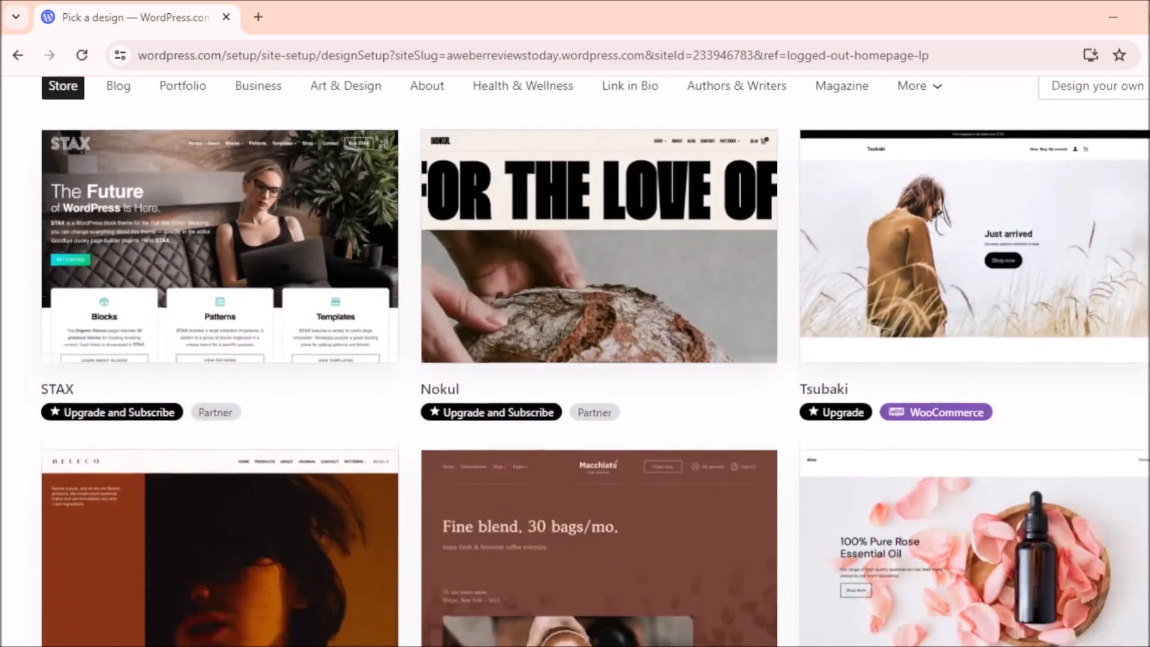
{"action": "scroll", "coordinate": [595, 361], "scroll_direction": "down", "scroll_amount": 11}
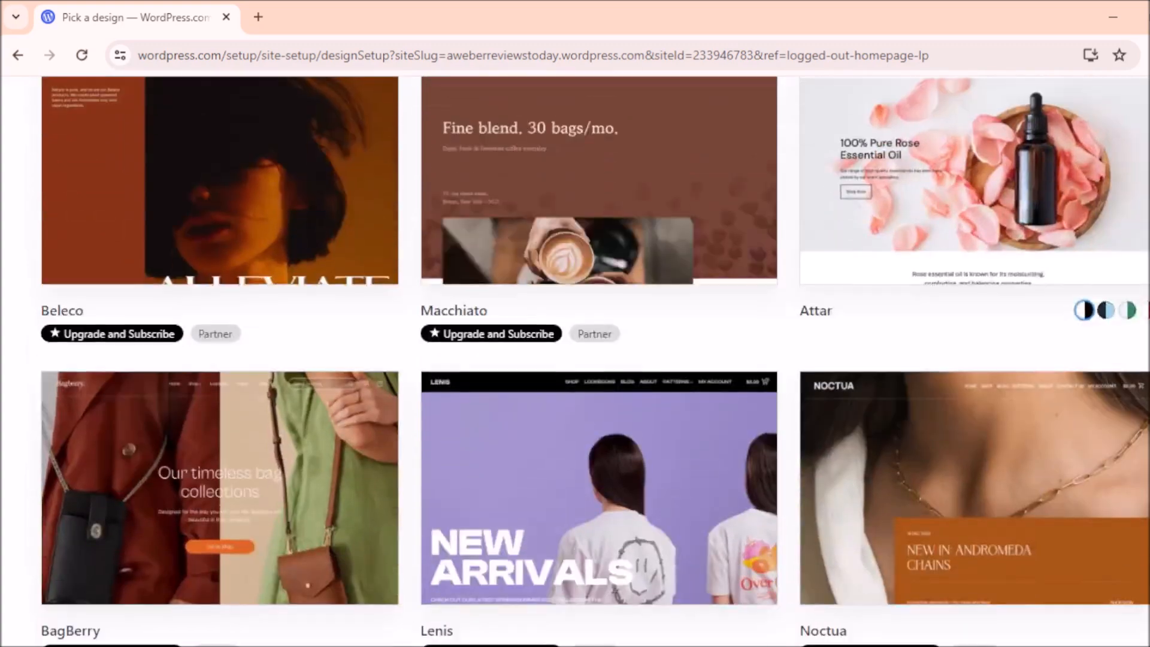
{"action": "scroll", "coordinate": [595, 361], "scroll_direction": "down", "scroll_amount": 4}
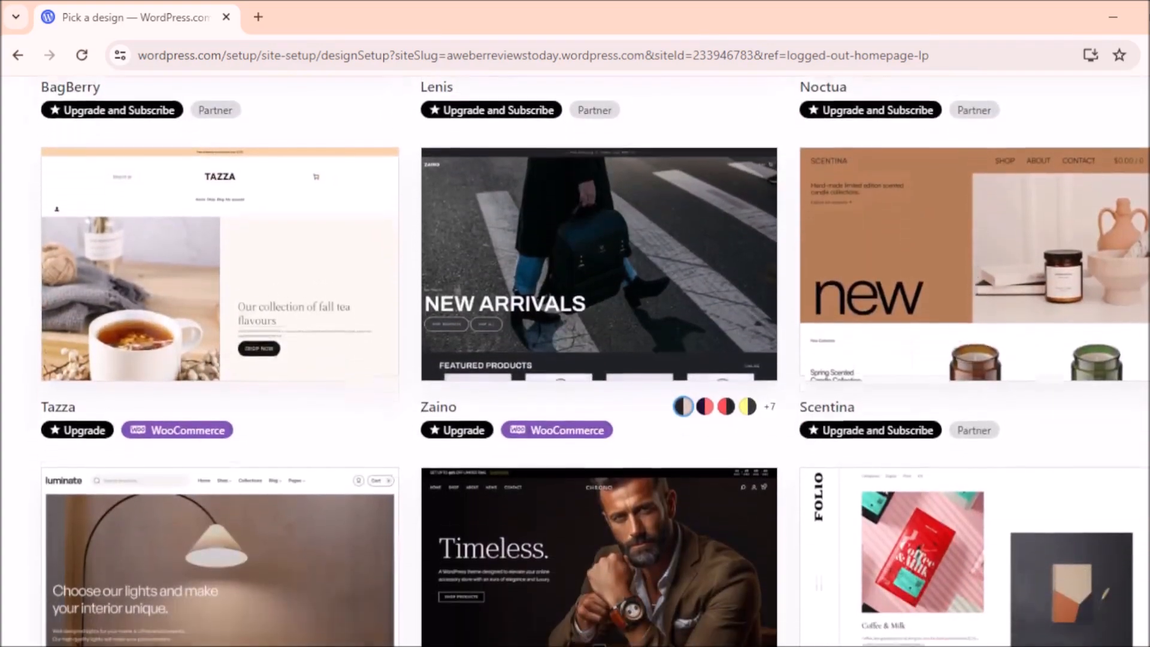
{"action": "scroll", "coordinate": [594, 361], "scroll_direction": "down", "scroll_amount": 10}
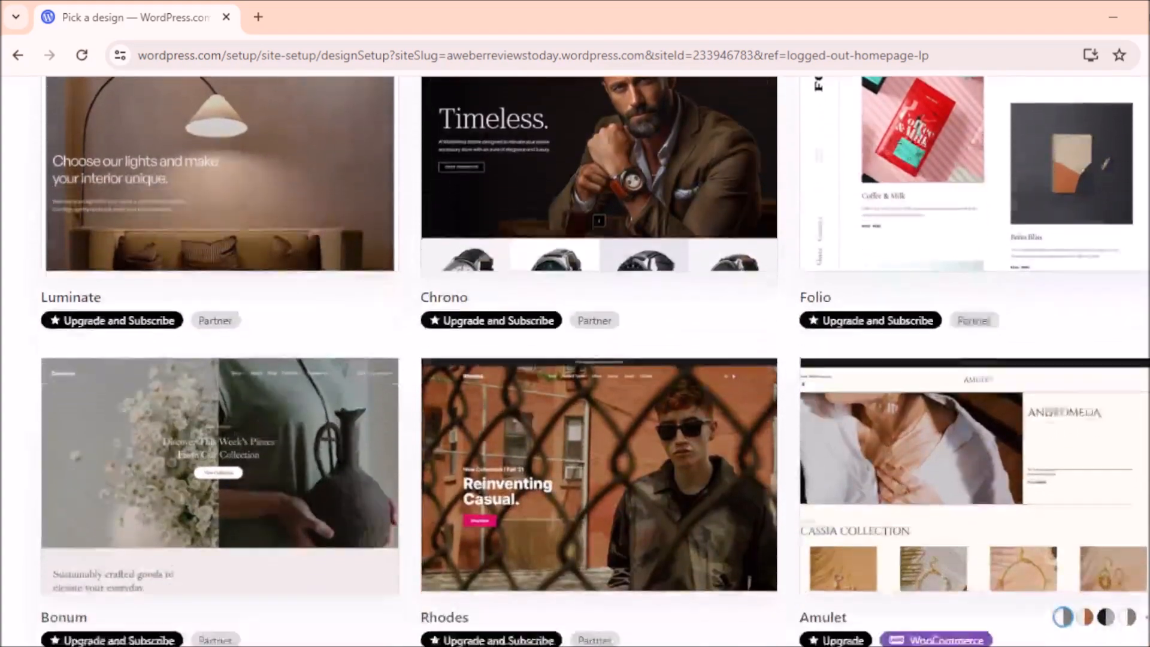
{"action": "scroll", "coordinate": [595, 361], "scroll_direction": "down", "scroll_amount": 4}
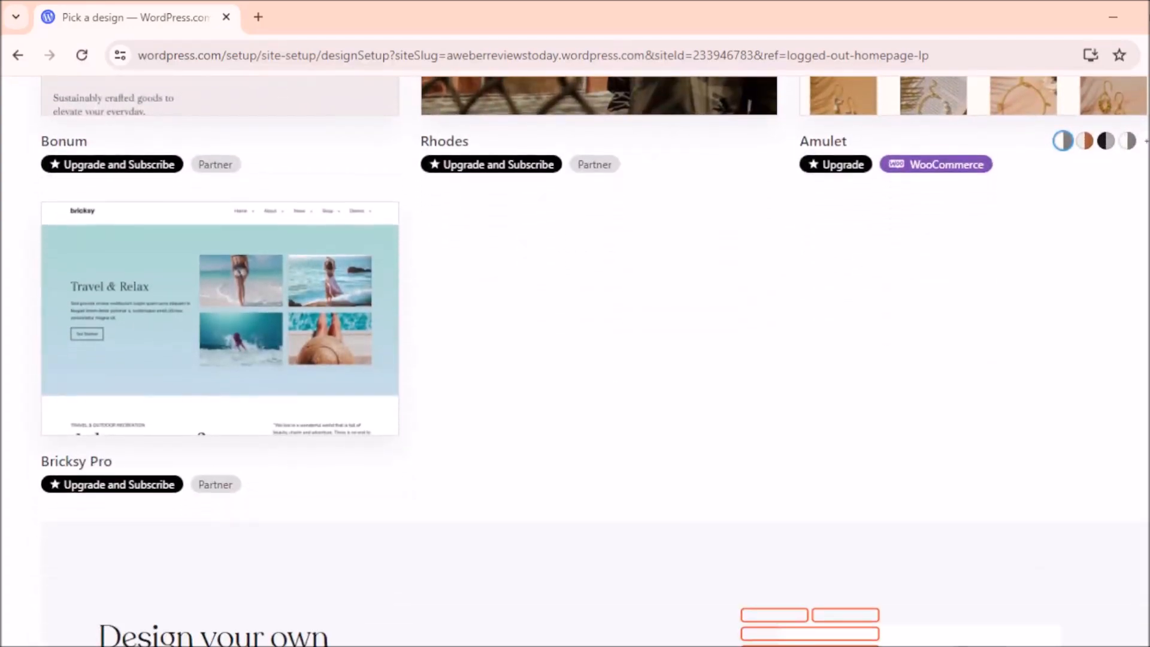
{"action": "scroll", "coordinate": [594, 361], "scroll_direction": "up", "scroll_amount": 20}
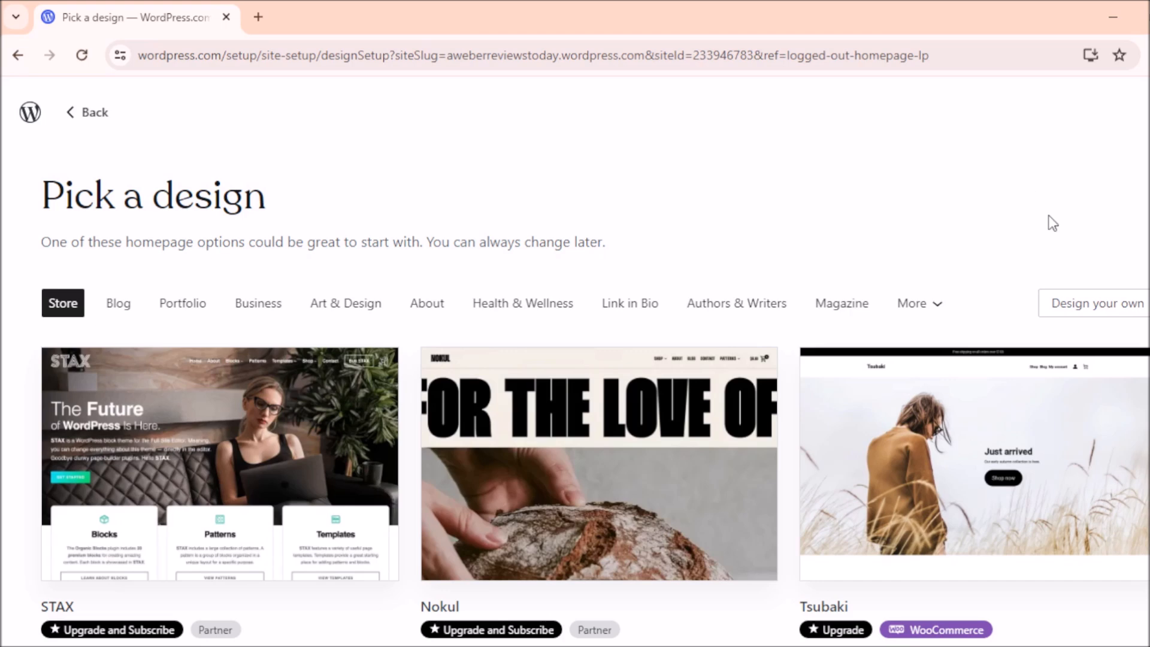
{"action": "left_click", "coordinate": [1095, 313]}
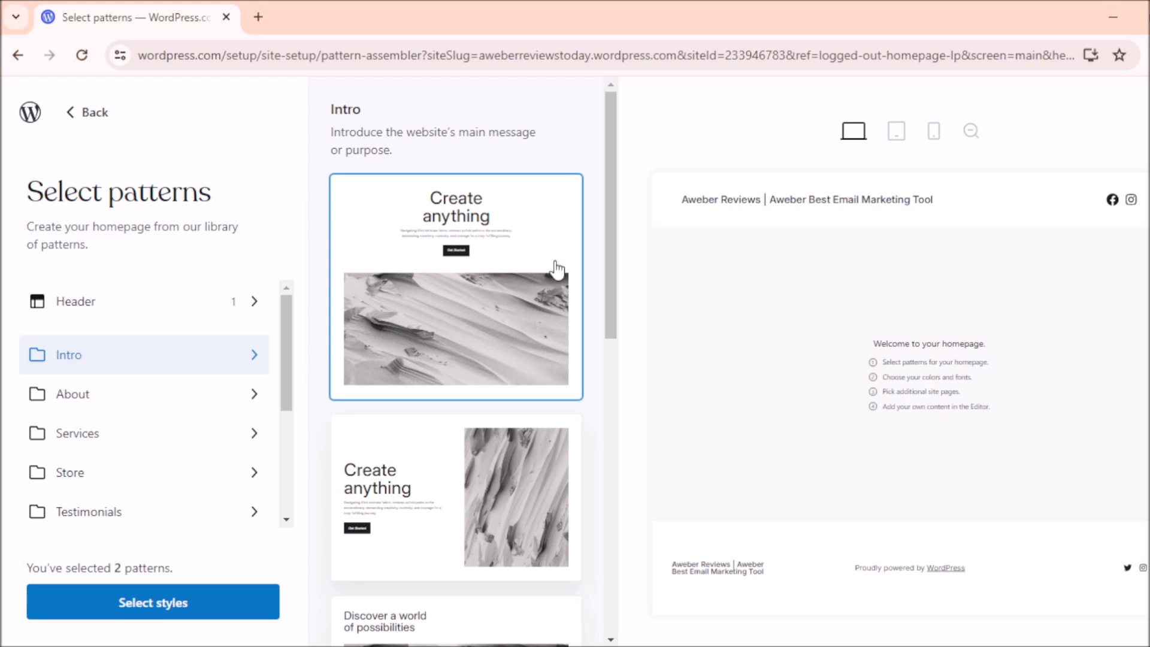
Step: Choose the 'Logo and menu, with social right' header pattern, then show the Intro patterns
{"action": "mouse_move", "coordinate": [609, 185]}
{"action": "left_mouse_down"}
{"action": "mouse_move", "coordinate": [595, 452]}
{"action": "mouse_move", "coordinate": [613, 171]}
{"action": "left_mouse_up"}
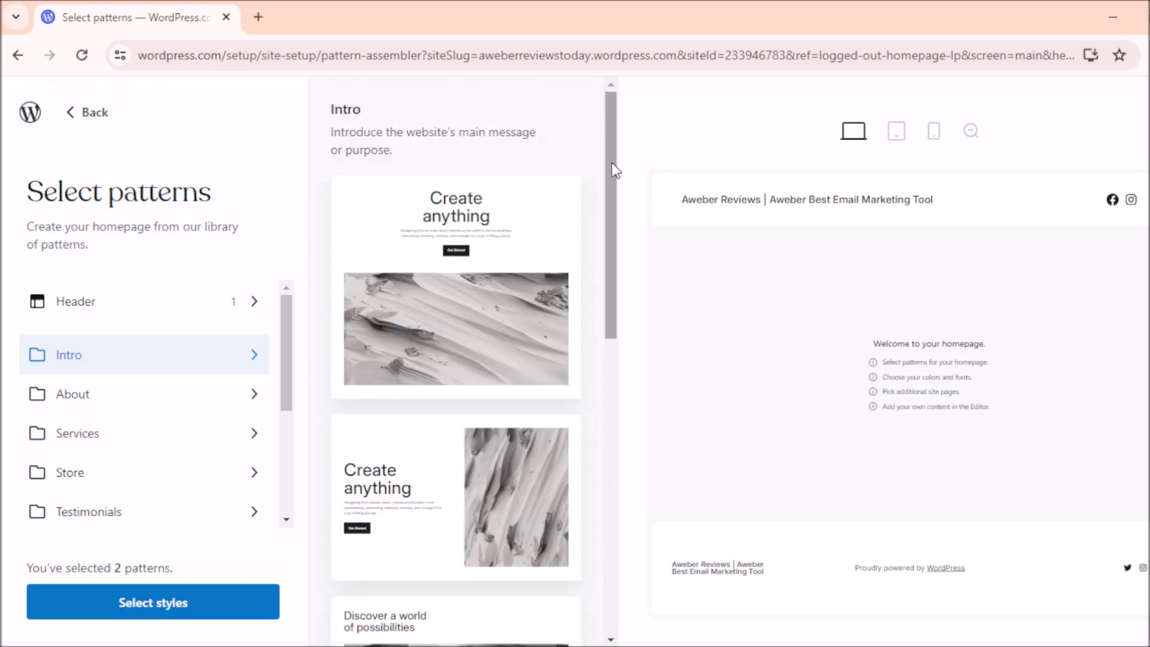
{"action": "left_click", "coordinate": [123, 308]}
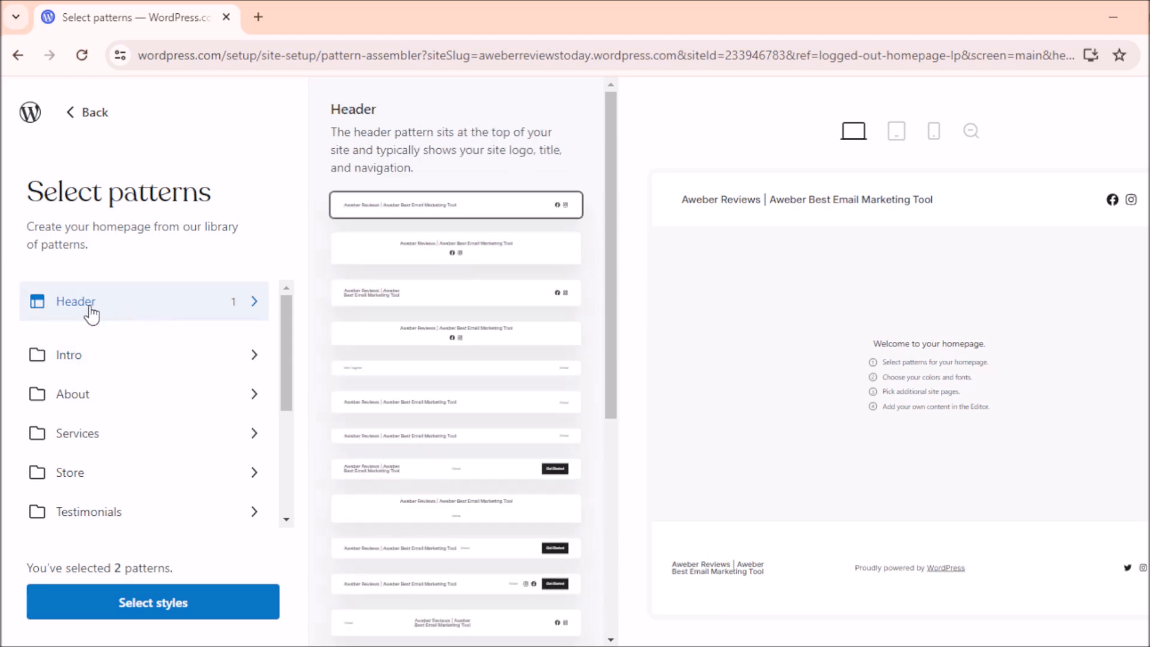
{"action": "mouse_move", "coordinate": [613, 143]}
{"action": "left_mouse_down"}
{"action": "mouse_move", "coordinate": [607, 357]}
{"action": "mouse_move", "coordinate": [607, 127]}
{"action": "left_mouse_up"}
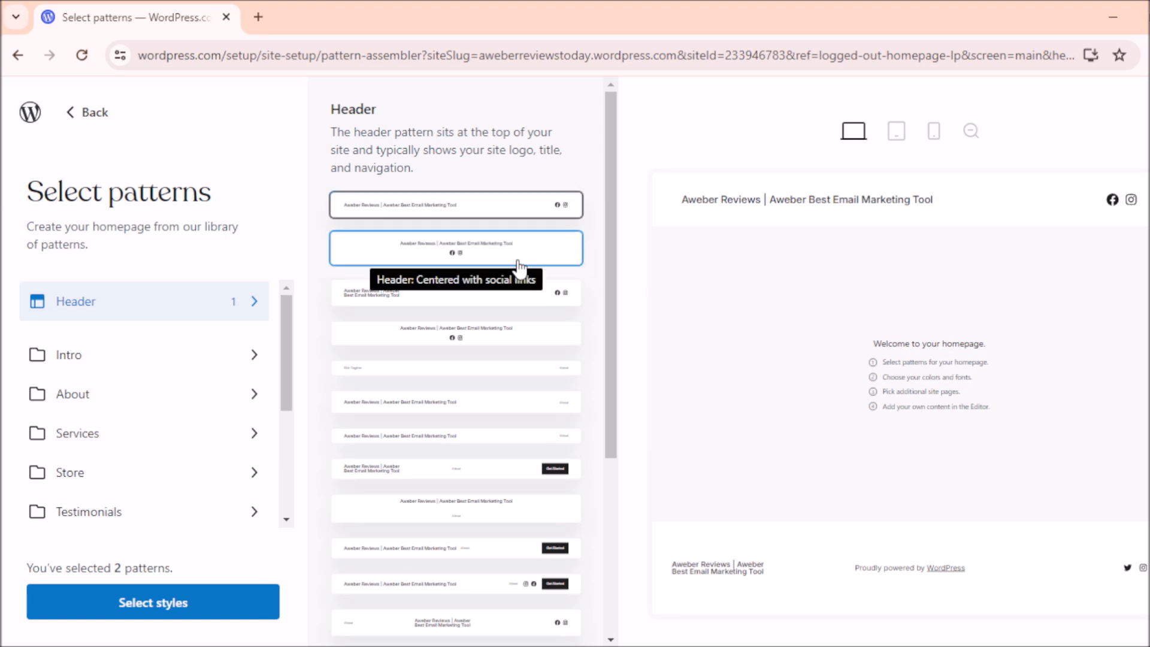
{"action": "left_click", "coordinate": [431, 210]}
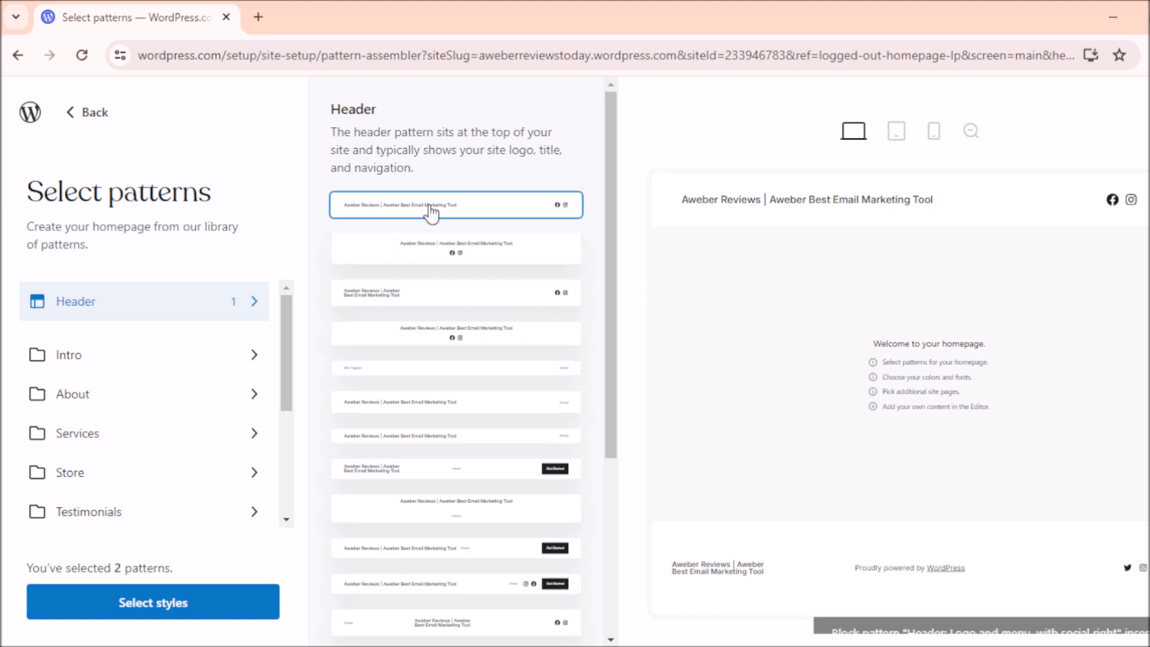
{"action": "mouse_move", "coordinate": [897, 599]}
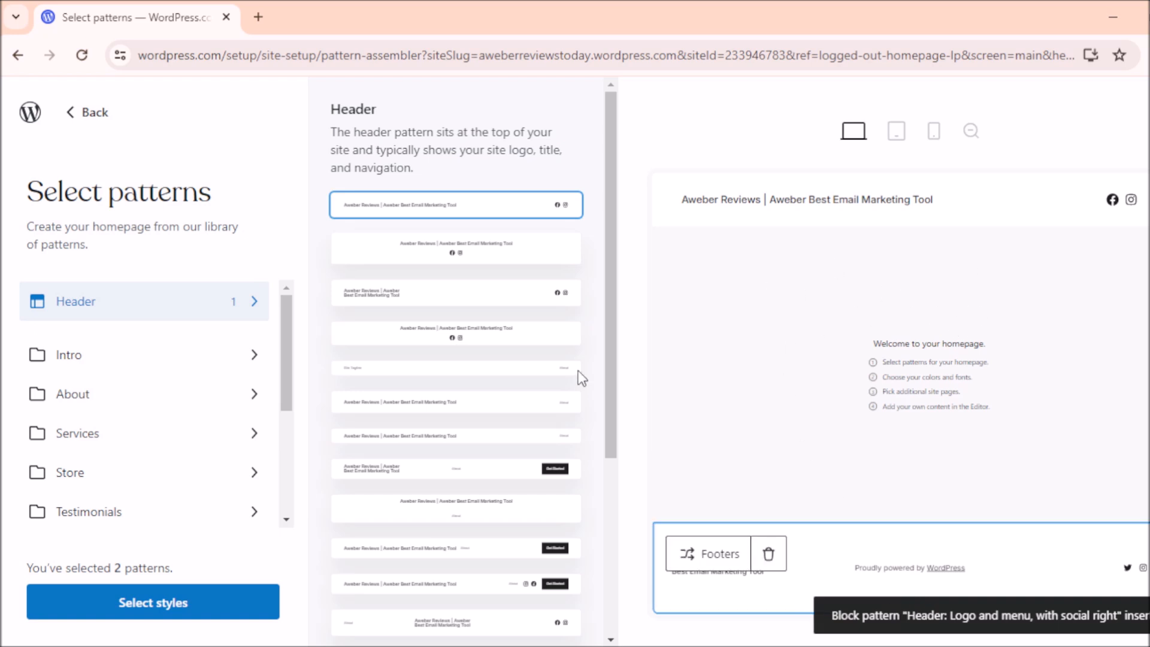
{"action": "left_click", "coordinate": [126, 358]}
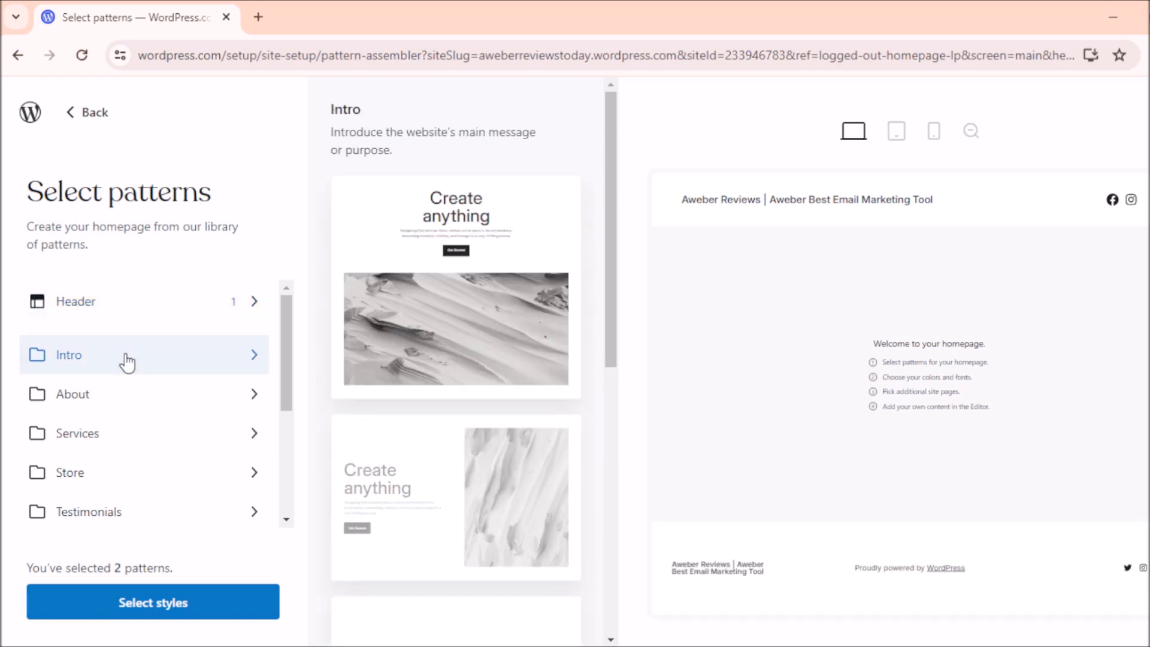
Step: Add the two-column Create anything intro, heading-left About, and three-column Services patterns
{"action": "left_click_drag", "start_coordinate": [609, 148], "coordinate": [628, 183]}
{"action": "left_click", "coordinate": [436, 422]}
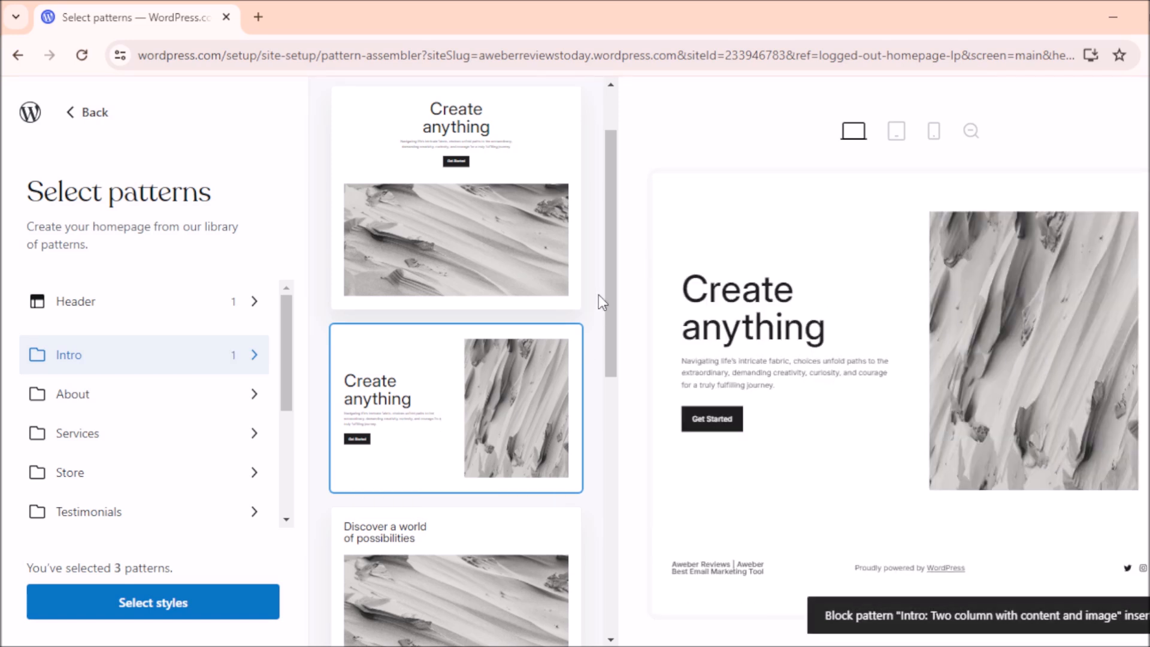
{"action": "left_click", "coordinate": [86, 400]}
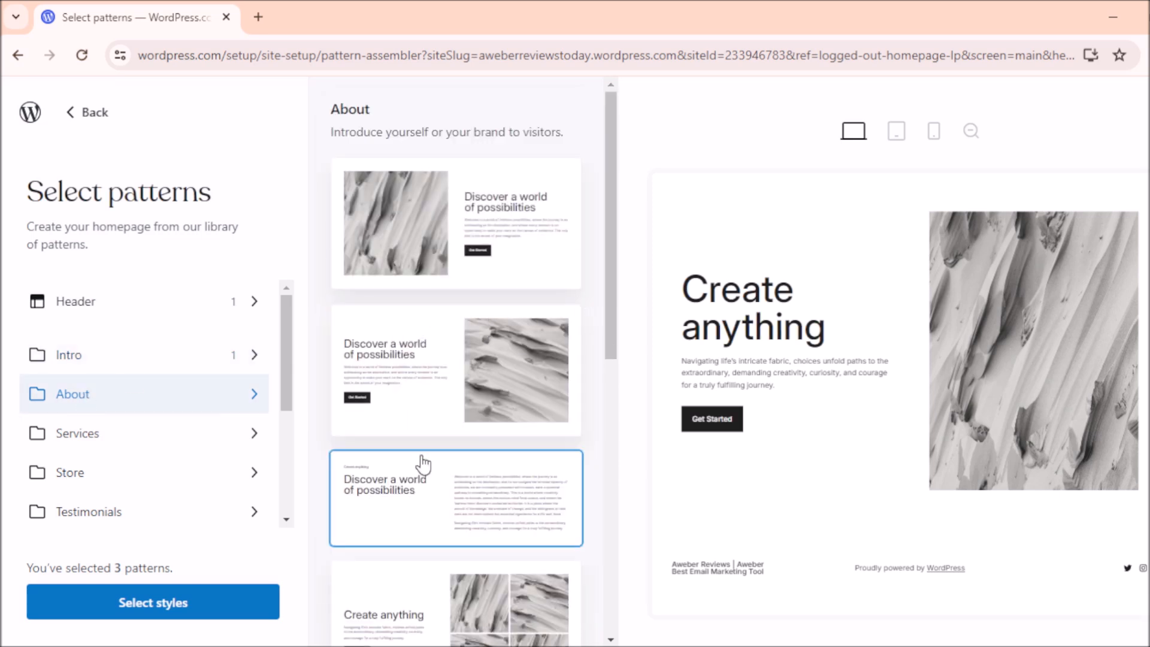
{"action": "left_click", "coordinate": [402, 513]}
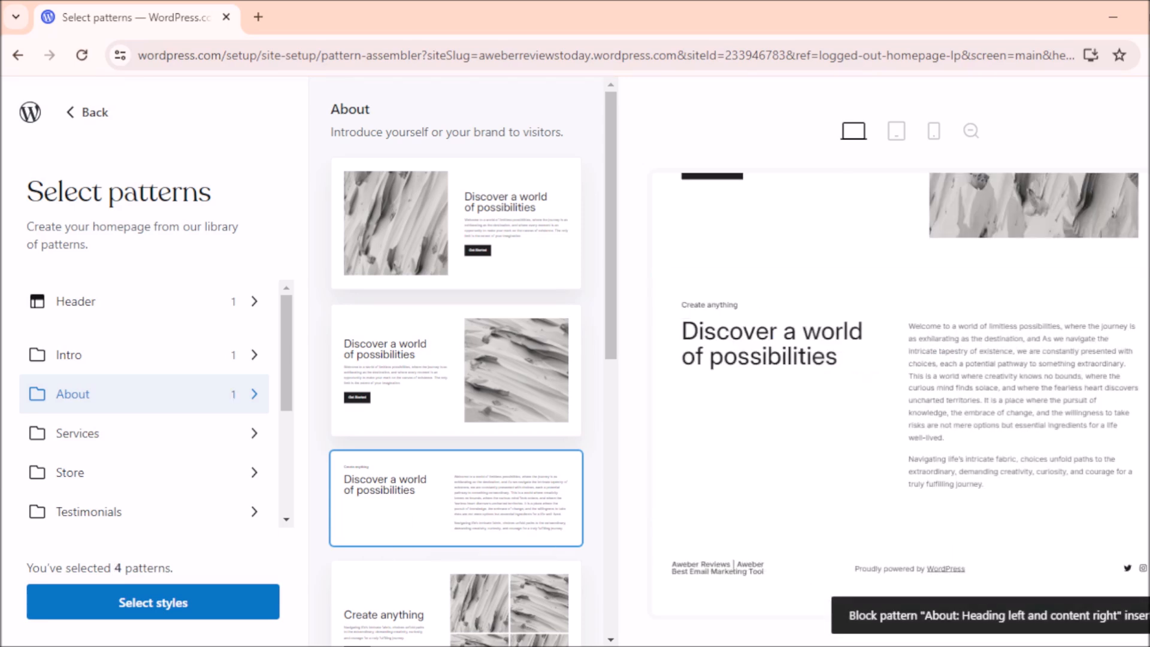
{"action": "left_click", "coordinate": [85, 437]}
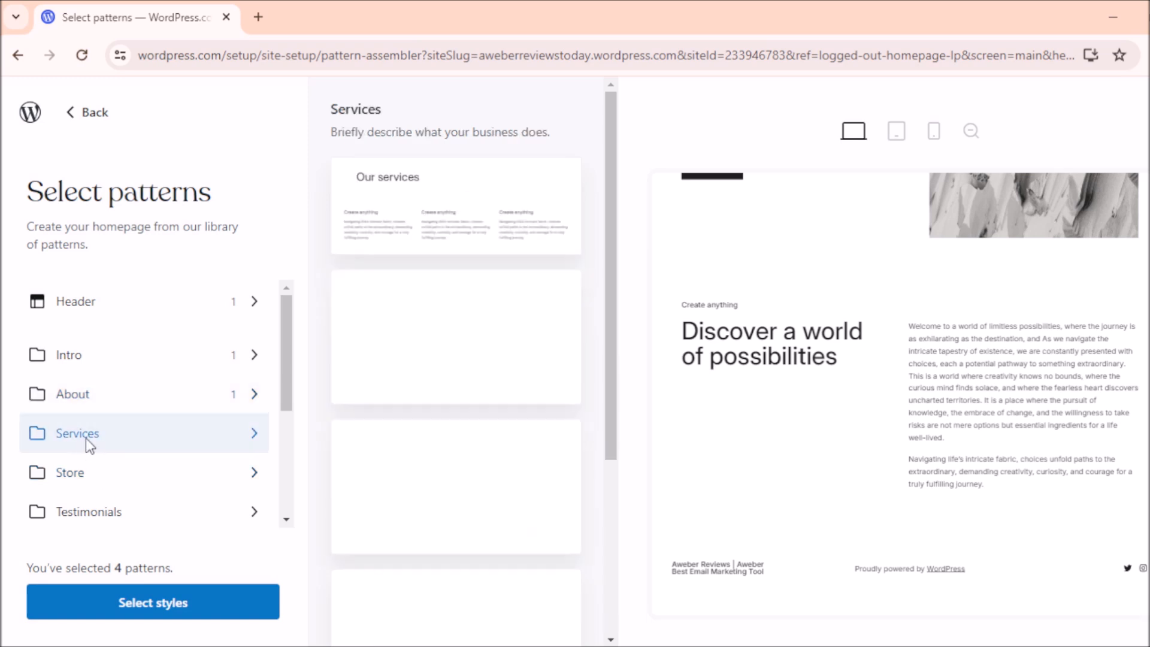
{"action": "left_click_drag", "start_coordinate": [606, 189], "coordinate": [597, 381]}
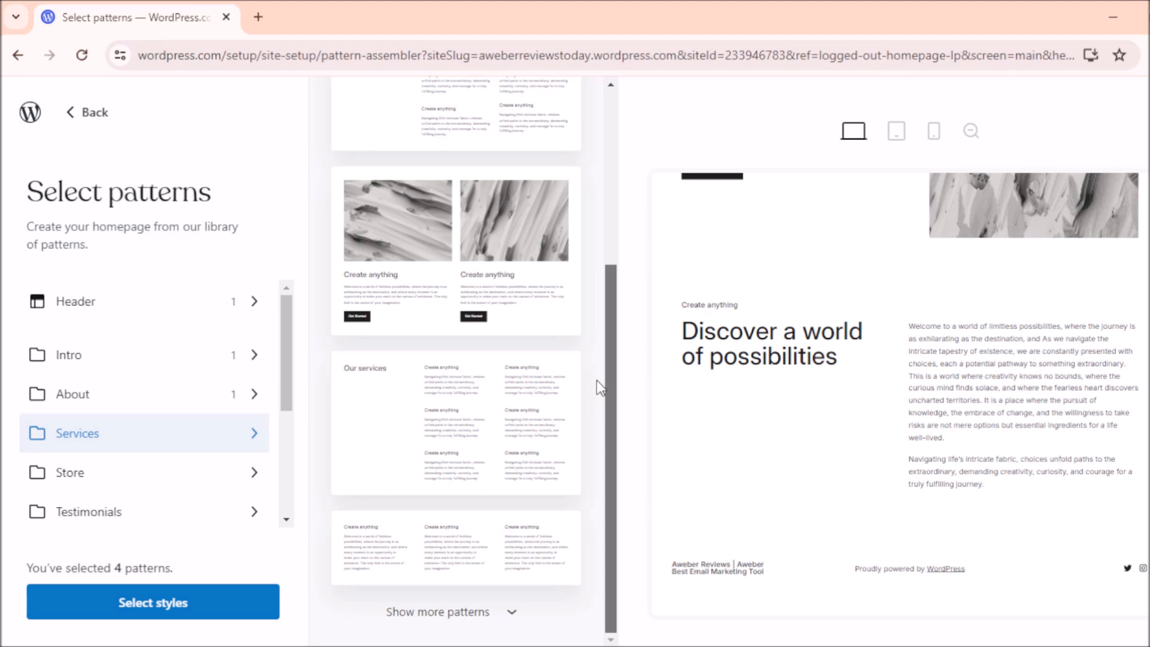
{"action": "left_click", "coordinate": [400, 553]}
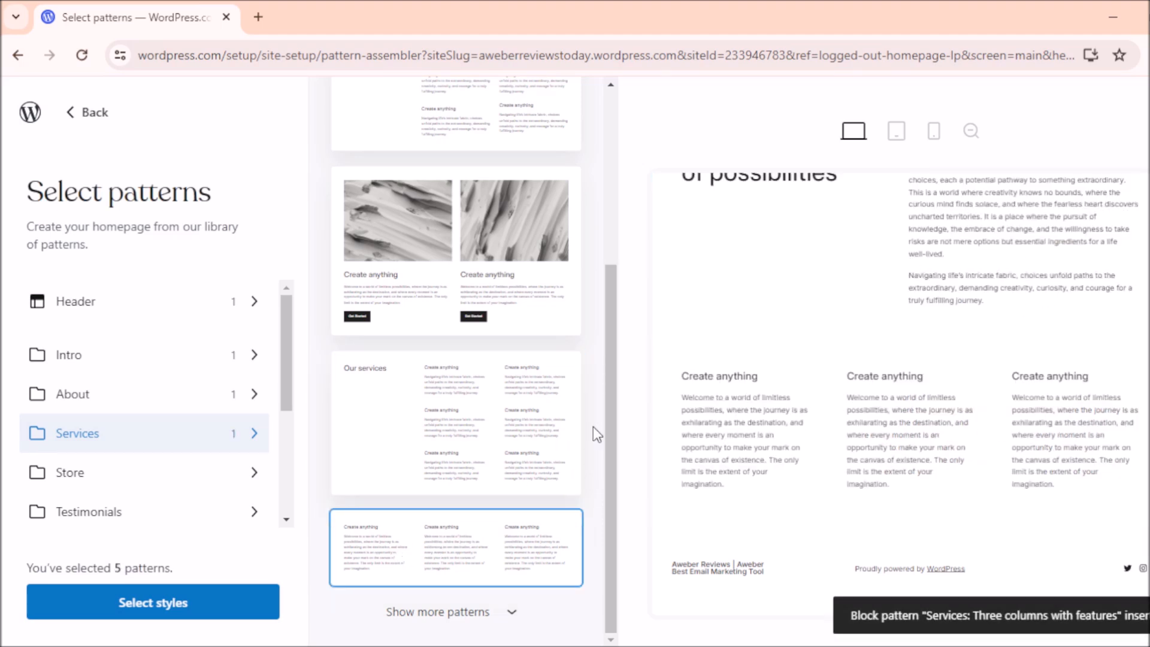
Step: Add the two-column centered Reviews testimonials pattern
{"action": "left_click_drag", "start_coordinate": [291, 351], "coordinate": [286, 422]}
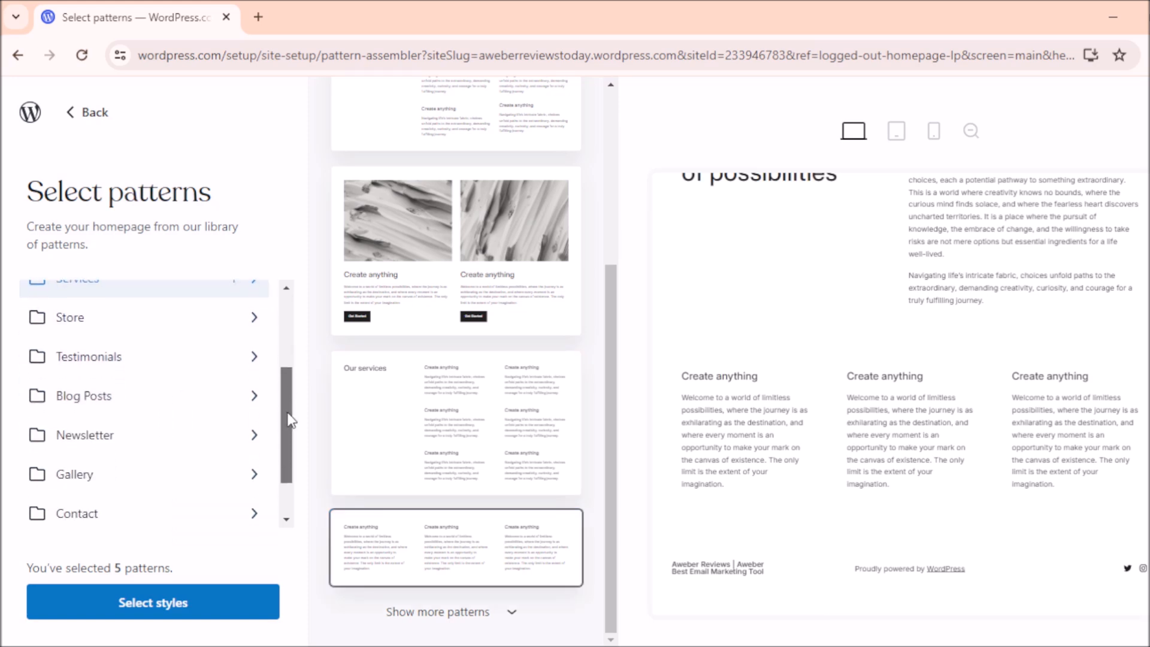
{"action": "left_click", "coordinate": [91, 362]}
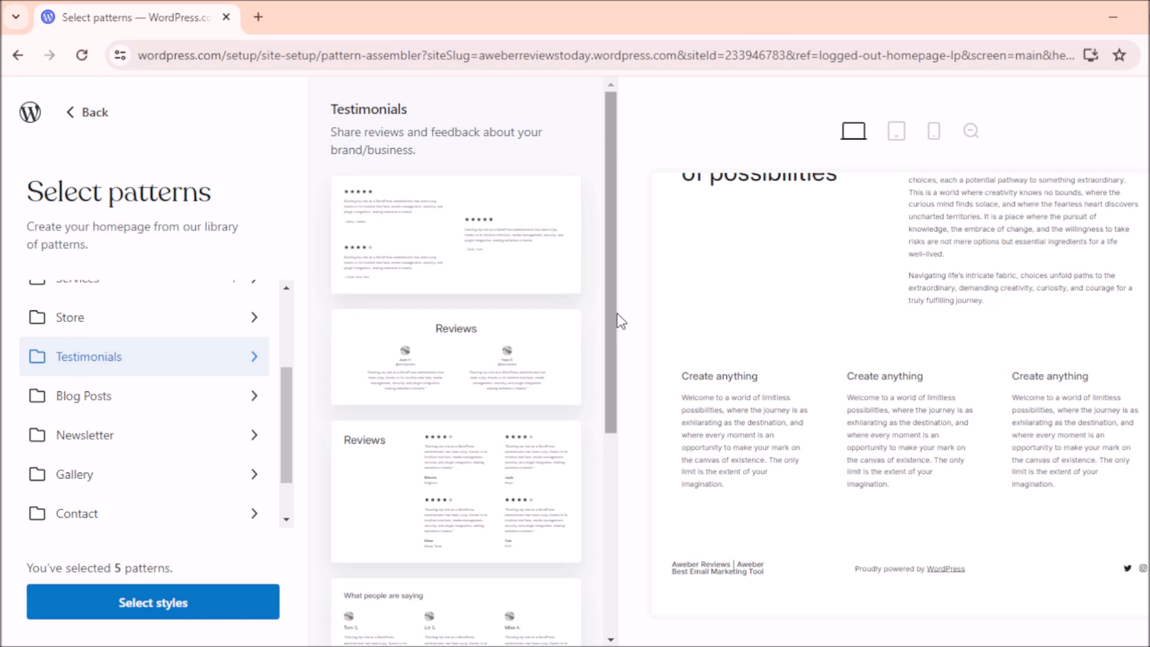
{"action": "left_click", "coordinate": [443, 356]}
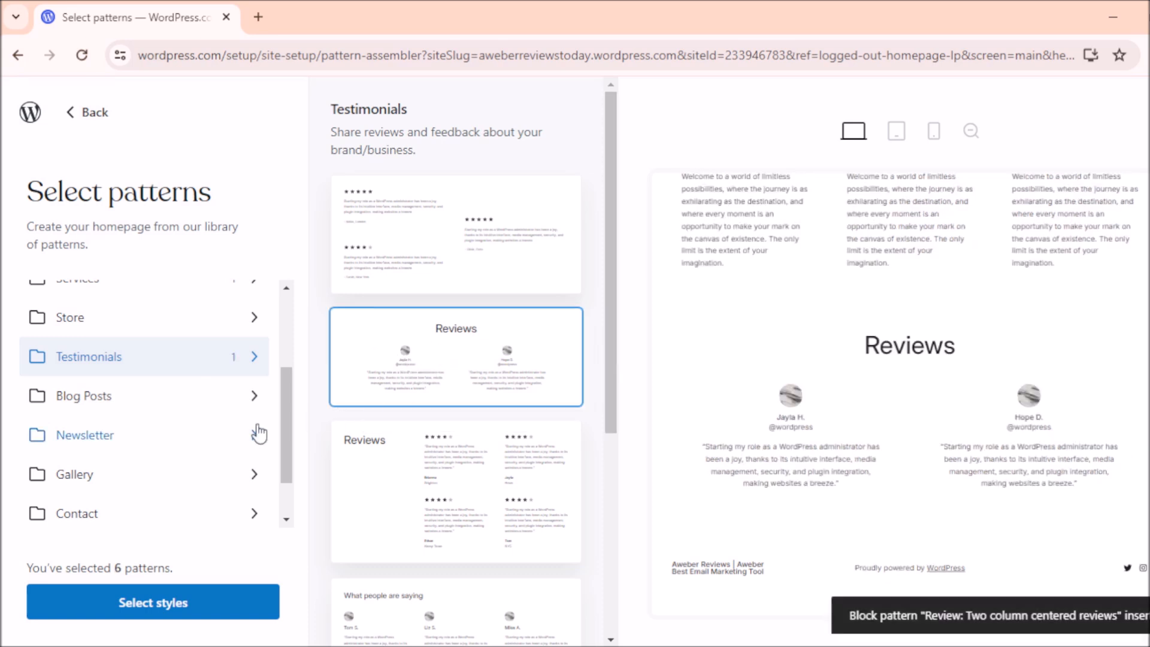
Step: Add the 'Contact left, form right' Contact us pattern with a form
{"action": "scroll", "coordinate": [286, 402], "scroll_direction": "down", "scroll_amount": 1}
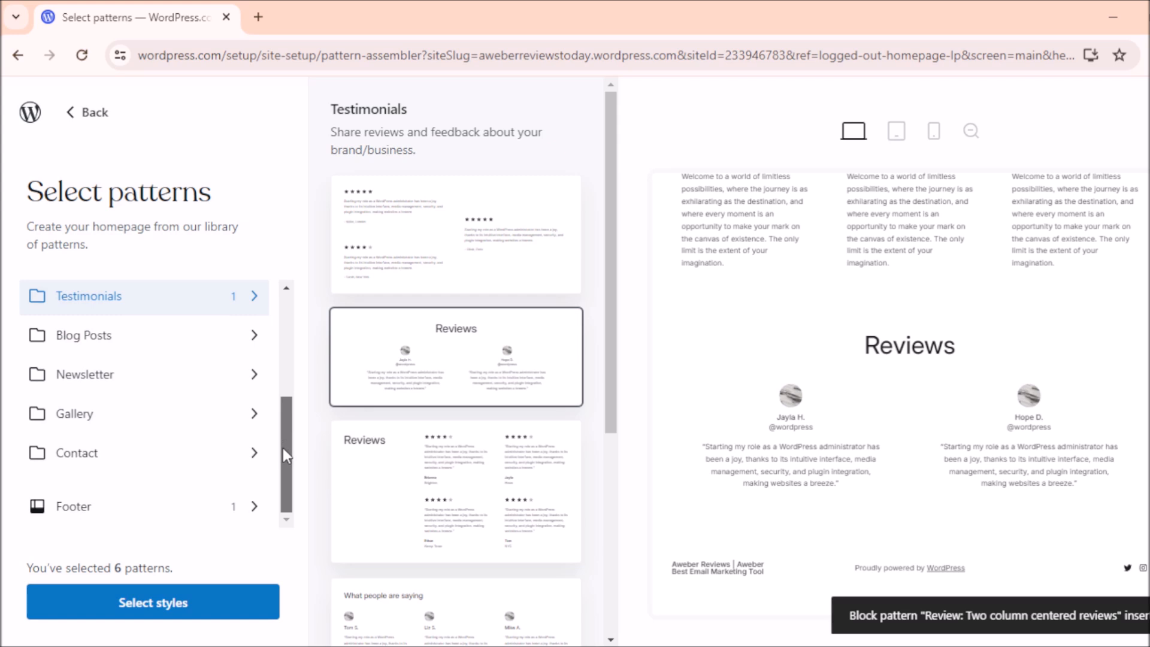
{"action": "left_click", "coordinate": [102, 465]}
{"action": "left_click_drag", "start_coordinate": [608, 126], "coordinate": [596, 344]}
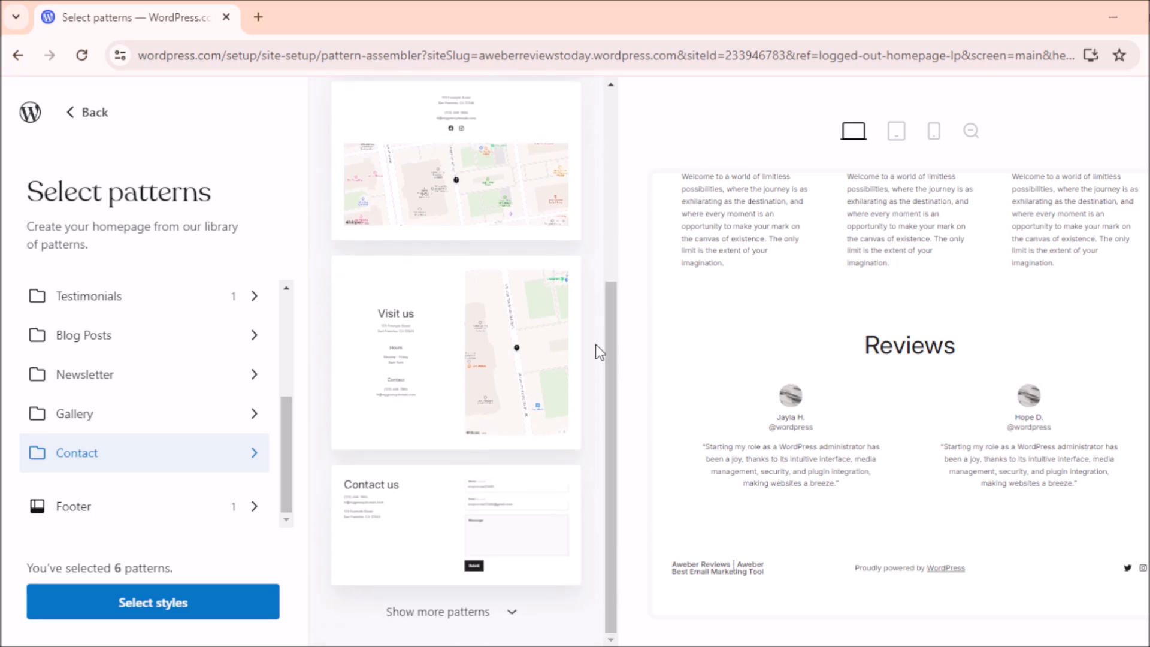
{"action": "left_click", "coordinate": [379, 532]}
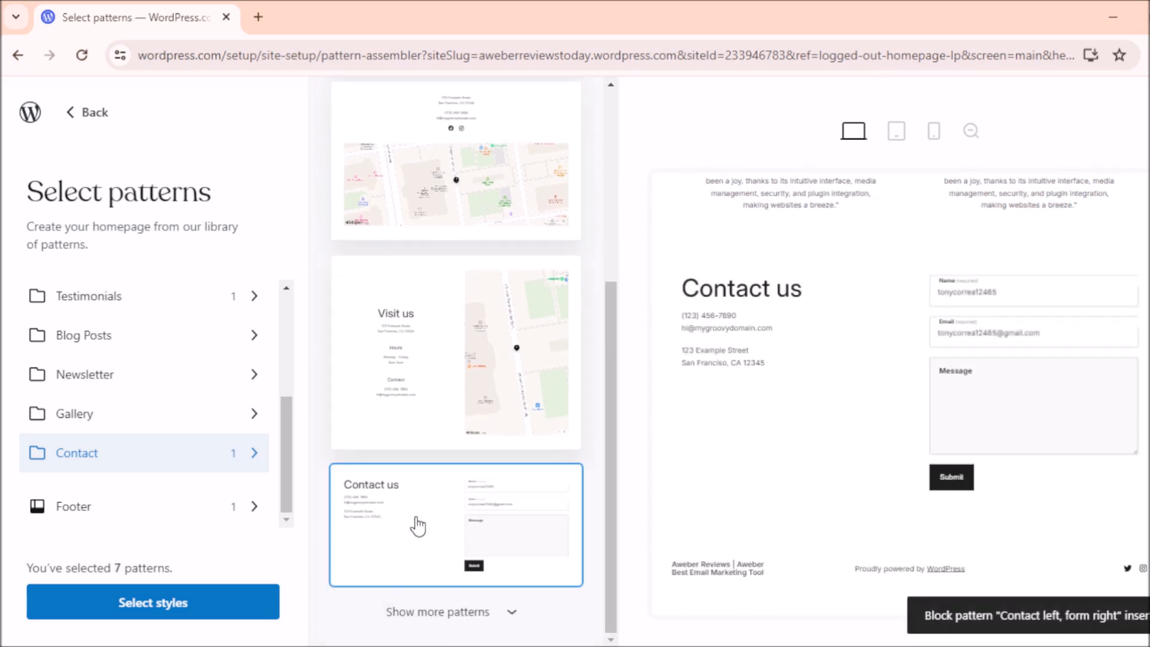
{"action": "mouse_move", "coordinate": [1132, 440]}
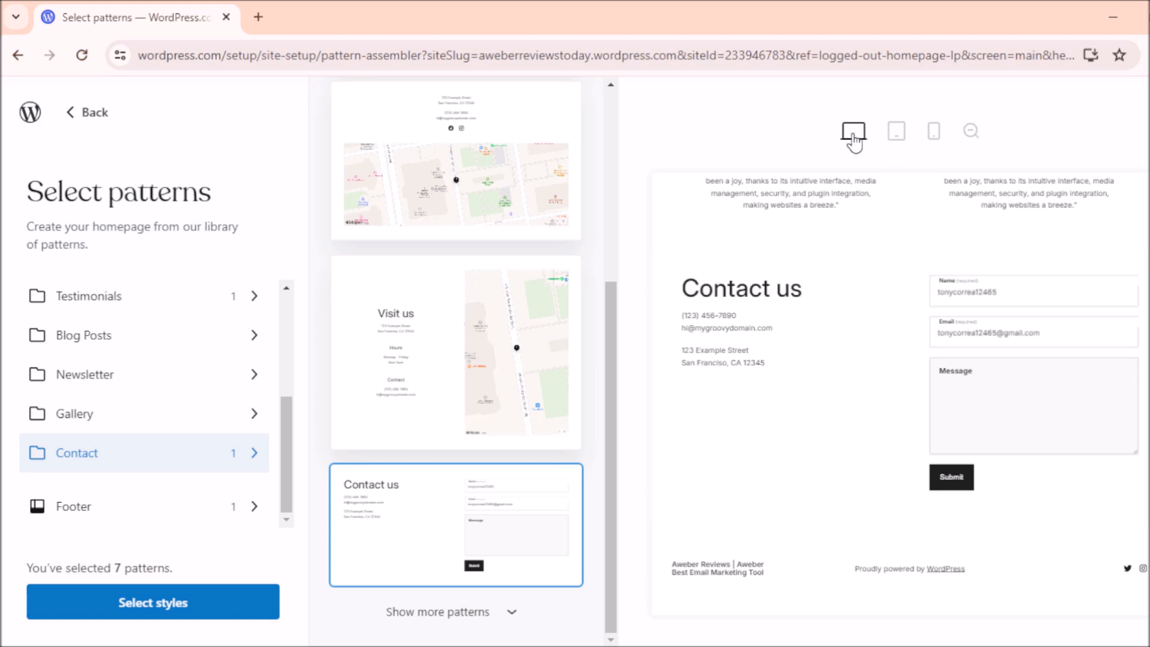
{"action": "left_click", "coordinate": [897, 135]}
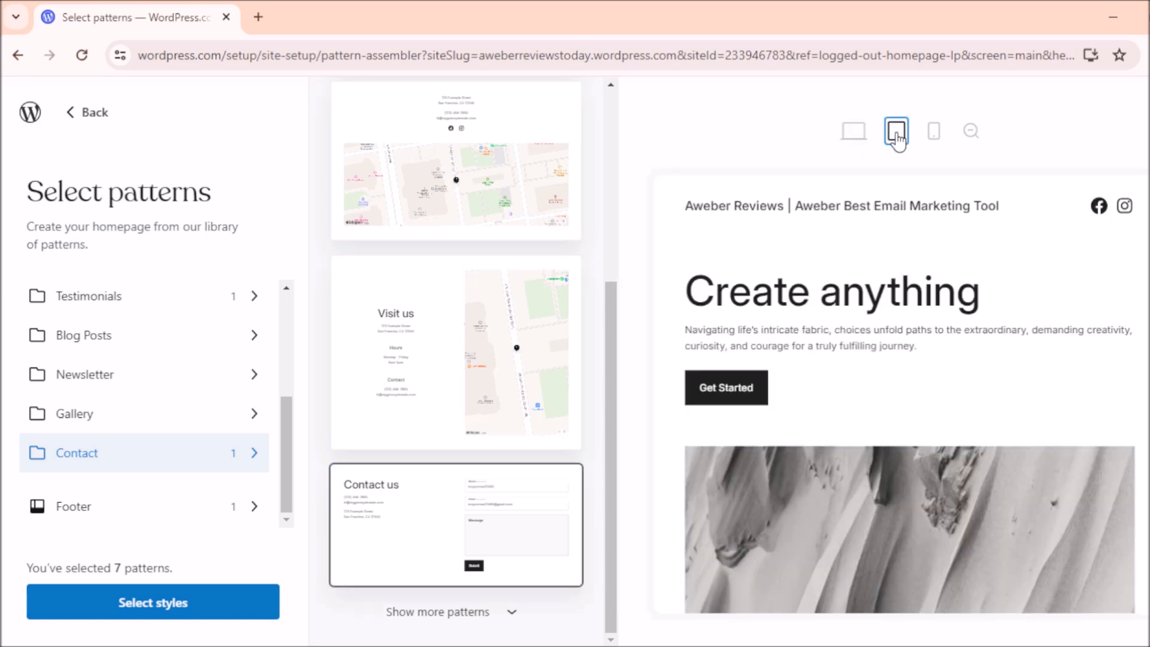
{"action": "left_click", "coordinate": [932, 136]}
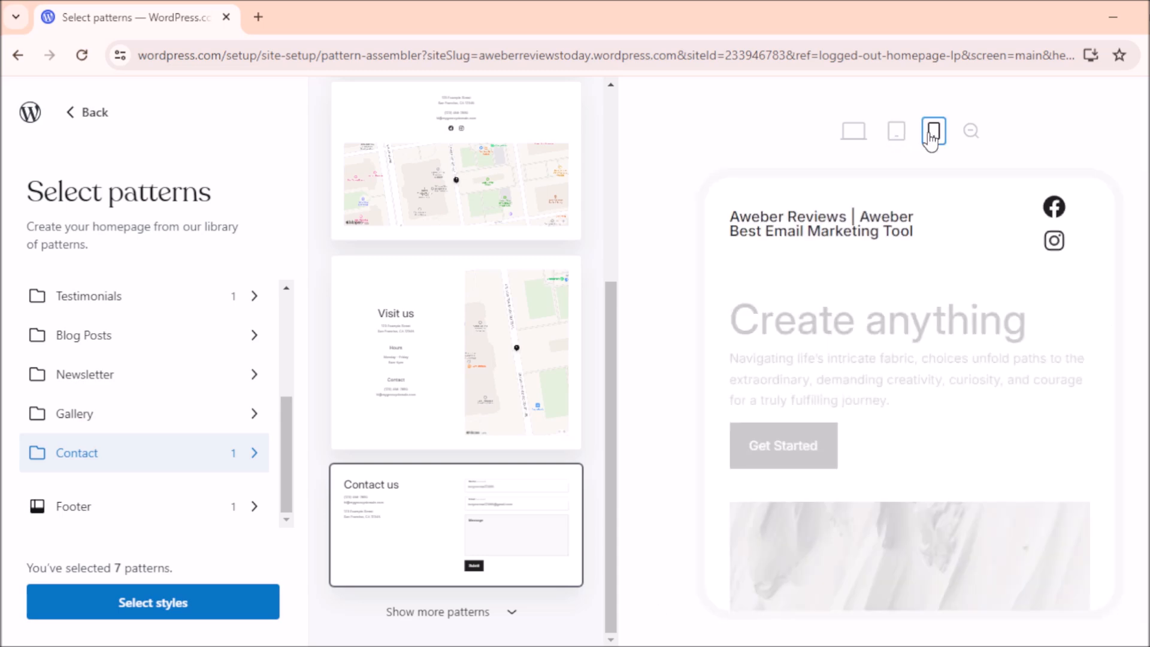
{"action": "left_click", "coordinate": [854, 131]}
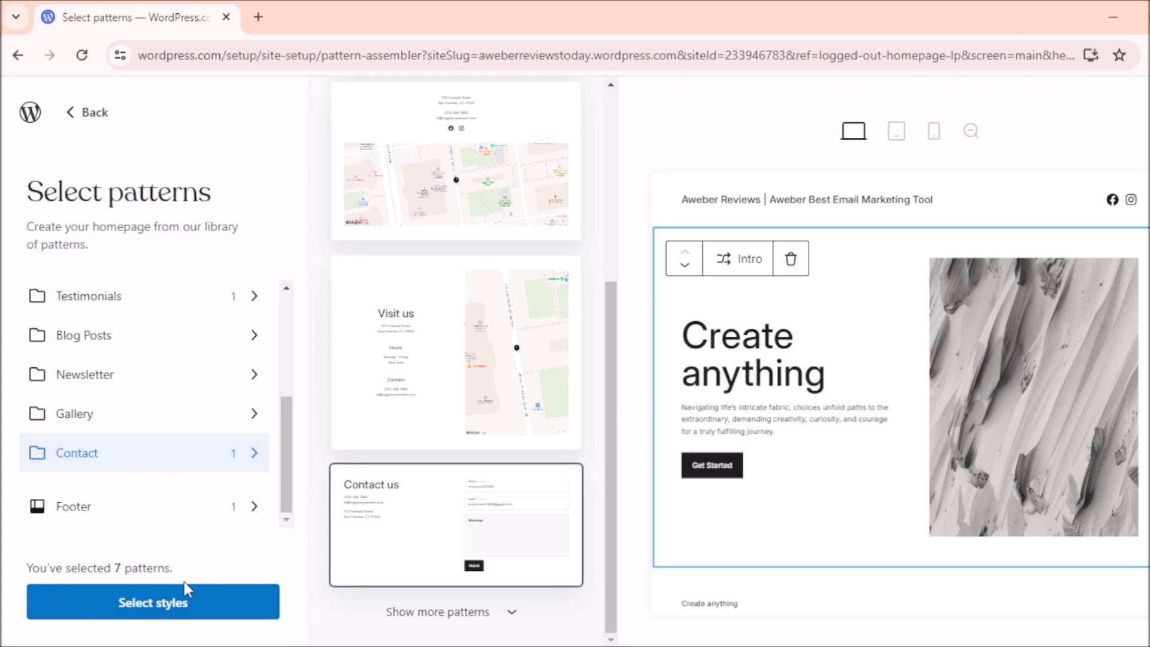
Step: Apply the black-and-yellow premium colour style to the homepage after trying black-and-orange
{"action": "left_click", "coordinate": [163, 603]}
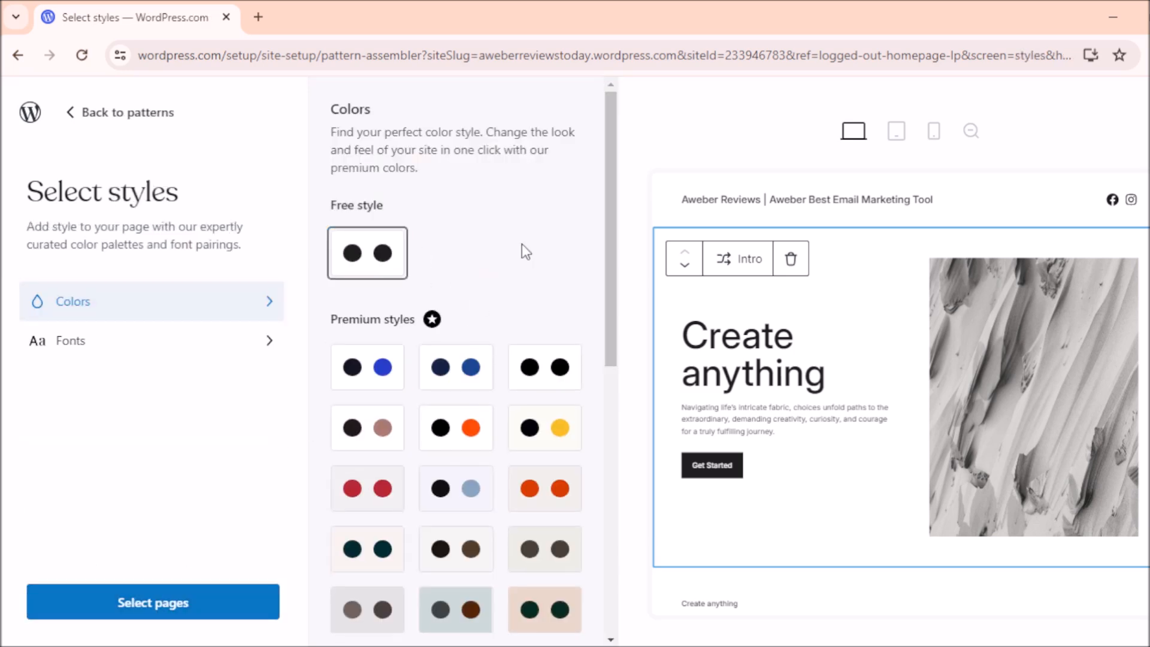
{"action": "left_click", "coordinate": [447, 439]}
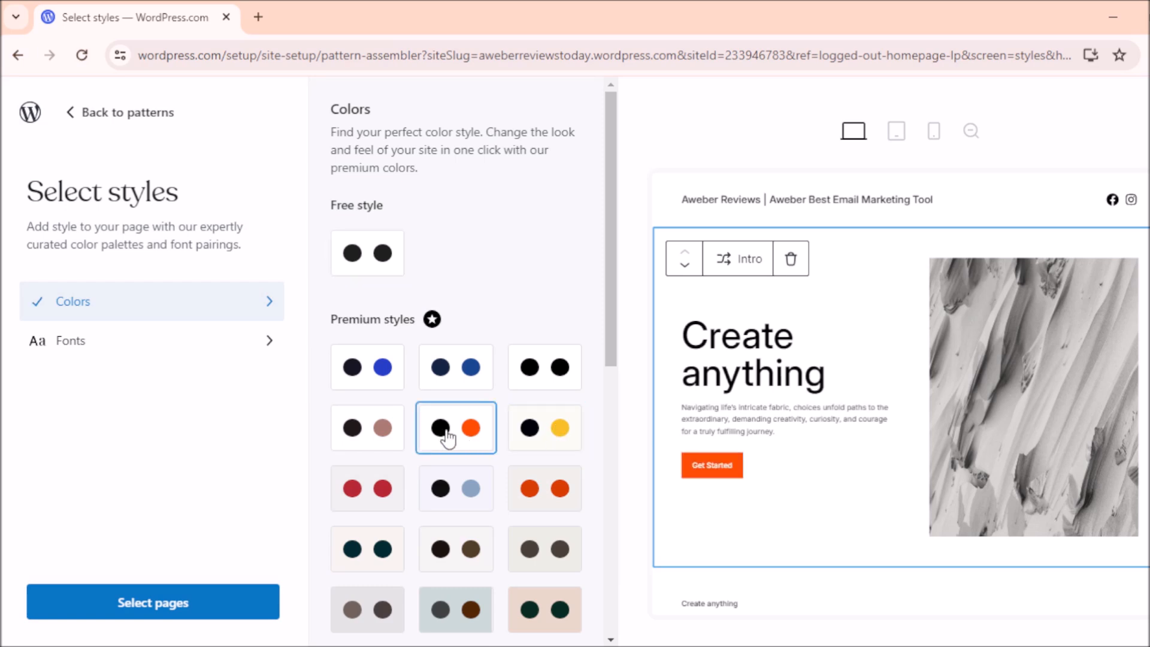
{"action": "left_click", "coordinate": [539, 440]}
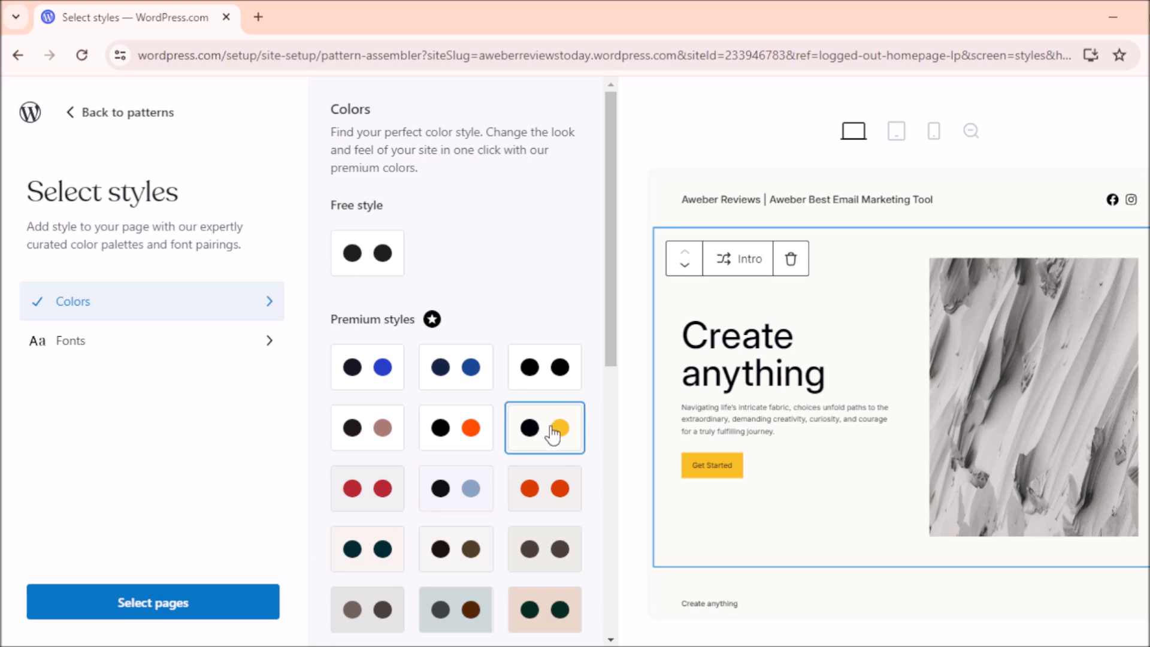
{"action": "left_click", "coordinate": [202, 601]}
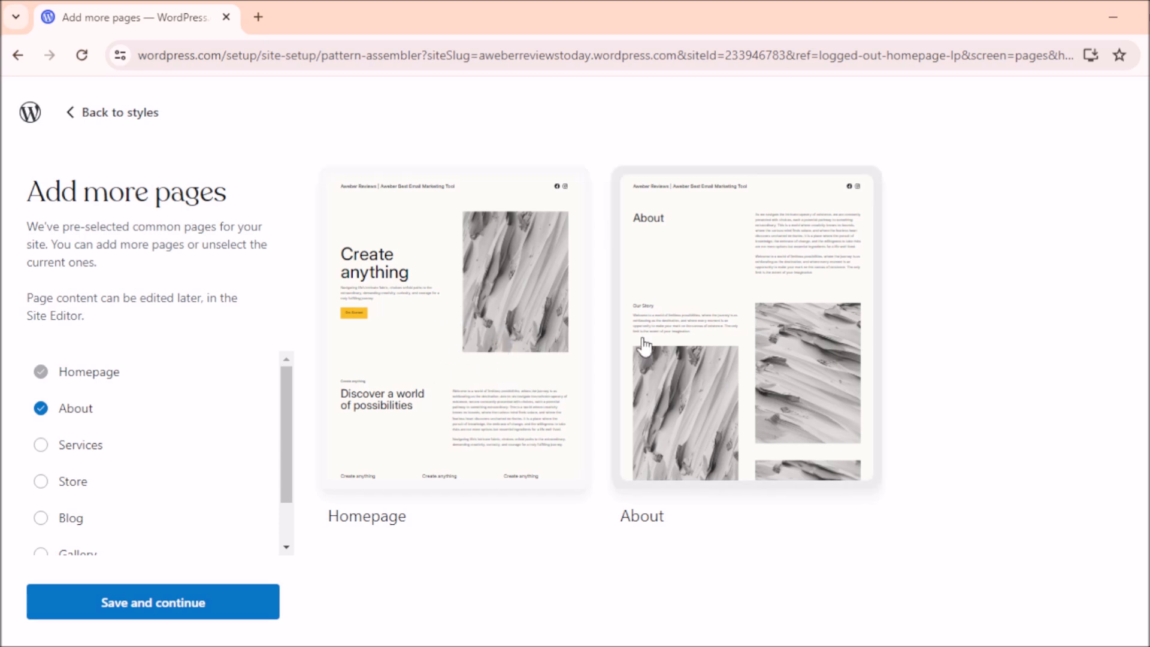
Step: Tick the Services and Contact pages to add them to the site
{"action": "scroll", "coordinate": [288, 395], "scroll_direction": "down", "scroll_amount": 1}
{"action": "scroll", "coordinate": [288, 403], "scroll_direction": "up", "scroll_amount": 1}
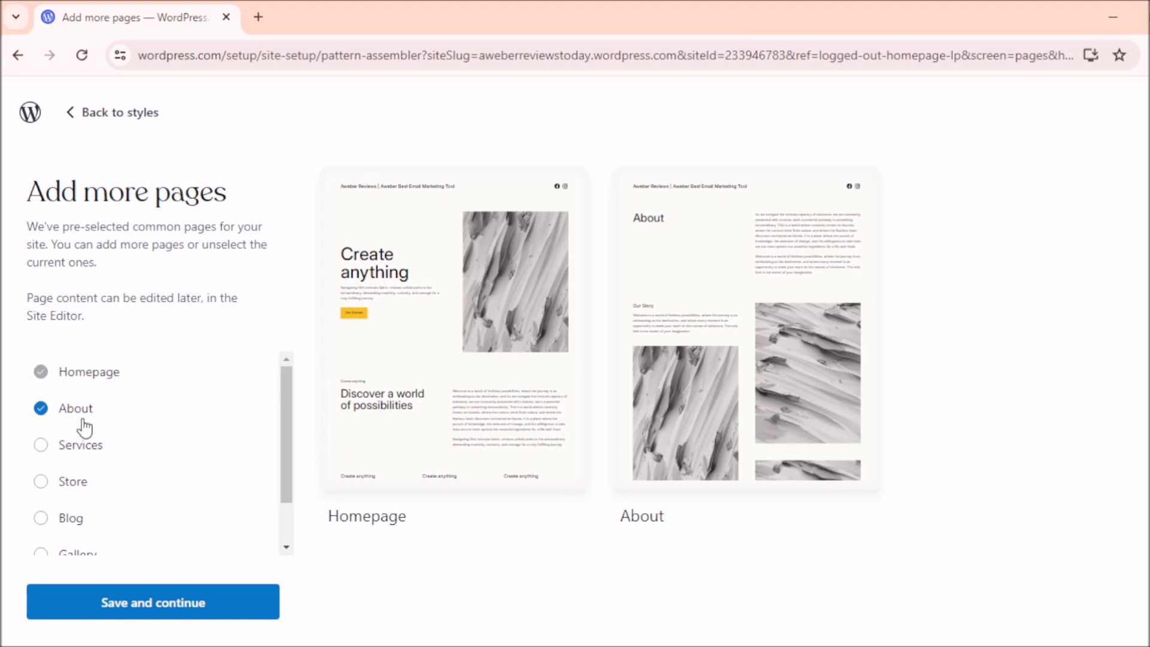
{"action": "left_click", "coordinate": [41, 445]}
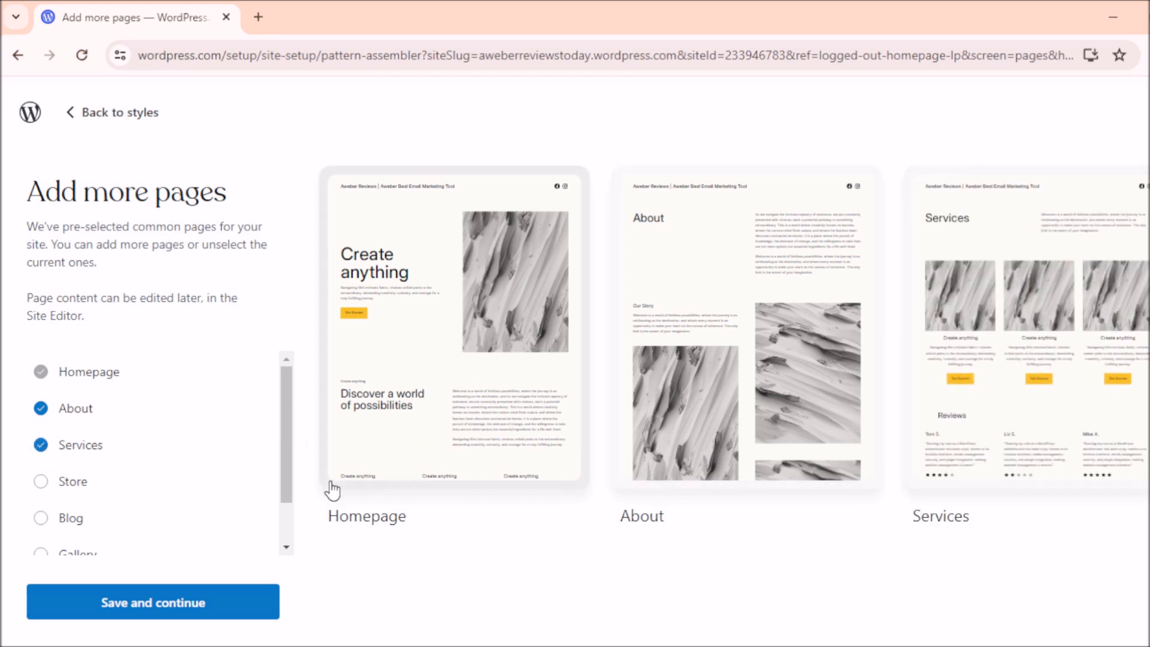
{"action": "left_click_drag", "start_coordinate": [286, 398], "coordinate": [288, 444]}
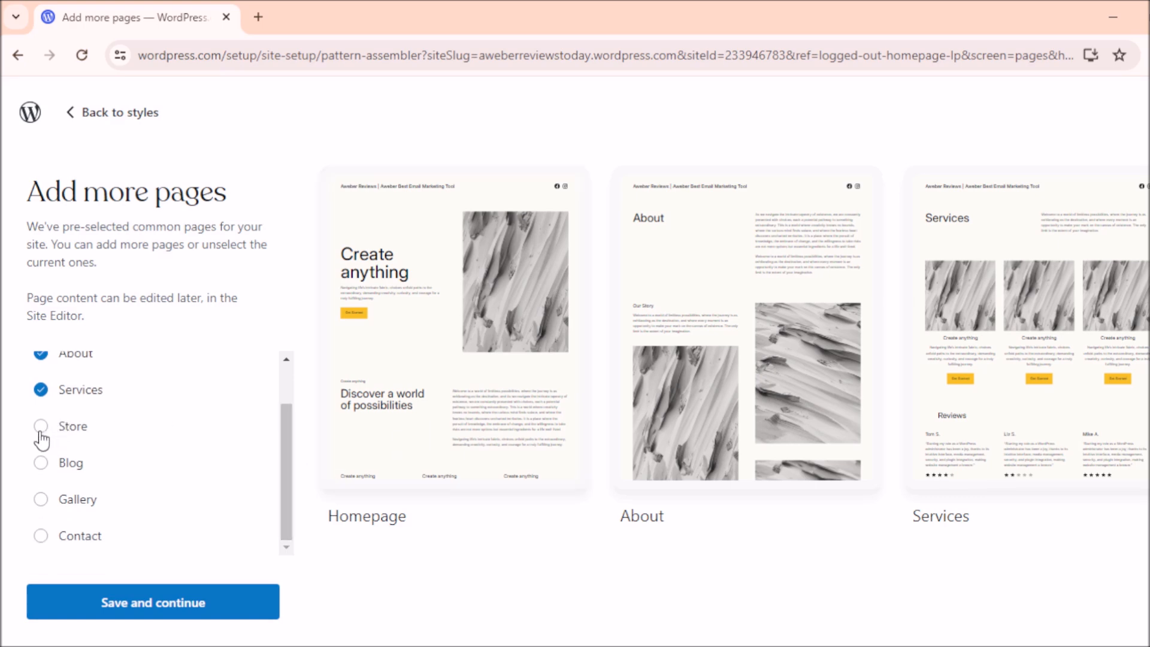
{"action": "left_click", "coordinate": [42, 538]}
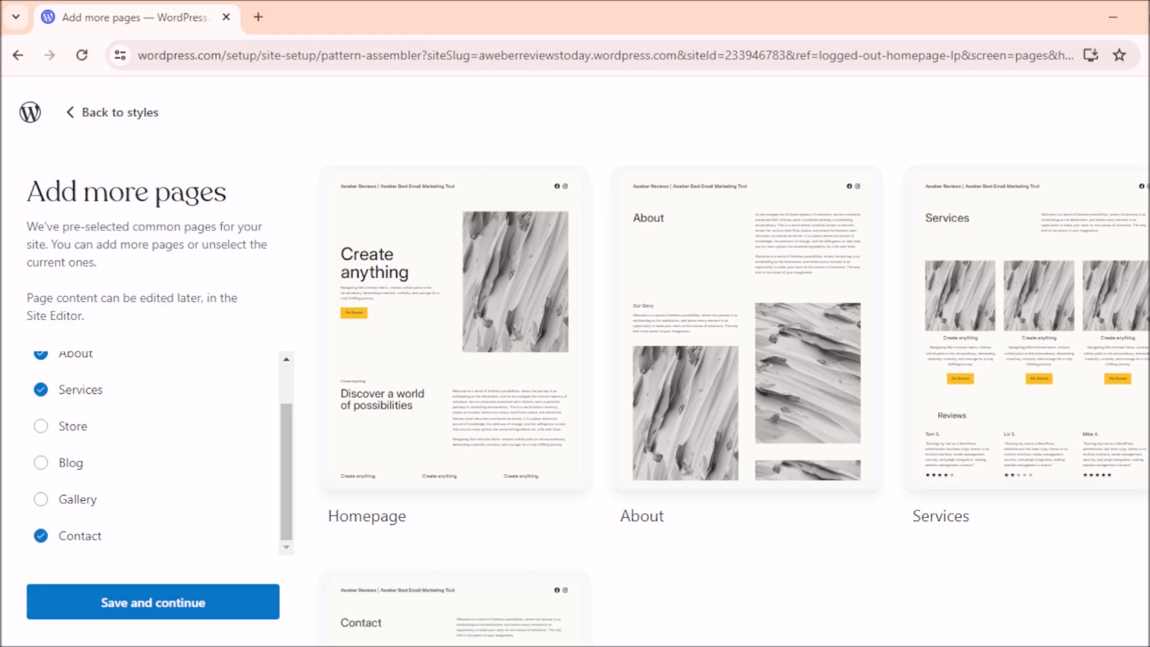
{"action": "scroll", "coordinate": [546, 329], "scroll_direction": "down", "scroll_amount": 4}
{"action": "scroll", "coordinate": [547, 329], "scroll_direction": "up", "scroll_amount": 2}
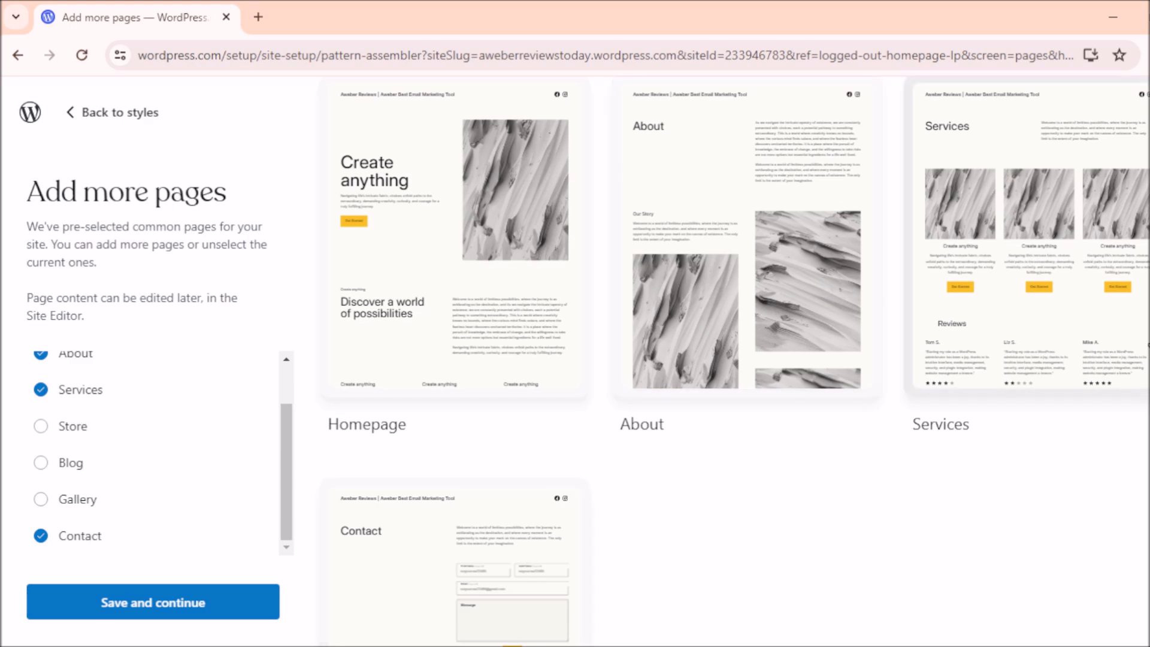
{"action": "scroll", "coordinate": [737, 359], "scroll_direction": "up", "scroll_amount": 2}
{"action": "scroll", "coordinate": [737, 360], "scroll_direction": "down", "scroll_amount": 6}
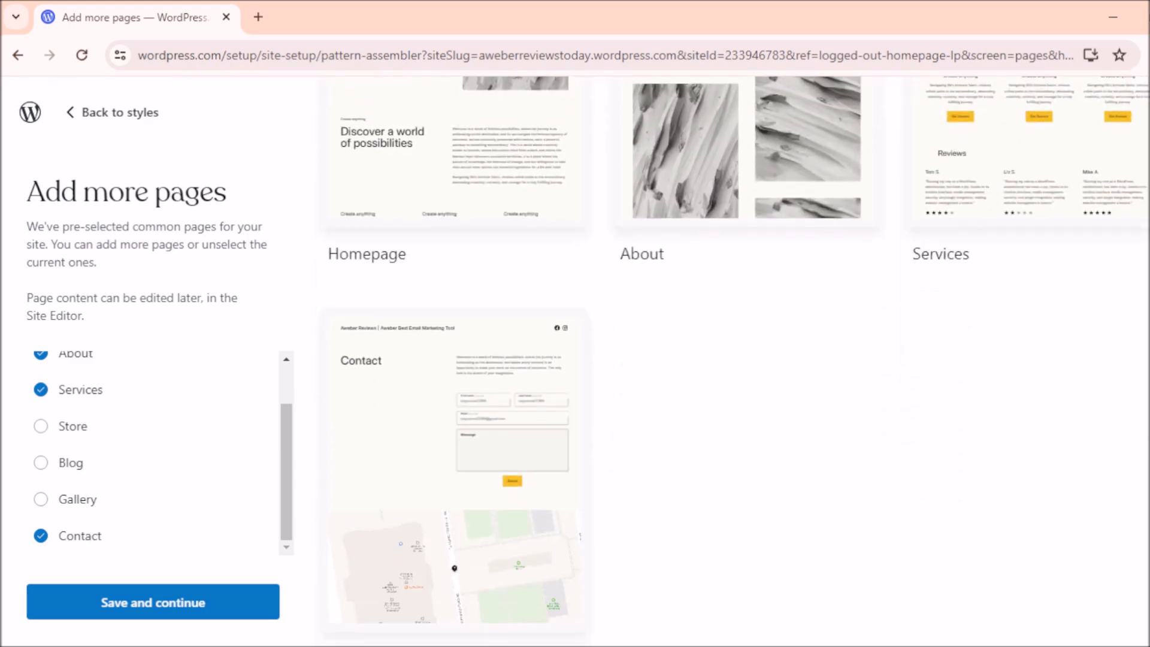
{"action": "scroll", "coordinate": [737, 360], "scroll_direction": "up", "scroll_amount": 5}
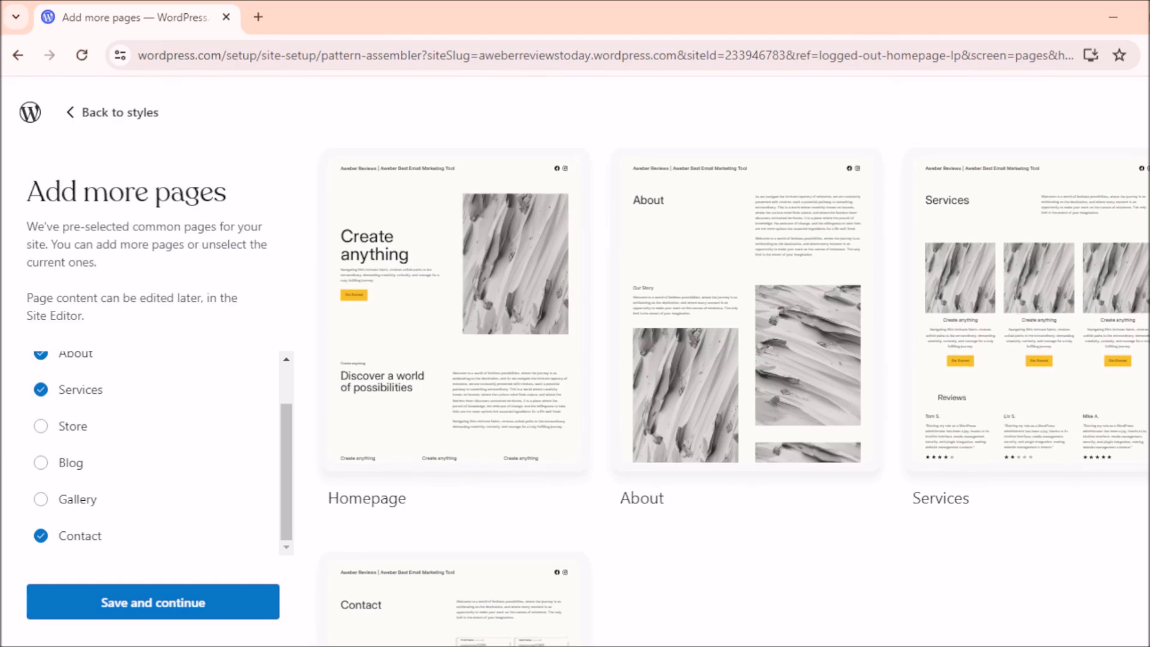
{"action": "scroll", "coordinate": [736, 360], "scroll_direction": "down", "scroll_amount": 3}
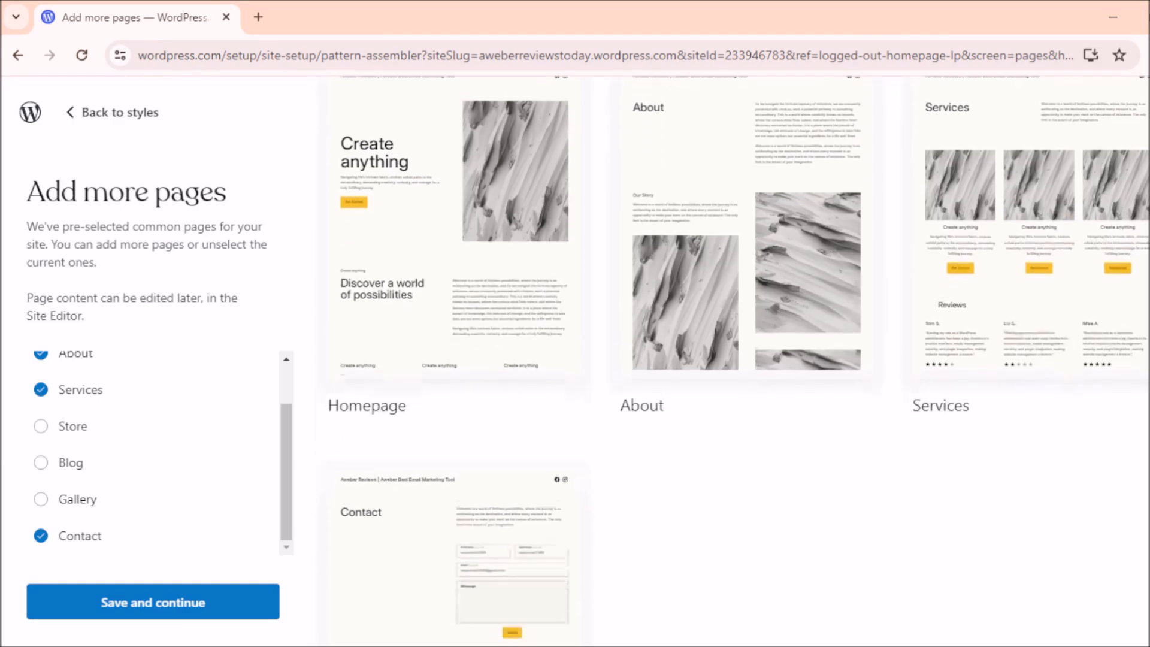
Step: Add Store and Blog pages, leaving Gallery unticked, and save the page selection
{"action": "left_click", "coordinate": [41, 500]}
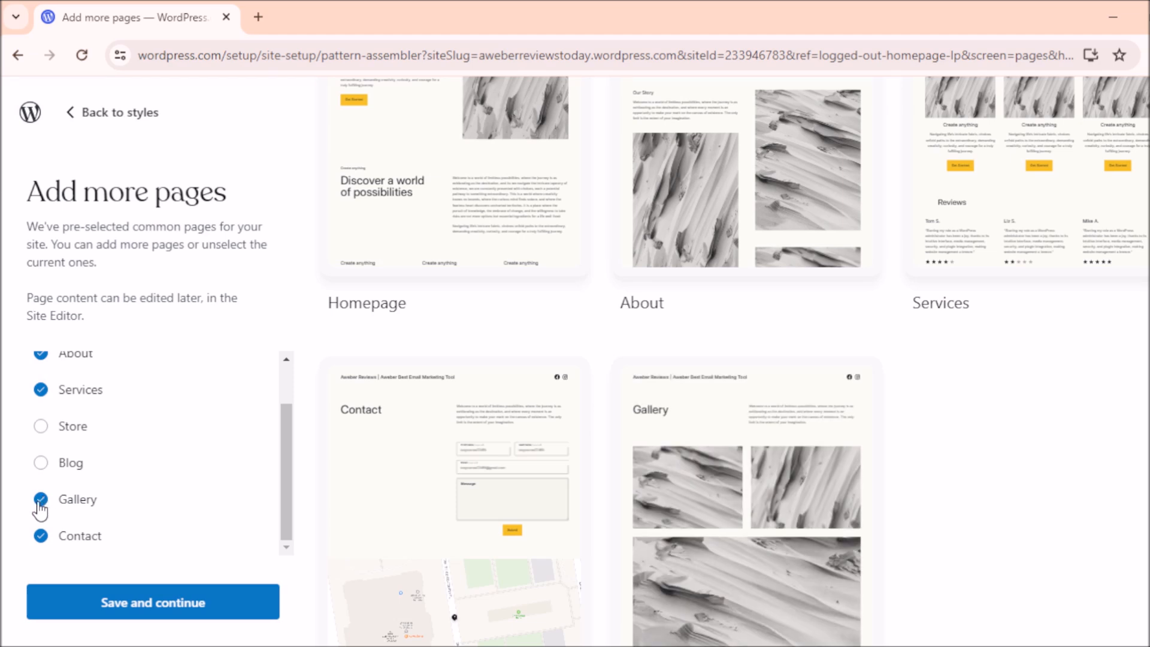
{"action": "left_click", "coordinate": [40, 502]}
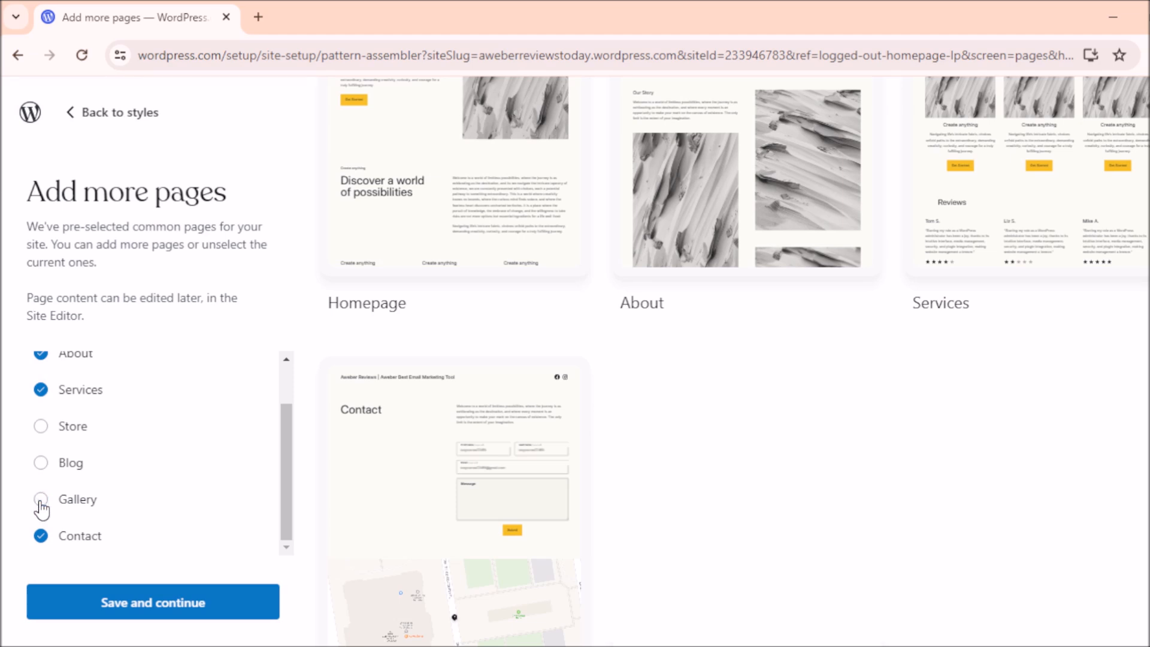
{"action": "left_click", "coordinate": [40, 438]}
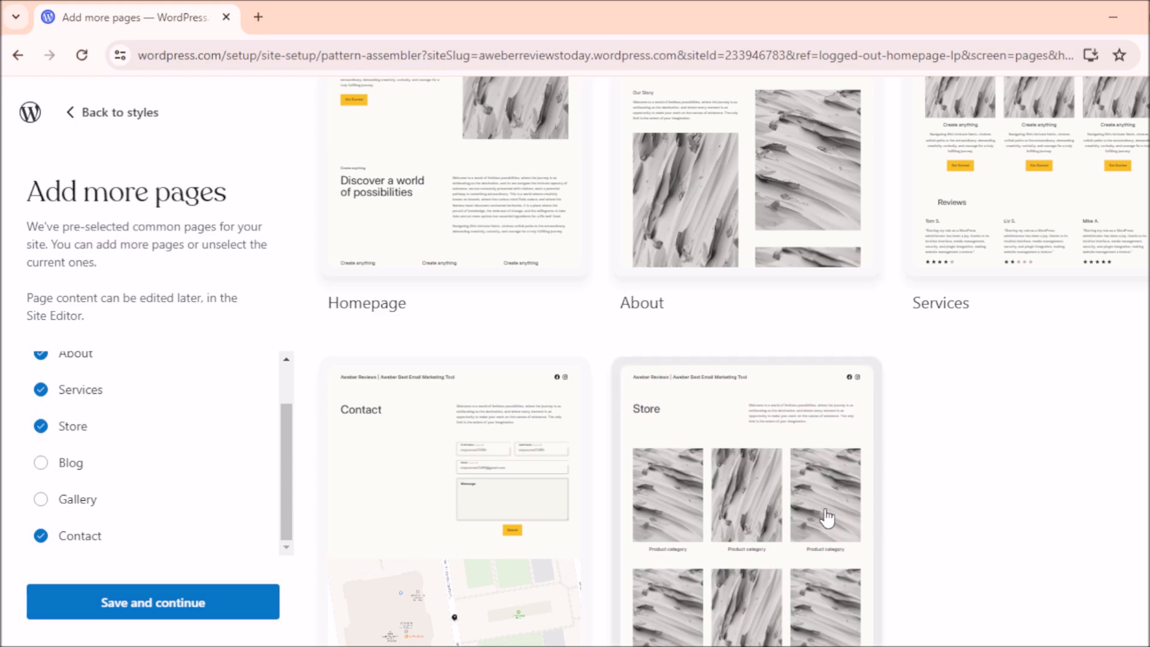
{"action": "scroll", "coordinate": [732, 383], "scroll_direction": "down", "scroll_amount": 2}
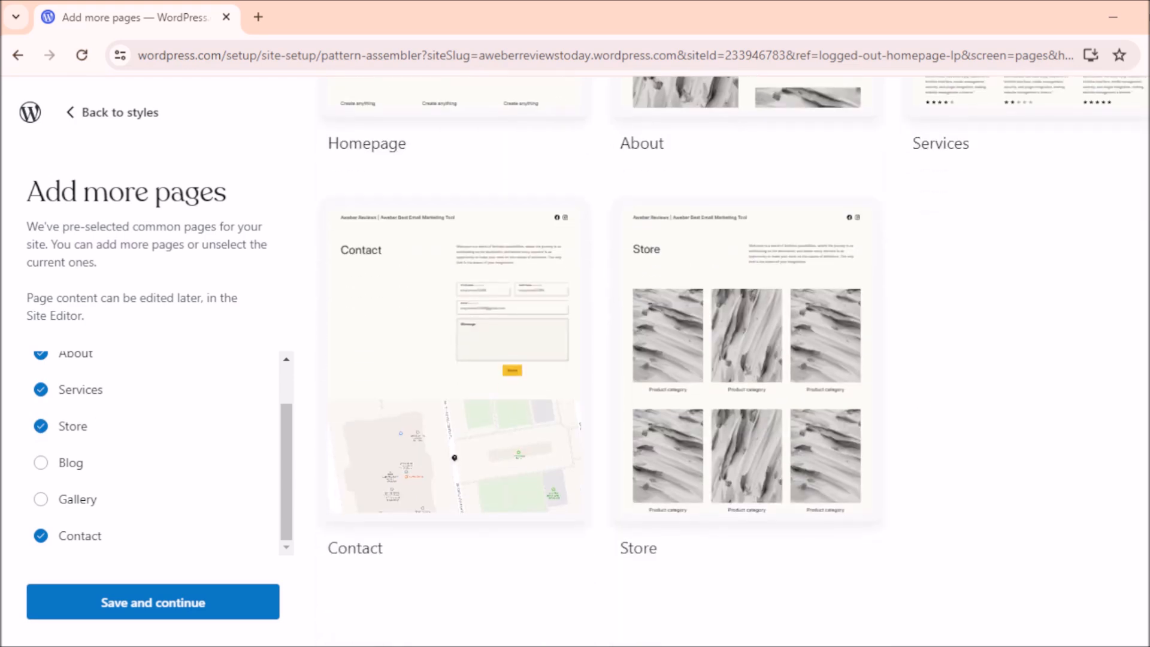
{"action": "scroll", "coordinate": [737, 359], "scroll_direction": "up", "scroll_amount": 4}
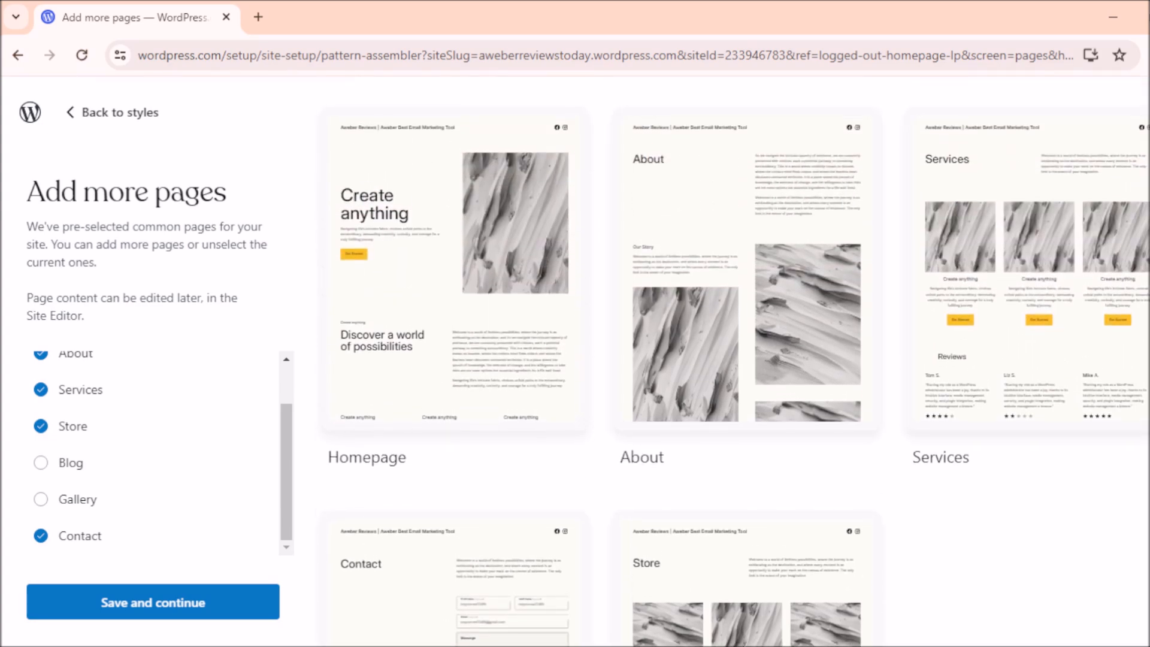
{"action": "scroll", "coordinate": [736, 308], "scroll_direction": "down", "scroll_amount": 3}
{"action": "scroll", "coordinate": [737, 359], "scroll_direction": "down", "scroll_amount": 1}
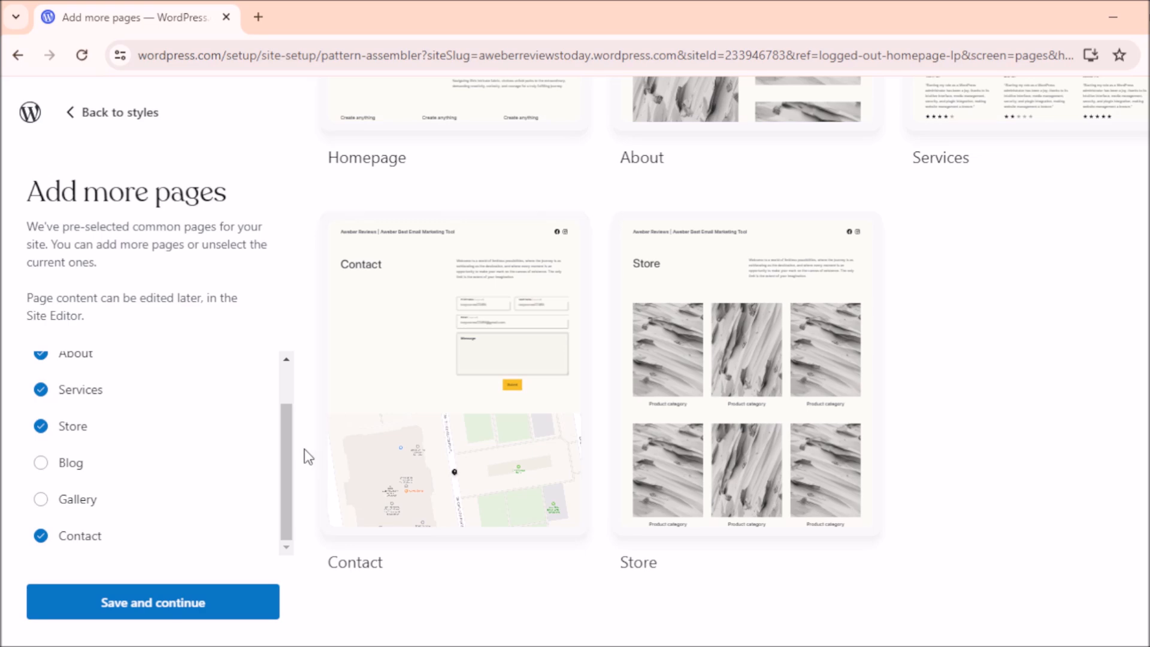
{"action": "left_click", "coordinate": [42, 465]}
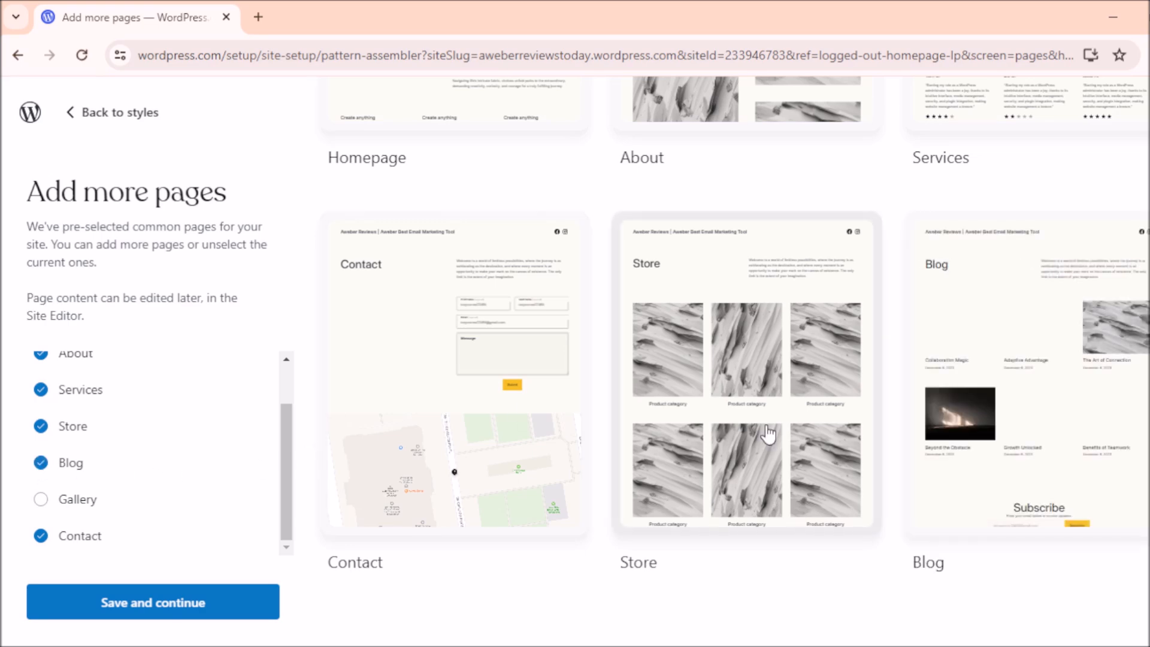
{"action": "scroll", "coordinate": [735, 360], "scroll_direction": "up", "scroll_amount": 5}
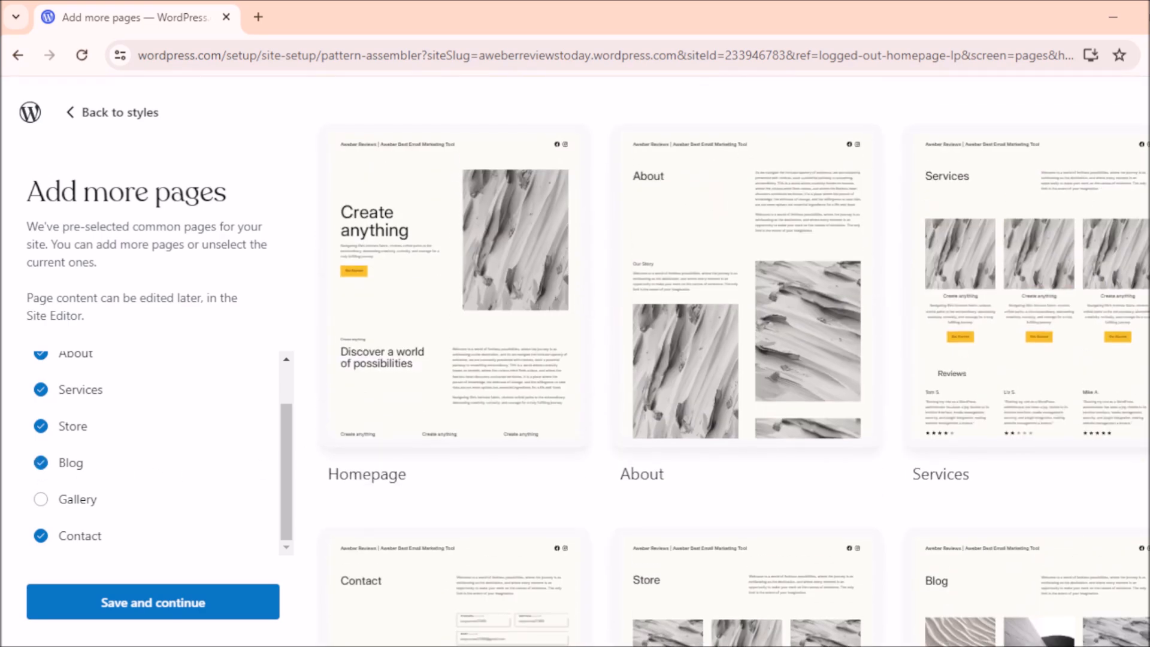
{"action": "scroll", "coordinate": [735, 360], "scroll_direction": "down", "scroll_amount": 5}
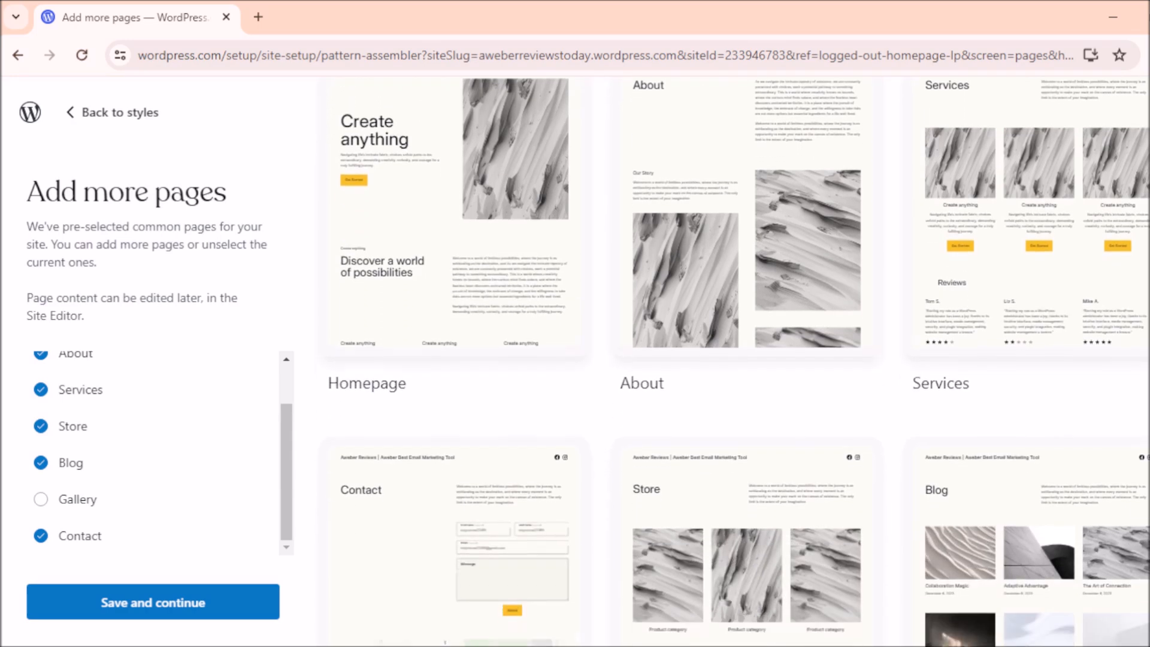
{"action": "scroll", "coordinate": [736, 360], "scroll_direction": "up", "scroll_amount": 5}
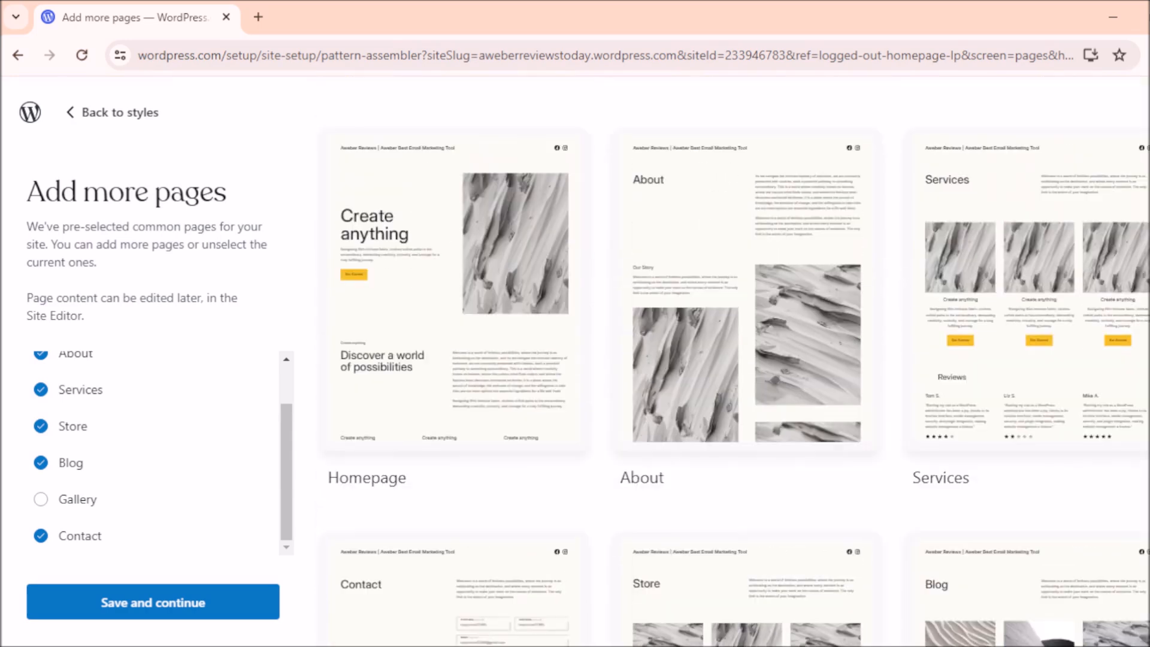
{"action": "left_click", "coordinate": [172, 614]}
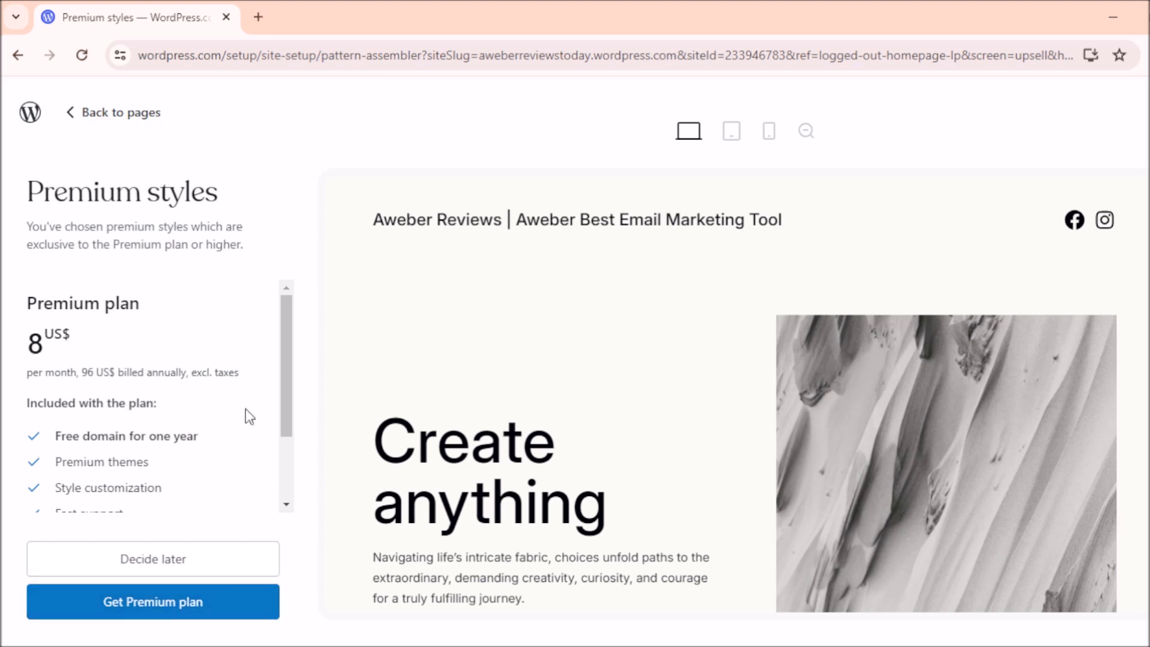
Step: Defer the 8 US$/month Premium plan and finish setup to start adding content
{"action": "scroll", "coordinate": [275, 401], "scroll_direction": "down", "scroll_amount": 3}
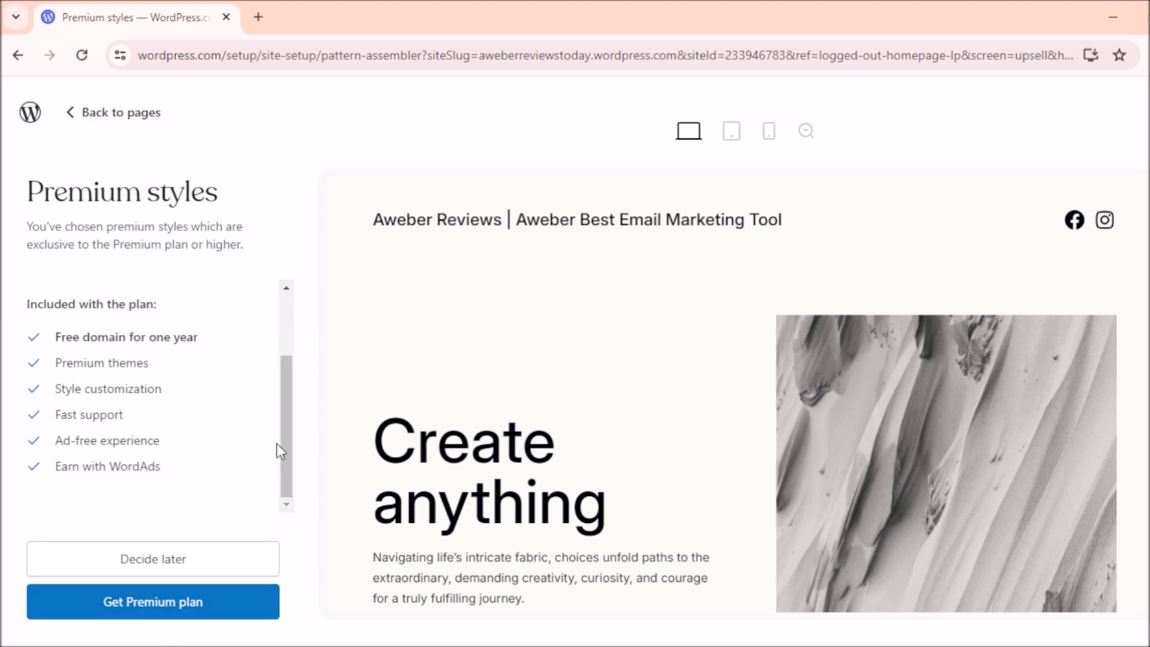
{"action": "left_click", "coordinate": [196, 560]}
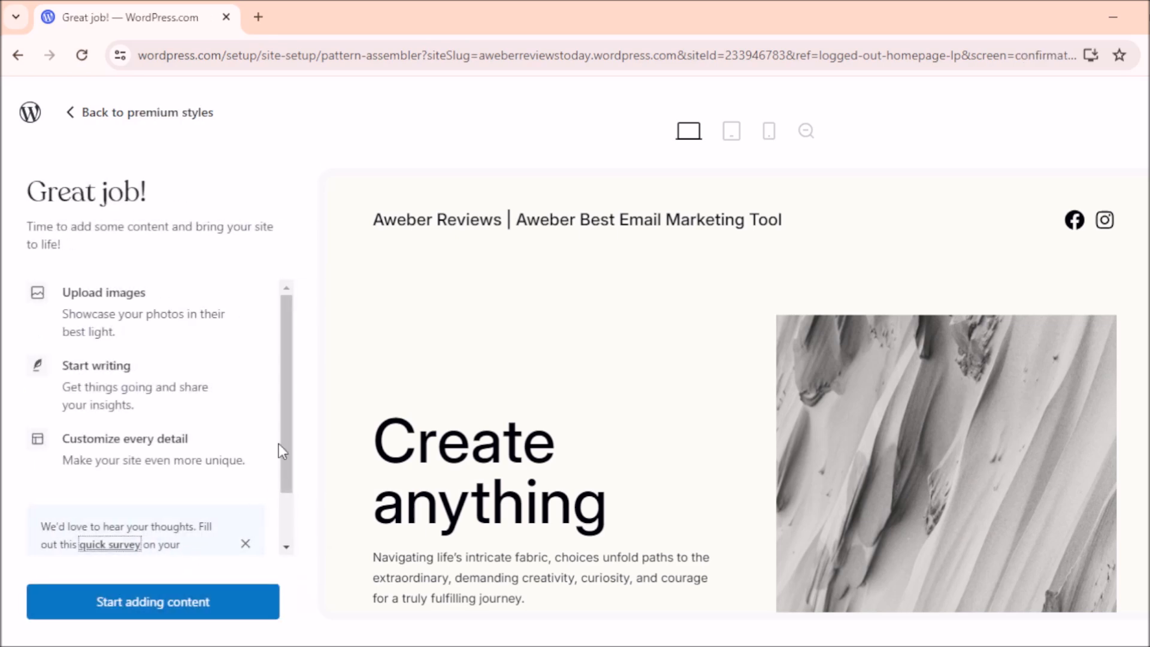
{"action": "scroll", "coordinate": [282, 407], "scroll_direction": "down", "scroll_amount": 2}
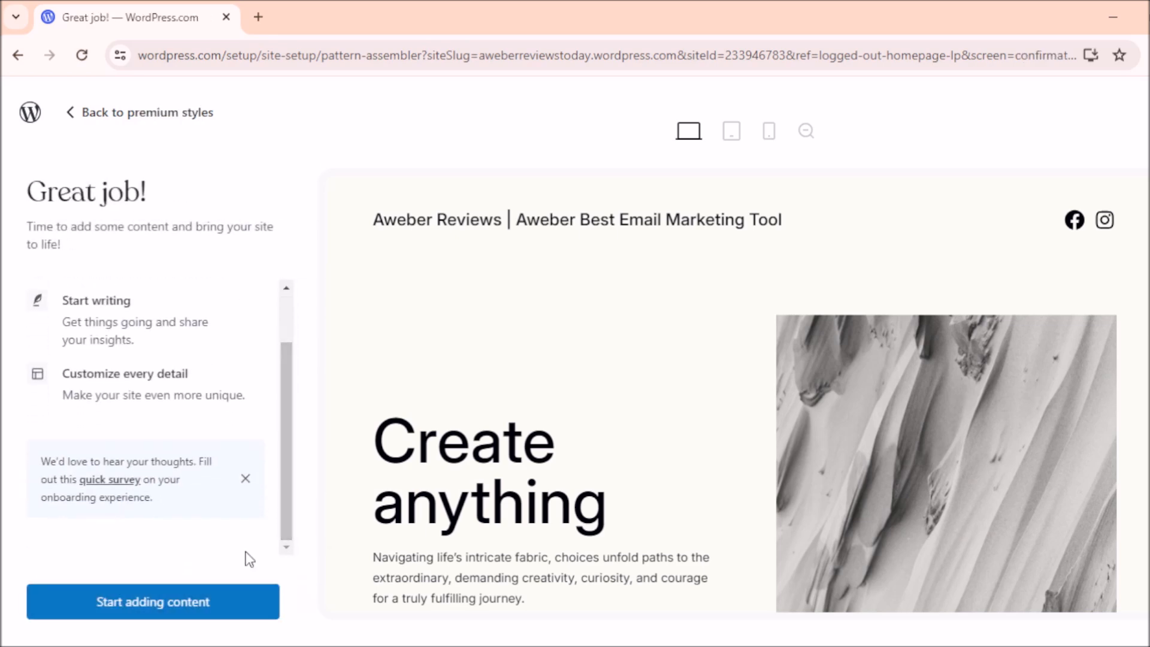
{"action": "left_click", "coordinate": [167, 607]}
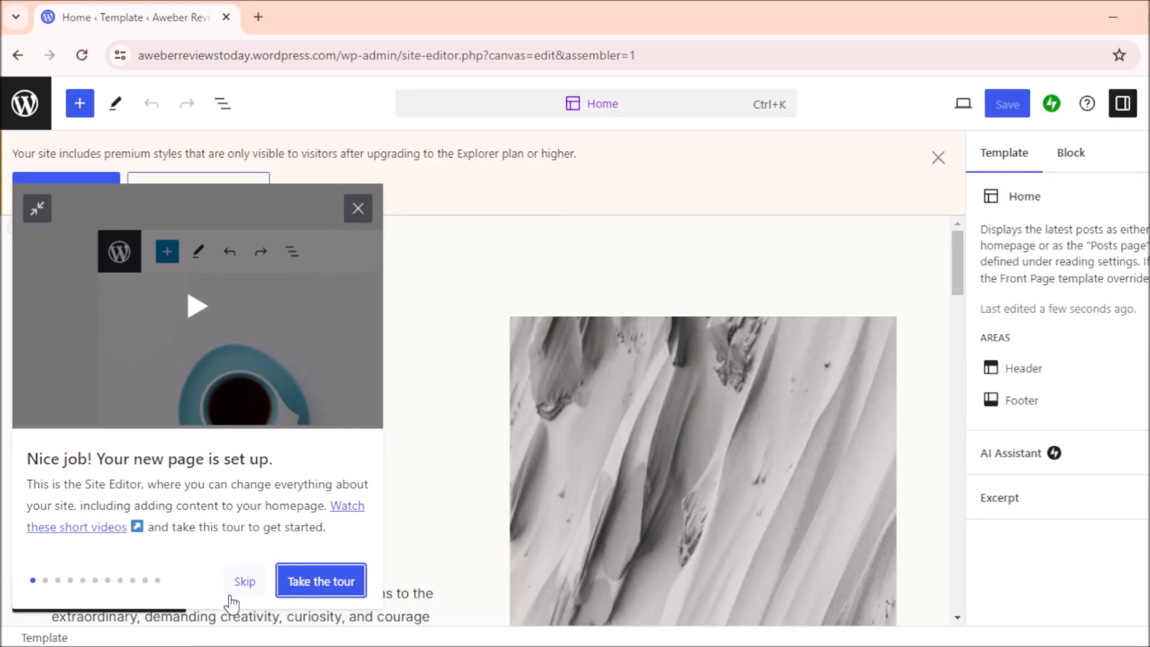
Step: Skip the Site Editor welcome tour and close the premium-styles notice on the Home template
{"action": "left_click", "coordinate": [241, 582]}
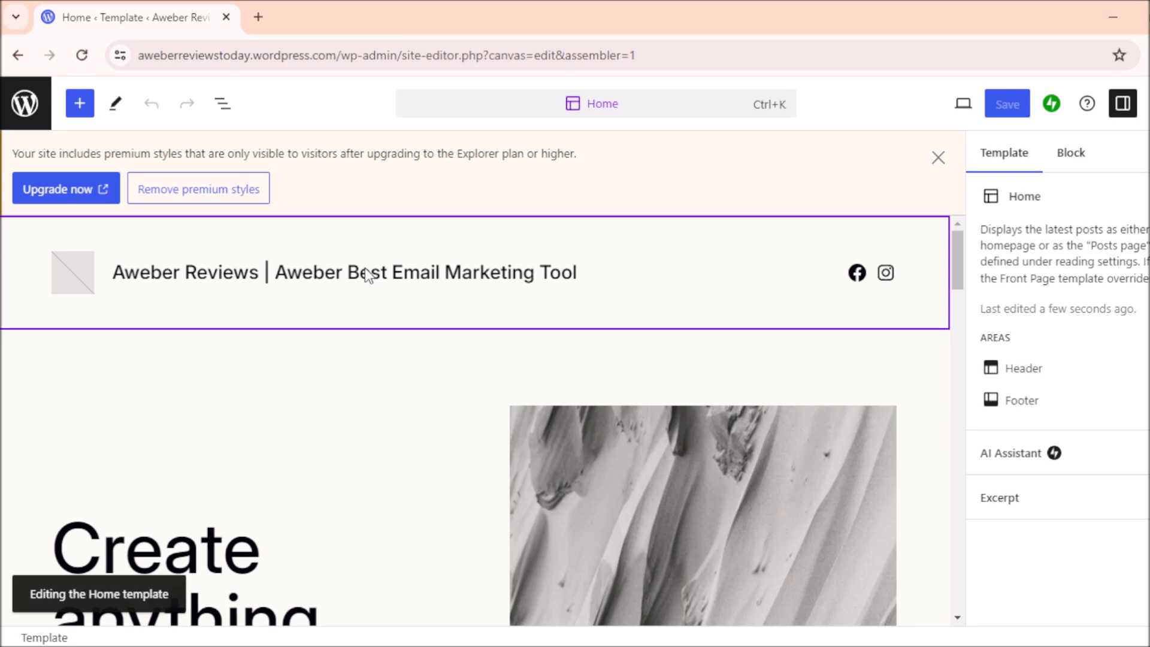
{"action": "left_click", "coordinate": [938, 157]}
{"action": "left_click_drag", "start_coordinate": [955, 172], "coordinate": [955, 170]}
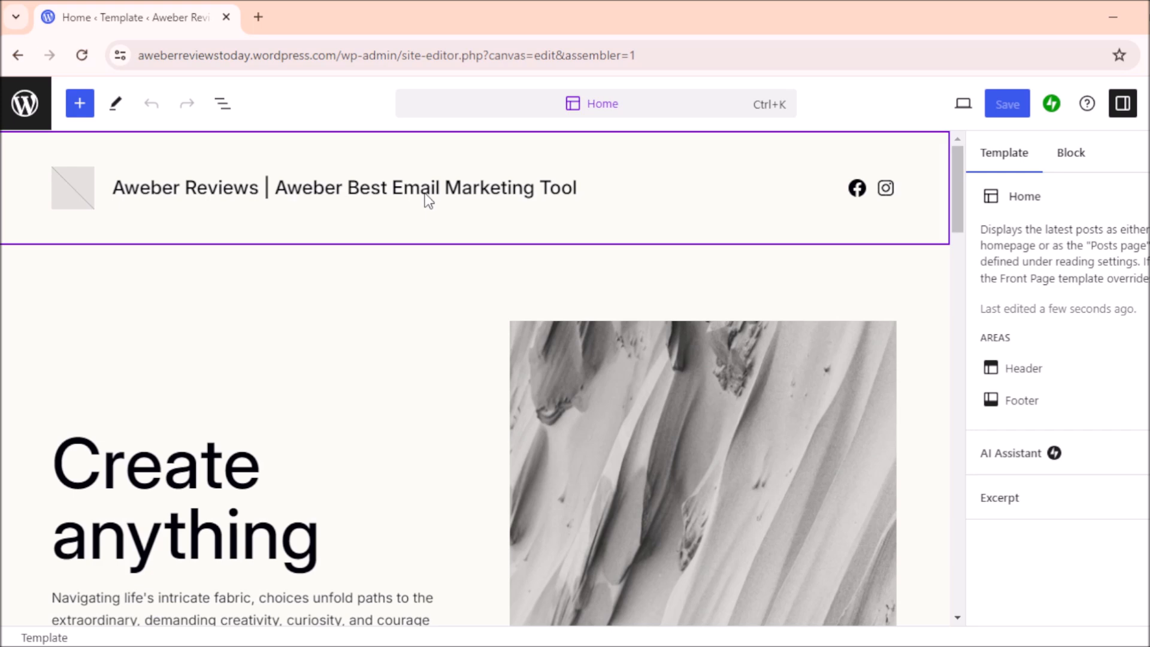
{"action": "left_click_drag", "start_coordinate": [953, 170], "coordinate": [954, 205]}
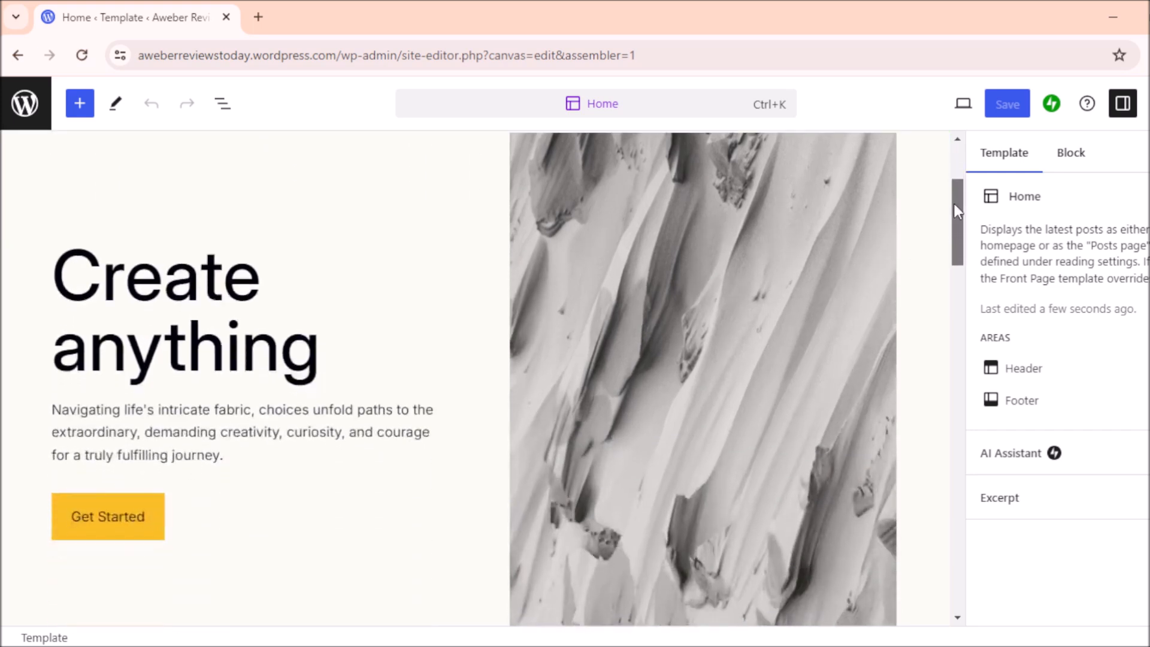
Step: Erase the 'Create anything' text from the hero heading
{"action": "left_click", "coordinate": [340, 349]}
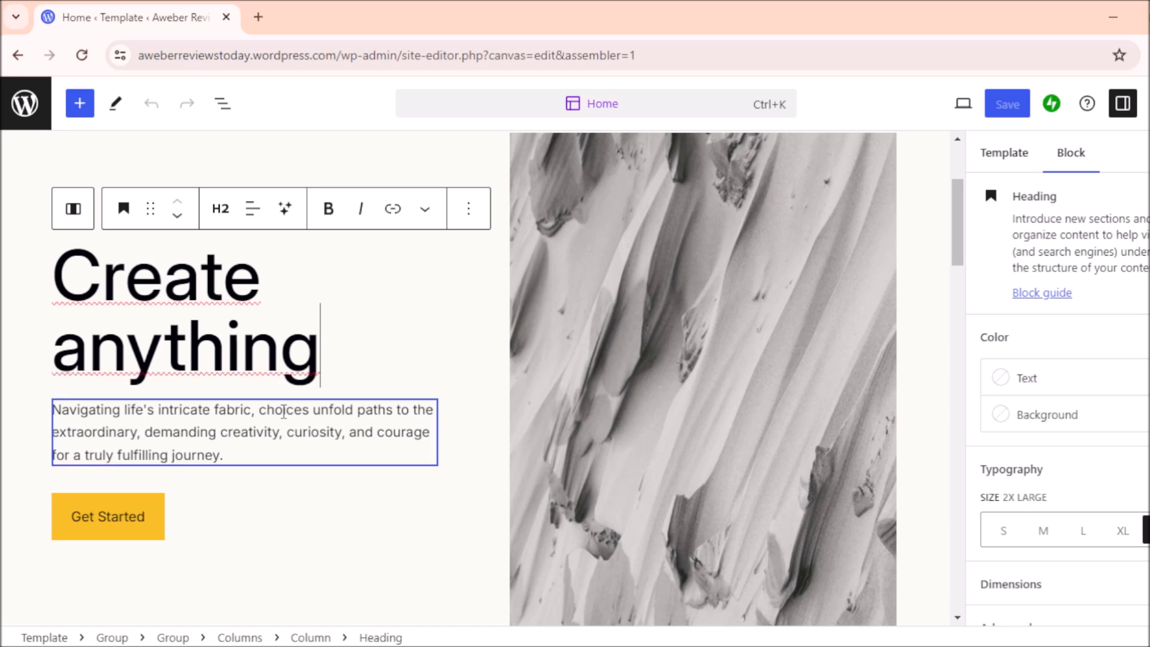
{"action": "left_click", "coordinate": [283, 410]}
{"action": "left_click", "coordinate": [281, 324]}
{"action": "left_click", "coordinate": [320, 355]}
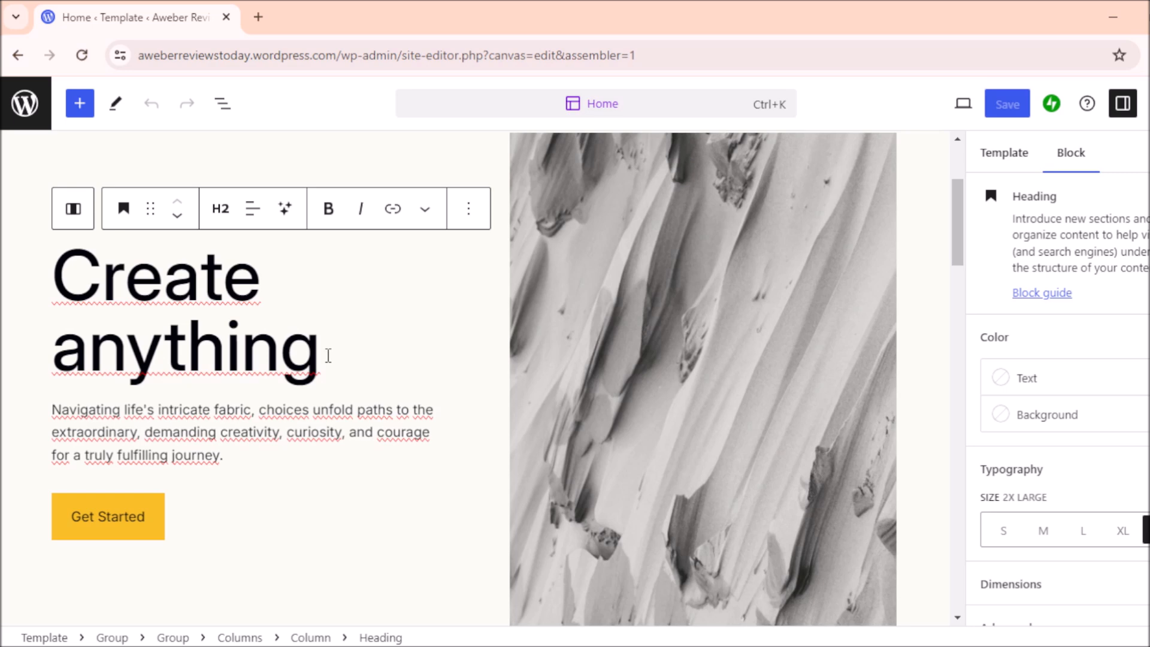
{"action": "key", "text": "BackSpace"}
{"action": "key", "text": "BackSpace"}
{"action": "key", "text": "BackSpace"}
{"action": "key", "text": "BackSpace"}
{"action": "key", "text": "BackSpace"}
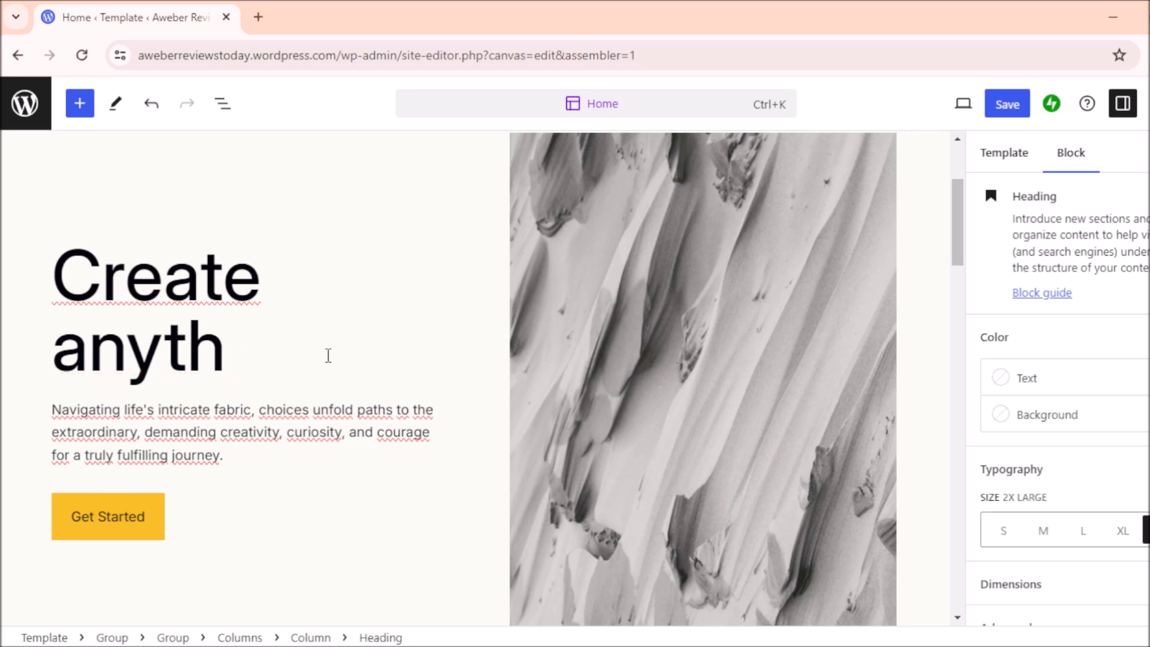
{"action": "key", "text": "BackSpace"}
{"action": "key", "text": "BackSpace"}
{"action": "key", "text": "BackSpace"}
{"action": "key", "text": "BackSpace"}
{"action": "key", "text": "BackSpace"}
{"action": "key", "text": "BackSpace"}
{"action": "key", "text": "BackSpace"}
{"action": "key", "text": "BackSpace"}
{"action": "key", "text": "BackSpace"}
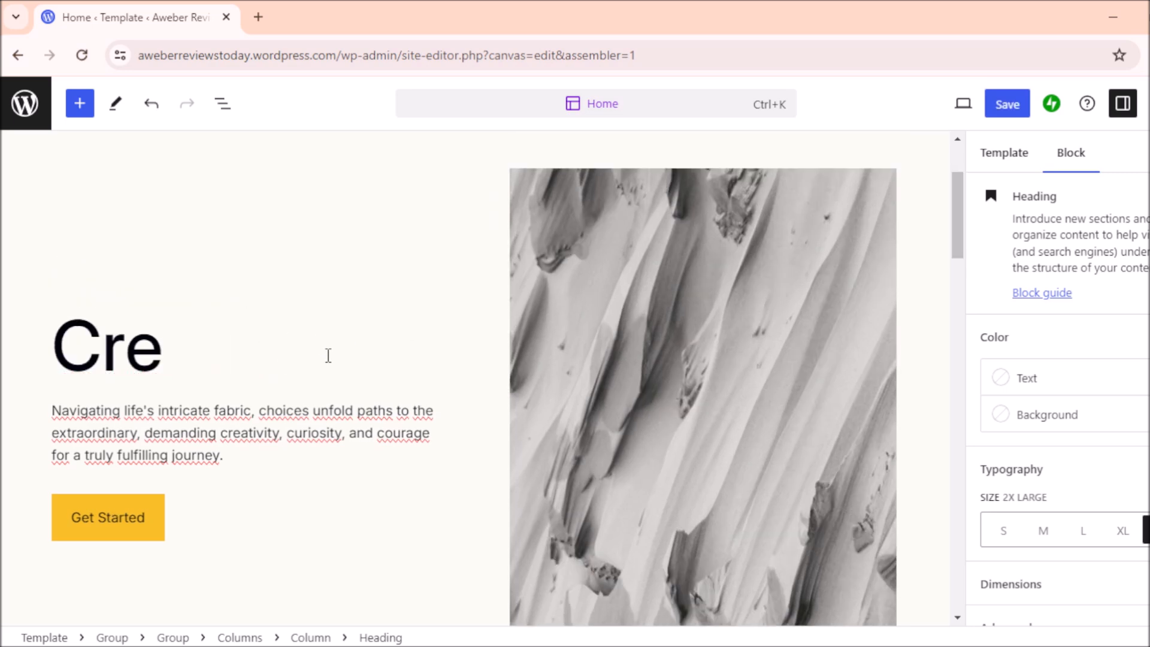
{"action": "key", "text": "BackSpace"}
Step: Type the new hero heading, trimming it down to 'Aweber'
{"action": "type", "text": "Aw"}
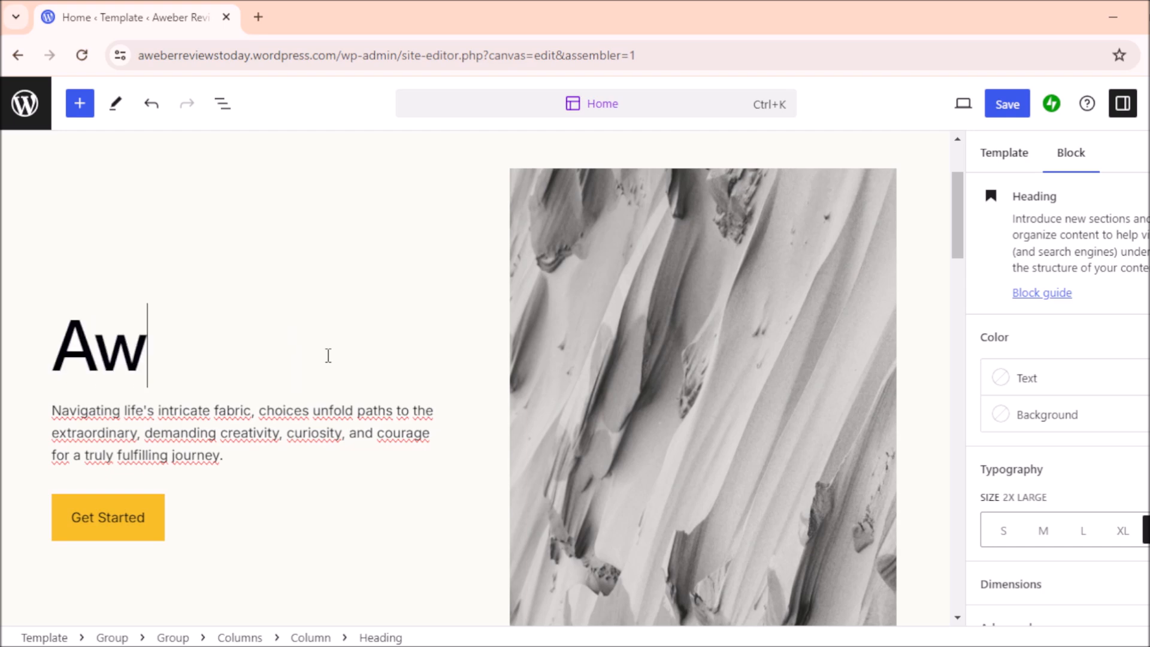
{"action": "type", "text": "eber"}
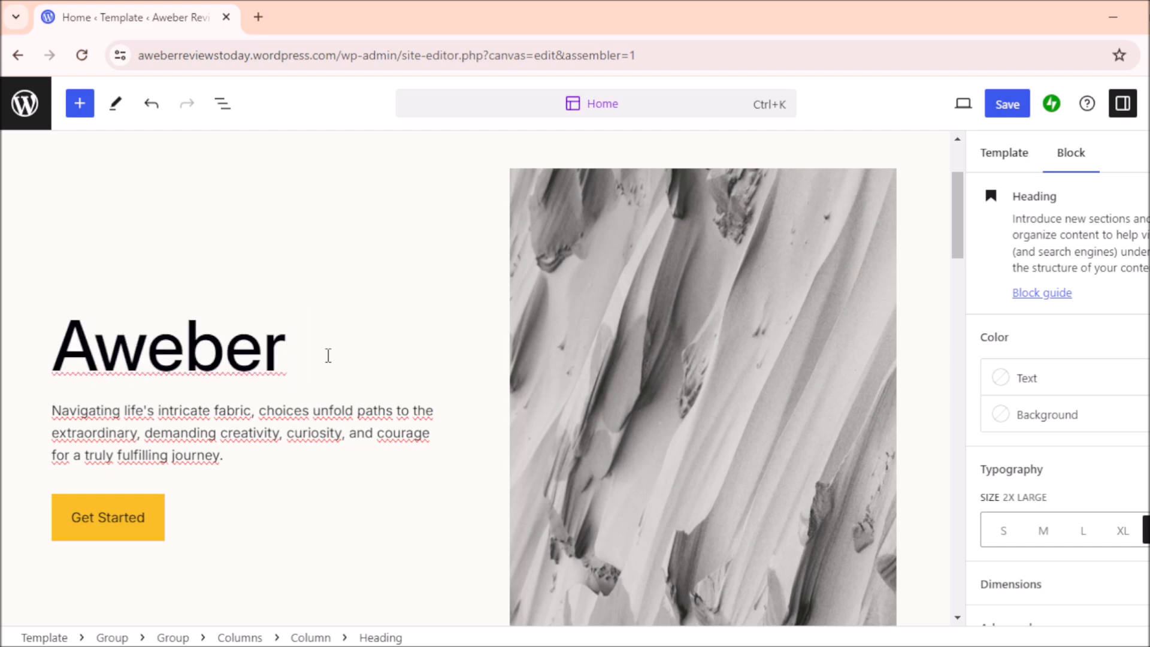
{"action": "type", "text": " Rebie"}
{"action": "key", "text": "BackSpace"}
{"action": "key", "text": "BackSpace"}
{"action": "key", "text": "BackSpace"}
{"action": "type", "text": "v"}
{"action": "key", "text": "BackSpace"}
{"action": "key", "text": "BackSpace"}
{"action": "key", "text": "BackSpace"}
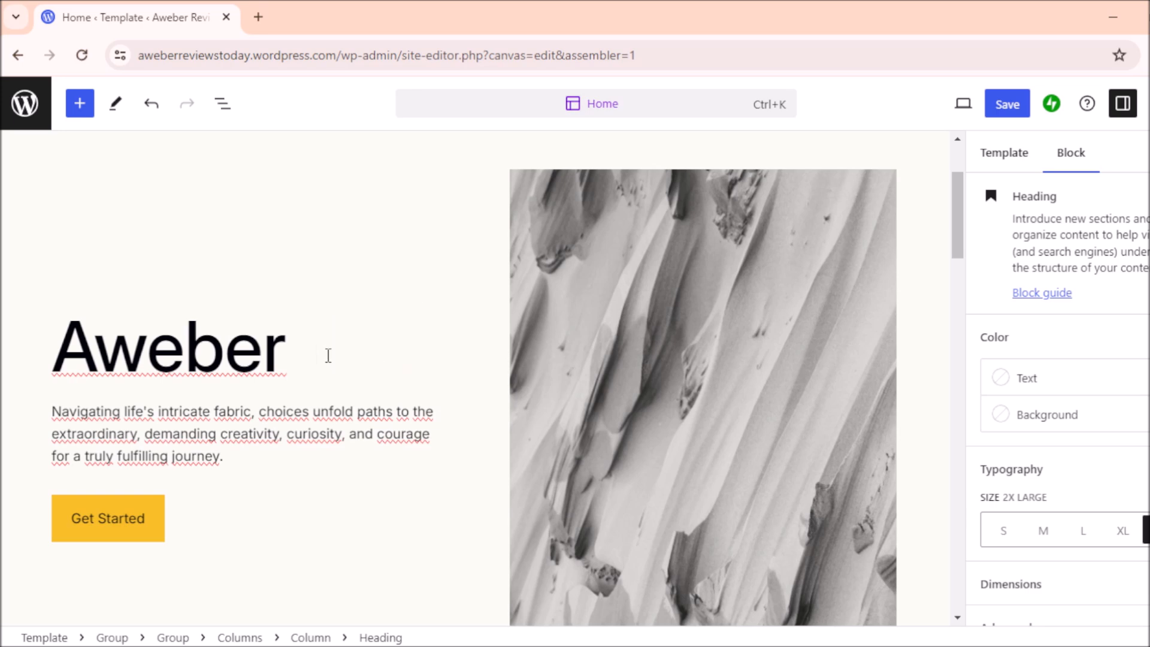
{"action": "type", "text": "Email"}
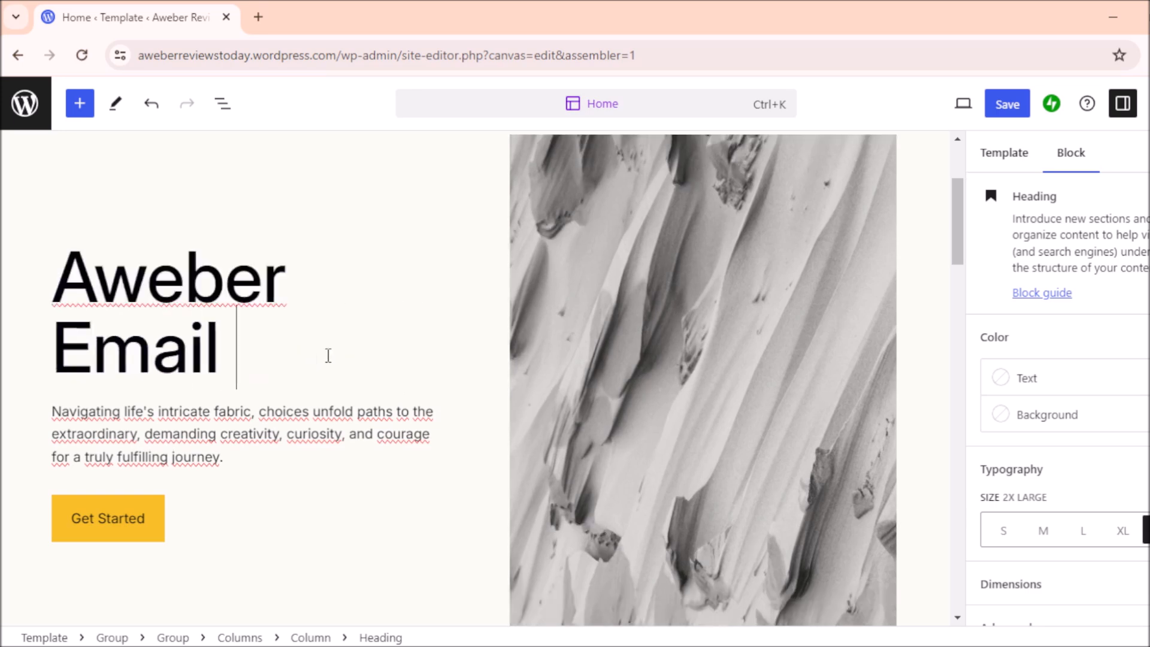
{"action": "type", "text": " Marketing"}
{"action": "key", "text": "BackSpace"}
{"action": "key", "text": "BackSpace"}
{"action": "key", "text": "BackSpace"}
{"action": "key", "text": "BackSpace"}
{"action": "key", "text": "BackSpace"}
{"action": "key", "text": "BackSpace"}
{"action": "key", "text": "BackSpace"}
{"action": "key", "text": "BackSpace"}
{"action": "key", "text": "BackSpace"}
{"action": "key", "text": "BackSpace"}
{"action": "key", "text": "BackSpace"}
{"action": "key", "text": "BackSpace"}
{"action": "key", "text": "BackSpace"}
{"action": "key", "text": "BackSpace"}
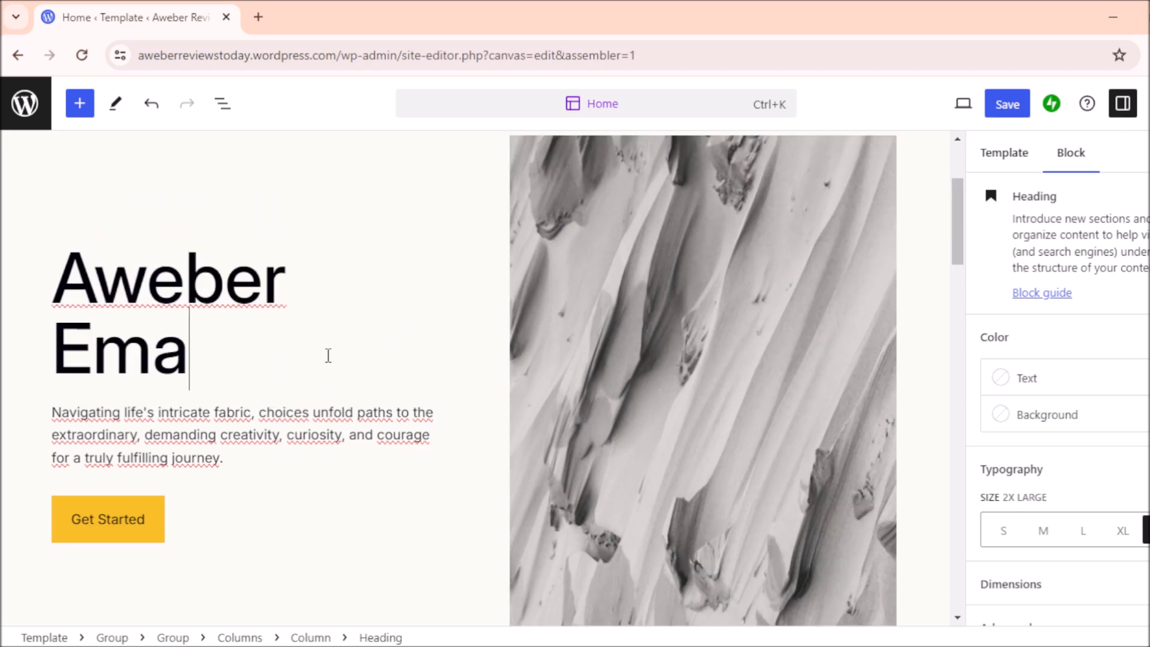
{"action": "key", "text": "BackSpace"}
{"action": "key", "text": "BackSpace"}
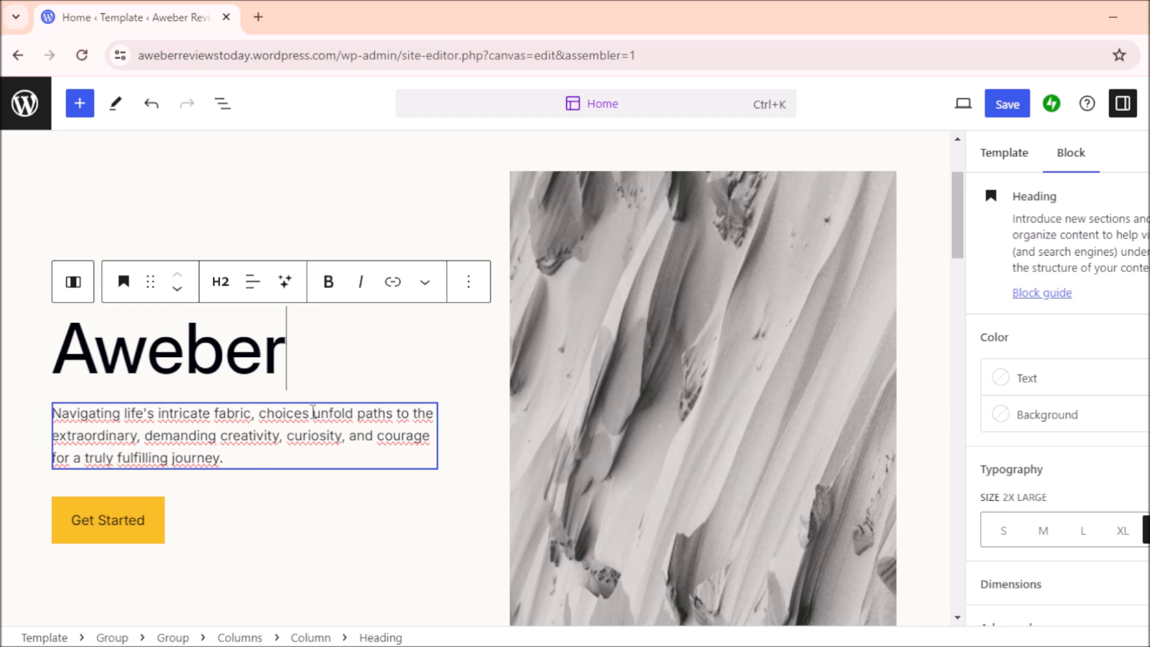
{"action": "left_click", "coordinate": [213, 430]}
Step: Replace the placeholder intro paragraph with the pasted AWeber email marketing description
{"action": "left_click", "coordinate": [244, 455]}
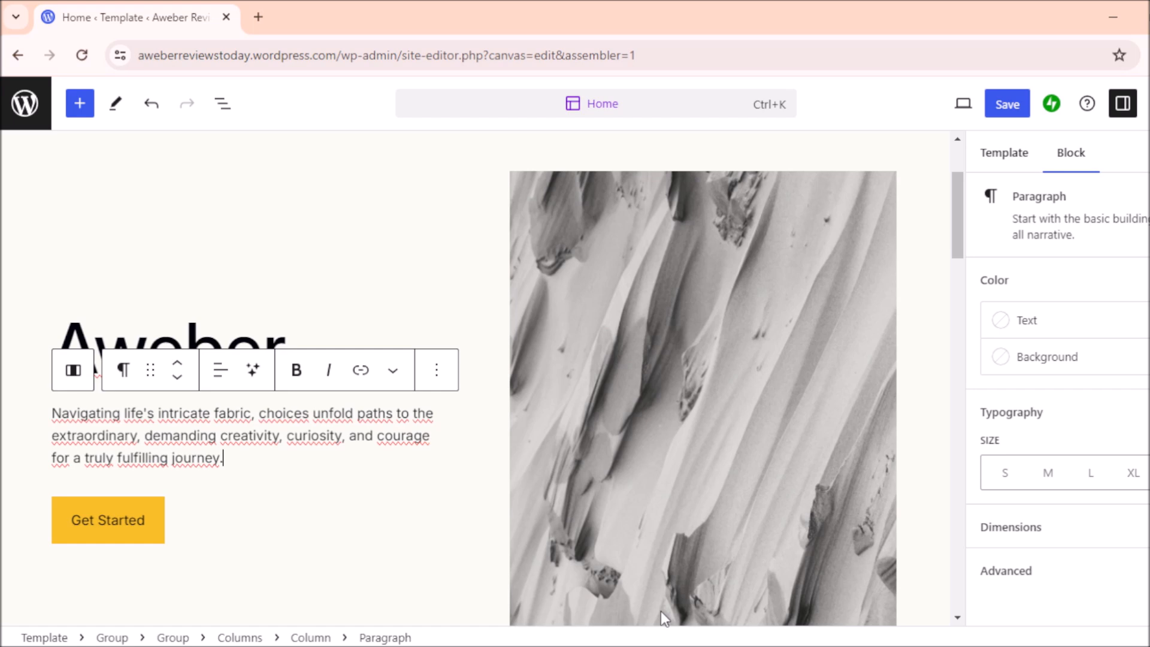
{"action": "key", "text": "BackSpace"}
{"action": "key", "text": "BackSpace"}
{"action": "key", "text": "BackSpace"}
{"action": "key", "text": "BackSpace"}
{"action": "key", "text": "BackSpace"}
{"action": "key", "text": "BackSpace"}
{"action": "key", "text": "BackSpace"}
{"action": "key", "text": "BackSpace"}
{"action": "key", "text": "BackSpace"}
{"action": "key", "text": "BackSpace"}
{"action": "key", "text": "BackSpace"}
{"action": "key", "text": "BackSpace"}
{"action": "key", "text": "BackSpace"}
{"action": "key", "text": "BackSpace"}
{"action": "key", "text": "BackSpace"}
{"action": "key", "text": "BackSpace"}
{"action": "key", "text": "BackSpace"}
{"action": "key", "text": "BackSpace"}
{"action": "key", "text": "BackSpace"}
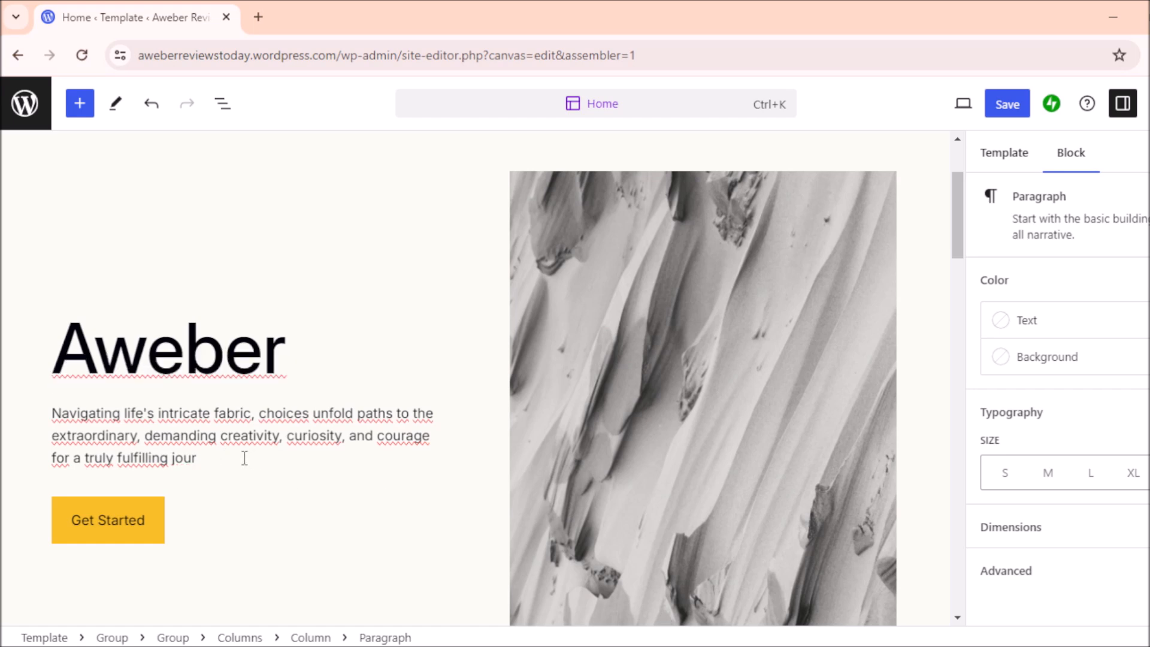
{"action": "key", "text": "BackSpace"}
{"action": "key", "text": "BackSpace"}
{"action": "key", "text": "BackSpace"}
{"action": "key", "text": "BackSpace"}
{"action": "key", "text": "BackSpace"}
{"action": "key", "text": "BackSpace"}
{"action": "key", "text": "BackSpace"}
{"action": "key", "text": "BackSpace"}
{"action": "key", "text": "BackSpace"}
{"action": "key", "text": "BackSpace"}
{"action": "key", "text": "BackSpace"}
{"action": "key", "text": "BackSpace"}
{"action": "key", "text": "BackSpace"}
{"action": "key", "text": "BackSpace"}
{"action": "key", "text": "BackSpace"}
{"action": "key", "text": "BackSpace"}
{"action": "key", "text": "BackSpace"}
{"action": "key", "text": "BackSpace"}
{"action": "key", "text": "BackSpace"}
{"action": "key", "text": "BackSpace"}
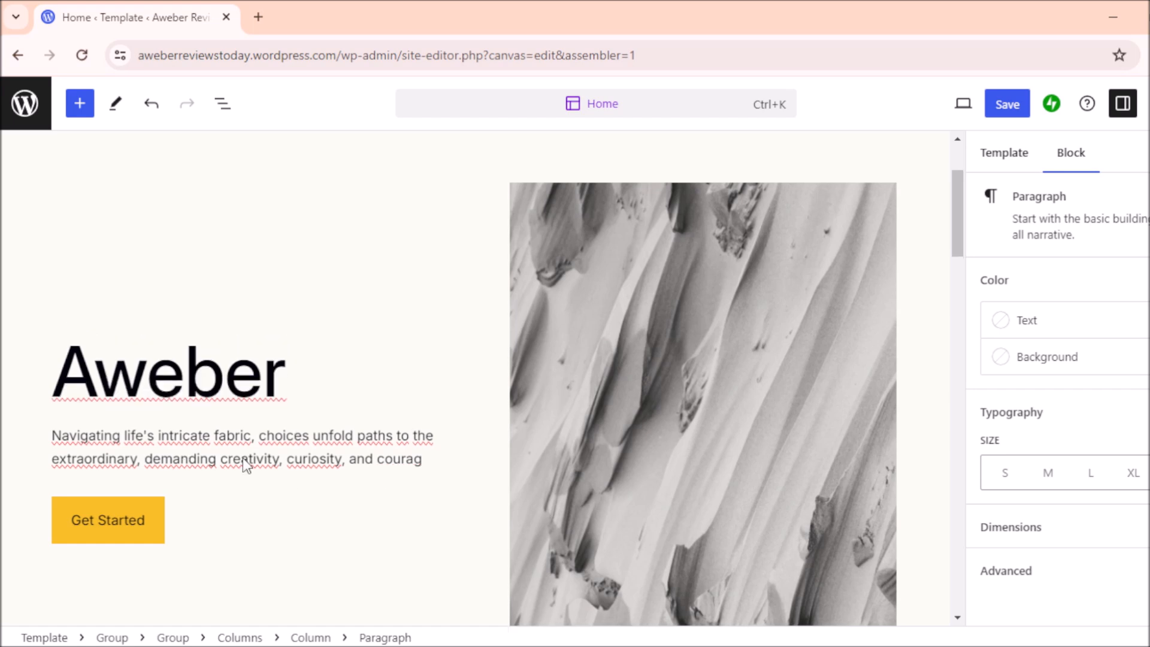
{"action": "key", "text": "BackSpace"}
{"action": "key", "text": "BackSpace"}
{"action": "key", "text": "BackSpace"}
{"action": "key", "text": "BackSpace"}
{"action": "key", "text": "BackSpace"}
{"action": "key", "text": "BackSpace"}
{"action": "key", "text": "BackSpace"}
{"action": "key", "text": "BackSpace"}
{"action": "key", "text": "BackSpace"}
{"action": "key", "text": "BackSpace"}
{"action": "key", "text": "BackSpace"}
{"action": "key", "text": "BackSpace"}
{"action": "key", "text": "BackSpace"}
{"action": "key", "text": "BackSpace"}
{"action": "key", "text": "BackSpace"}
{"action": "key", "text": "BackSpace"}
{"action": "key", "text": "BackSpace"}
{"action": "key", "text": "BackSpace"}
{"action": "key", "text": "BackSpace"}
{"action": "key", "text": "BackSpace"}
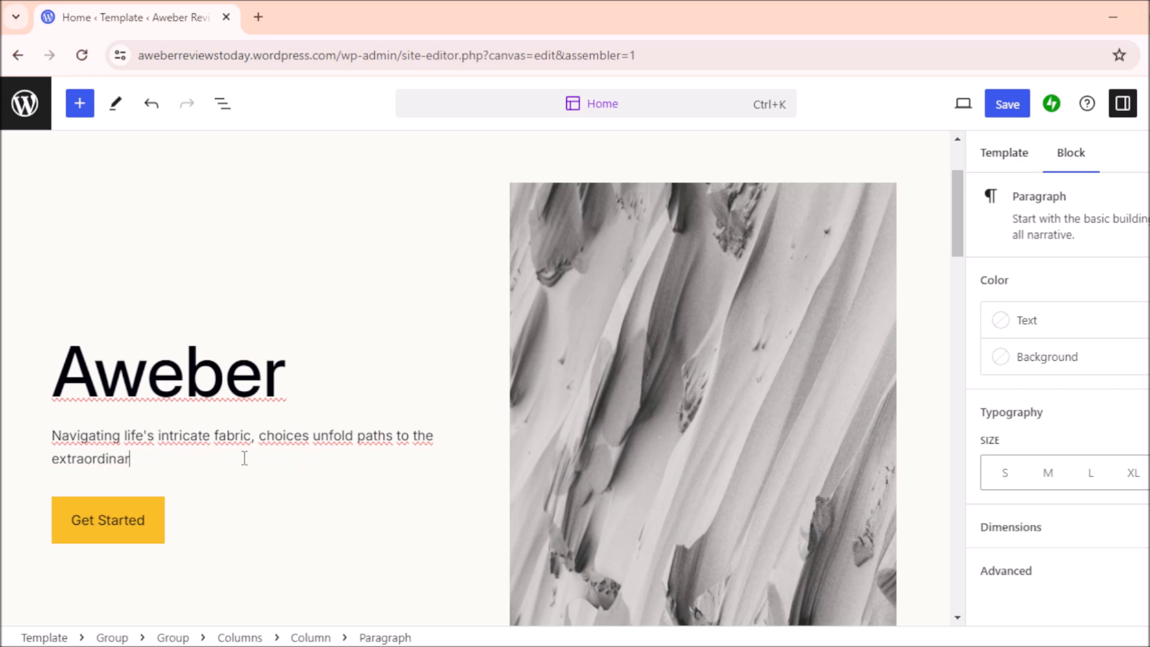
{"action": "key", "text": "BackSpace"}
{"action": "key", "text": "BackSpace"}
{"action": "key", "text": "BackSpace"}
{"action": "key", "text": "BackSpace"}
{"action": "key", "text": "BackSpace"}
{"action": "key", "text": "BackSpace"}
{"action": "key", "text": "BackSpace"}
{"action": "key", "text": "BackSpace"}
{"action": "key", "text": "BackSpace"}
{"action": "key", "text": "BackSpace"}
{"action": "key", "text": "BackSpace"}
{"action": "key", "text": "BackSpace"}
{"action": "key", "text": "BackSpace"}
{"action": "key", "text": "BackSpace"}
{"action": "key", "text": "BackSpace"}
{"action": "key", "text": "BackSpace"}
{"action": "key", "text": "BackSpace"}
{"action": "key", "text": "BackSpace"}
{"action": "key", "text": "BackSpace"}
{"action": "key", "text": "BackSpace"}
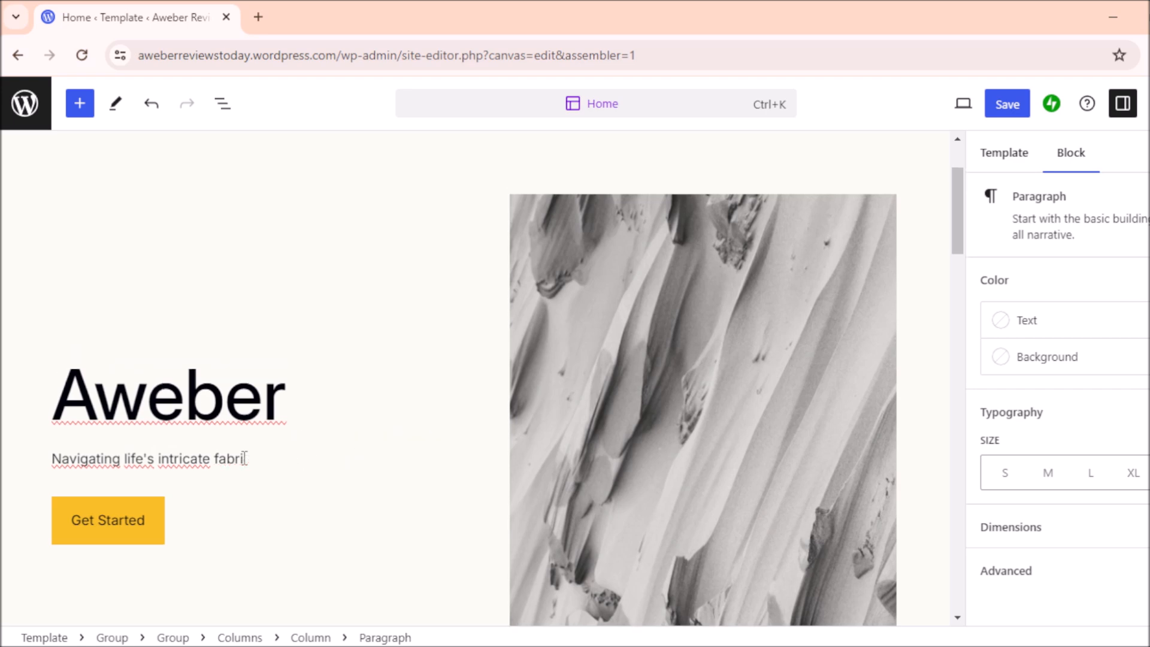
{"action": "key", "text": "BackSpace"}
{"action": "key", "text": "BackSpace"}
{"action": "key", "text": "BackSpace"}
{"action": "key", "text": "BackSpace"}
{"action": "key", "text": "BackSpace"}
{"action": "key", "text": "BackSpace"}
{"action": "key", "text": "BackSpace"}
{"action": "key", "text": "BackSpace"}
{"action": "key", "text": "BackSpace"}
{"action": "key", "text": "BackSpace"}
{"action": "key", "text": "BackSpace"}
{"action": "key", "text": "BackSpace"}
{"action": "key", "text": "BackSpace"}
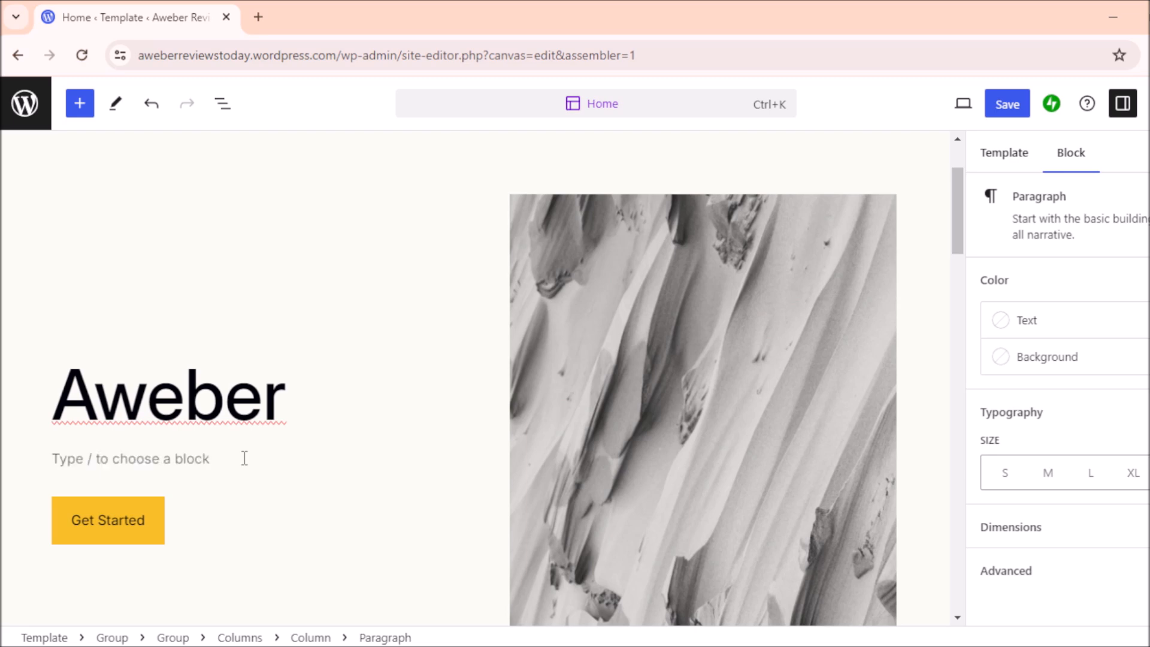
{"action": "type", "text": "AWeber is a leading email marketing service provider that helps businesses of all sizes create and send professional-looking email newsletters, automated email sequences, and other email marketing campaigns."}
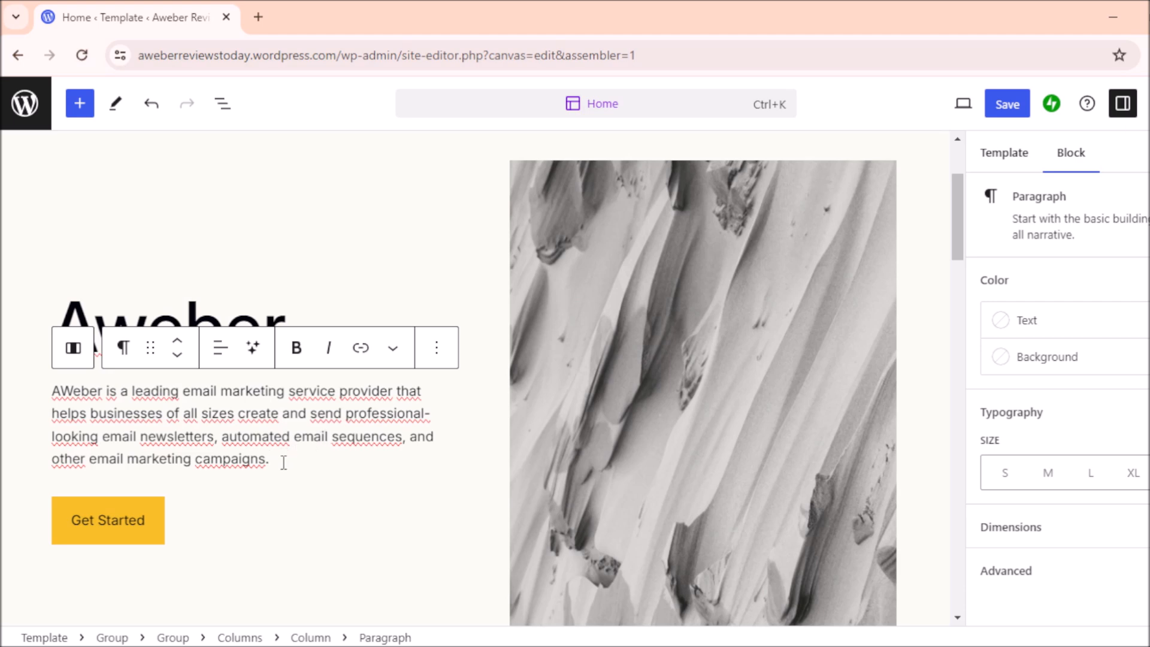
{"action": "left_click", "coordinate": [348, 248]}
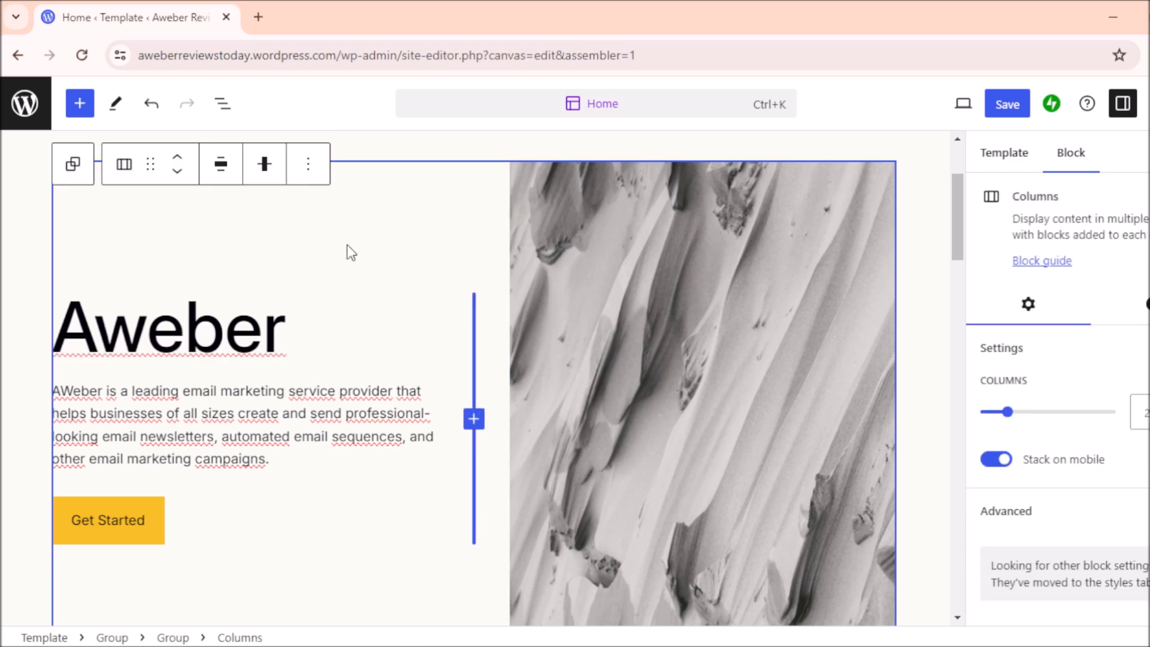
{"action": "left_click", "coordinate": [214, 436]}
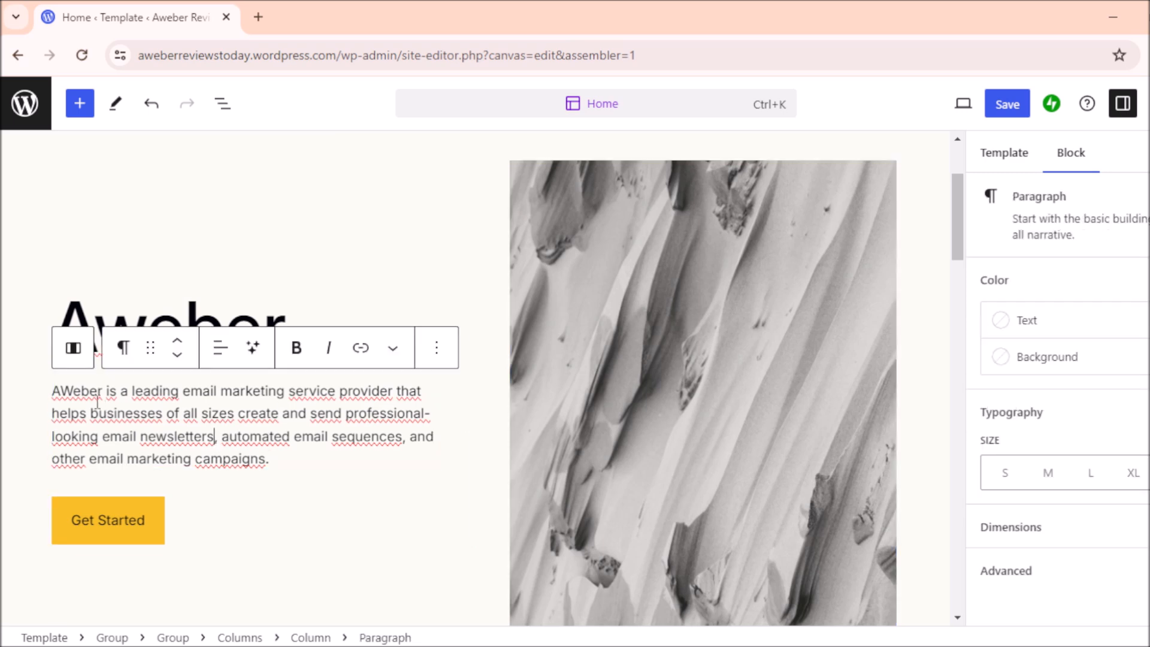
Step: Bold the words 'email marketing service' in the AWeber intro paragraph
{"action": "left_click_drag", "start_coordinate": [185, 393], "coordinate": [336, 387]}
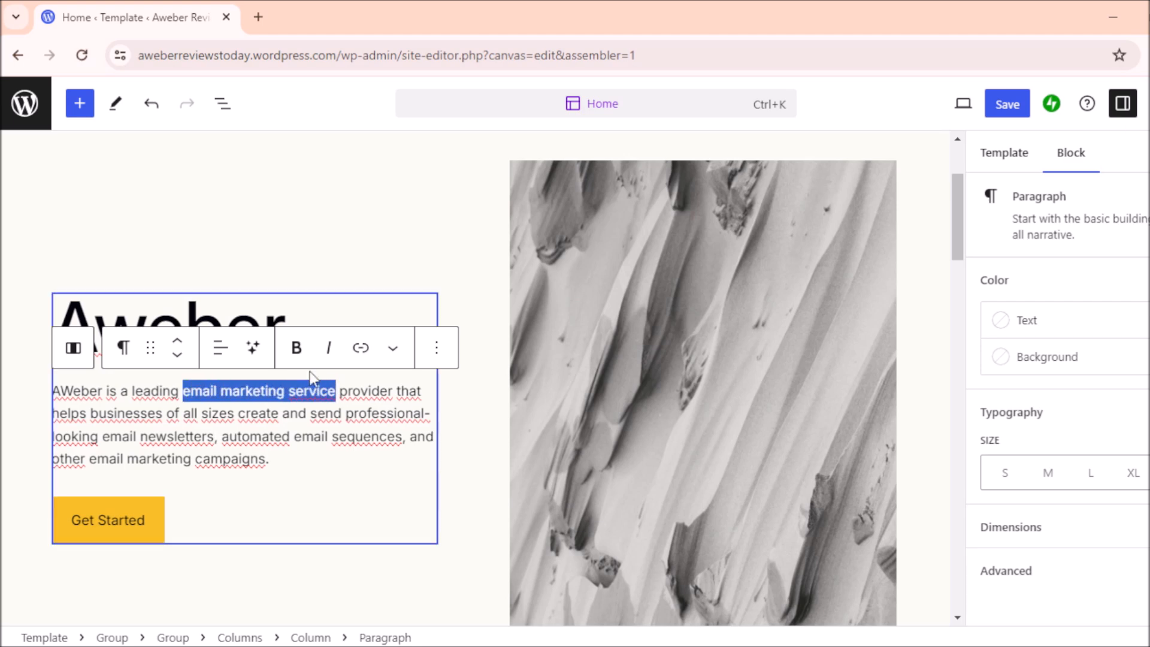
{"action": "left_click", "coordinate": [296, 348]}
{"action": "left_click", "coordinate": [314, 437]}
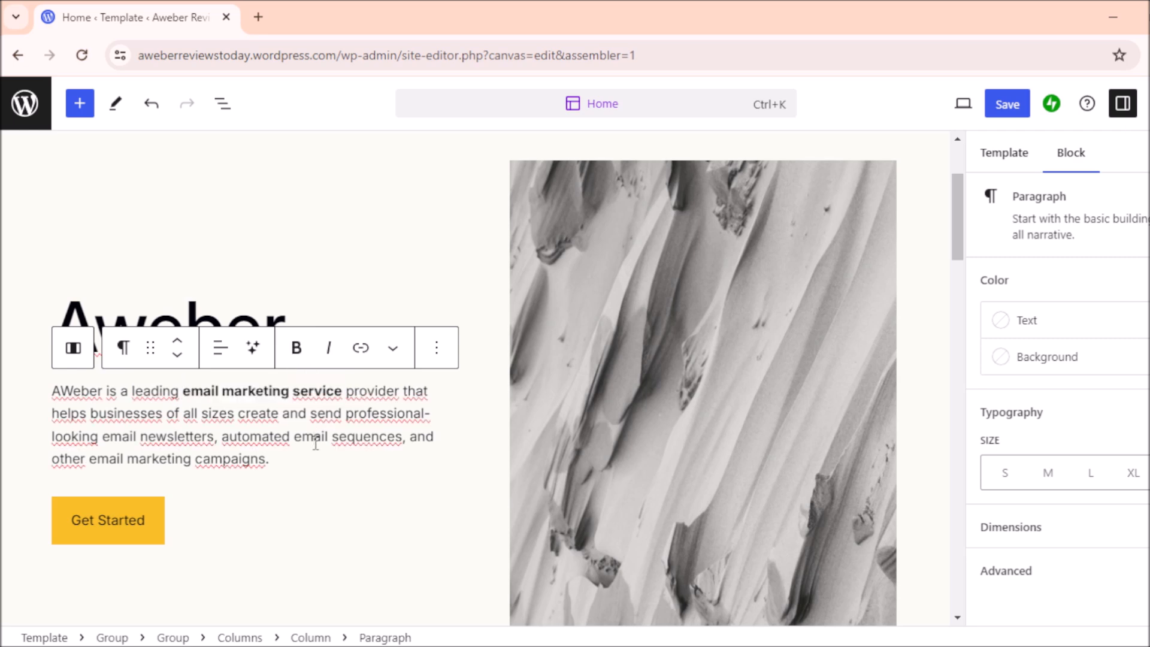
{"action": "left_click", "coordinate": [264, 445]}
{"action": "left_click", "coordinate": [133, 525]}
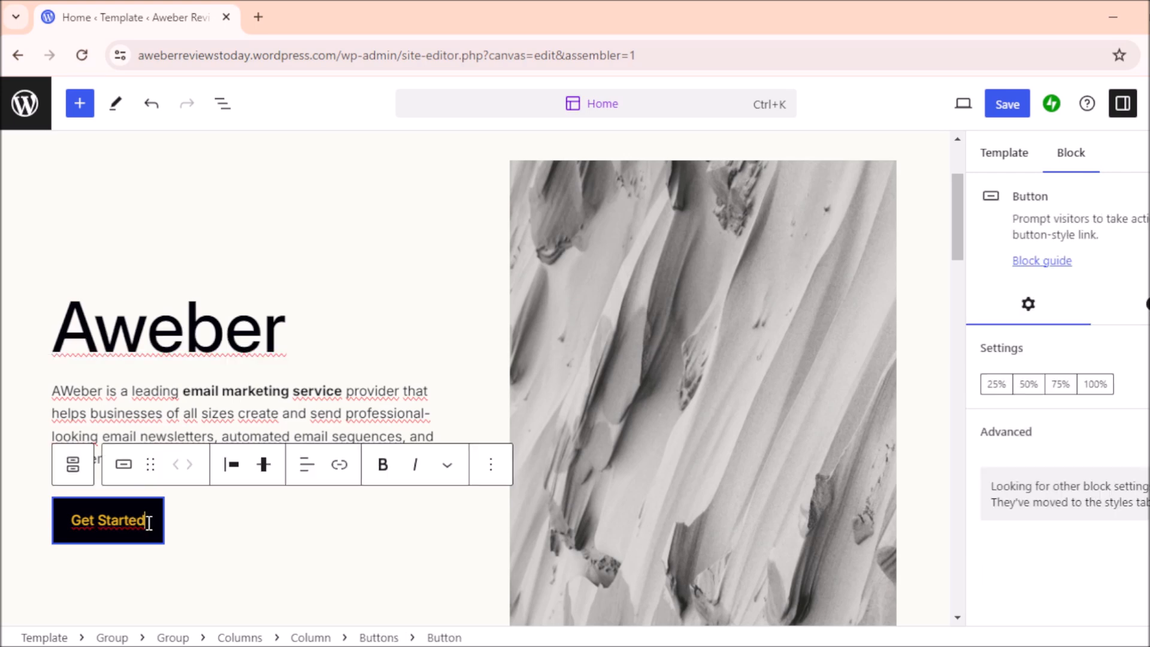
Step: Link the Get Started button label to AWeber's easy-email page on aweber.com
{"action": "left_click_drag", "start_coordinate": [149, 523], "coordinate": [78, 524]}
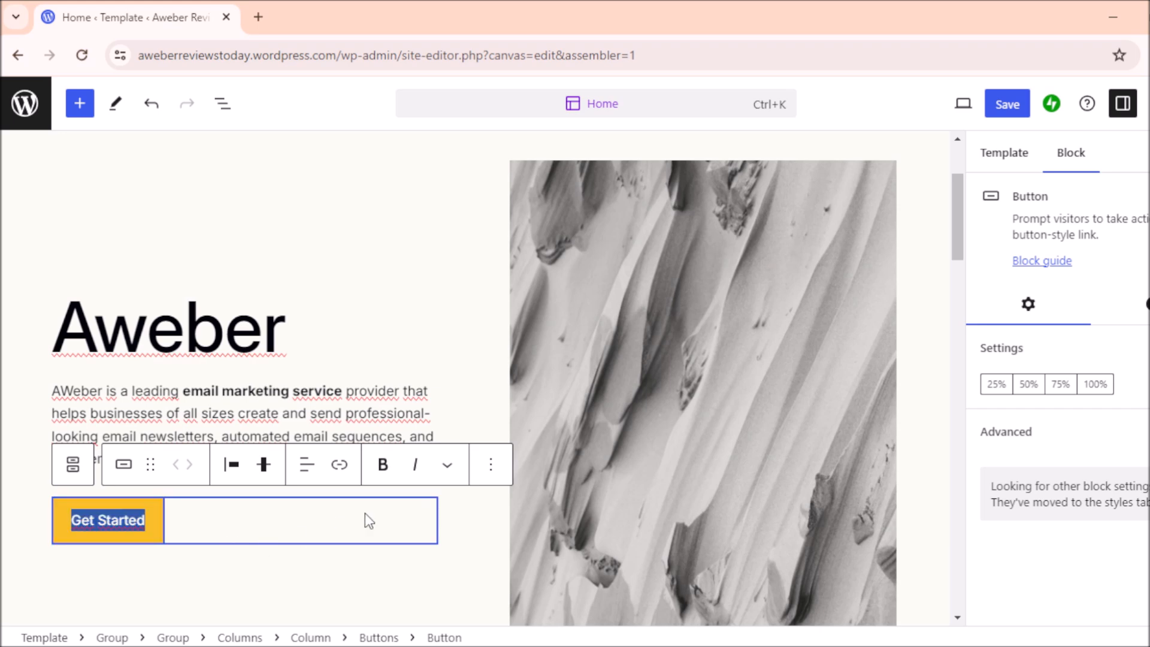
{"action": "left_click", "coordinate": [339, 466]}
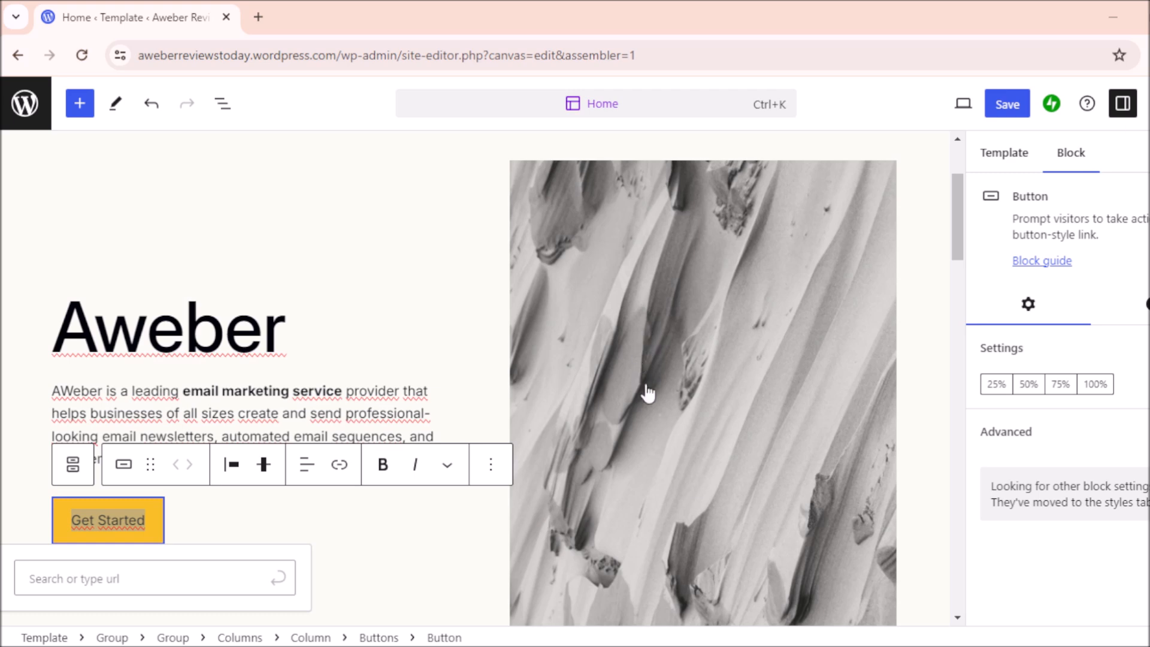
{"action": "key", "text": "alt+Tab"}
{"action": "left_click", "coordinate": [153, 519]}
{"action": "left_click_drag", "start_coordinate": [145, 520], "coordinate": [71, 519]}
{"action": "left_click", "coordinate": [339, 465]}
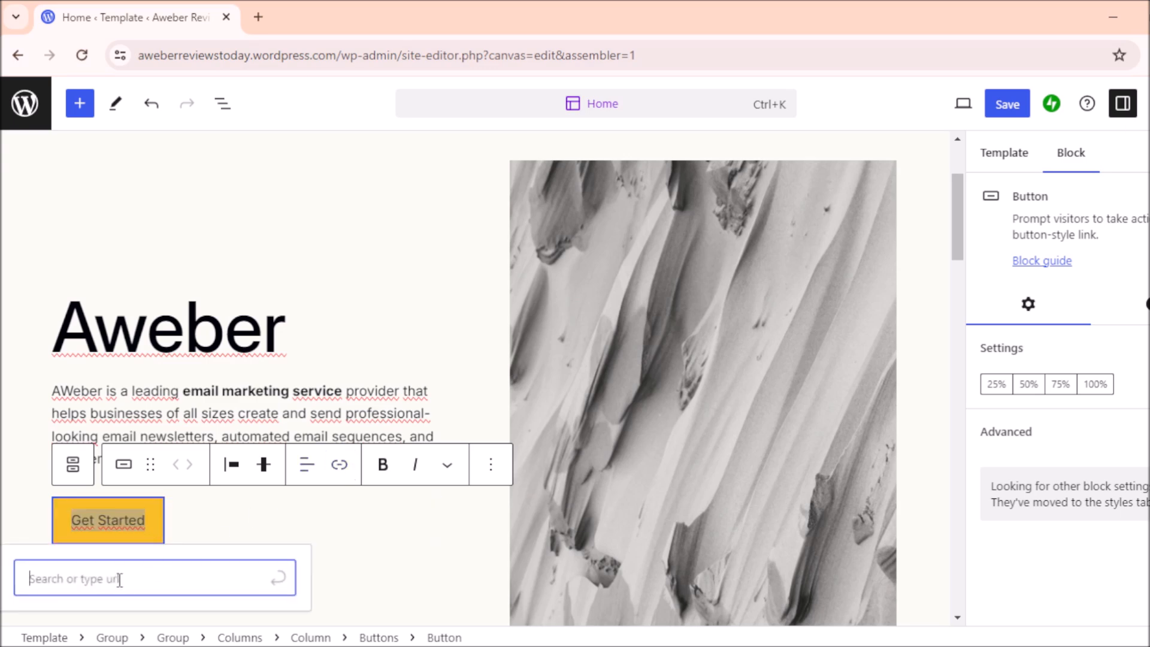
{"action": "type", "text": "https://www.aweber.com/easy-email.htm?id=538282"}
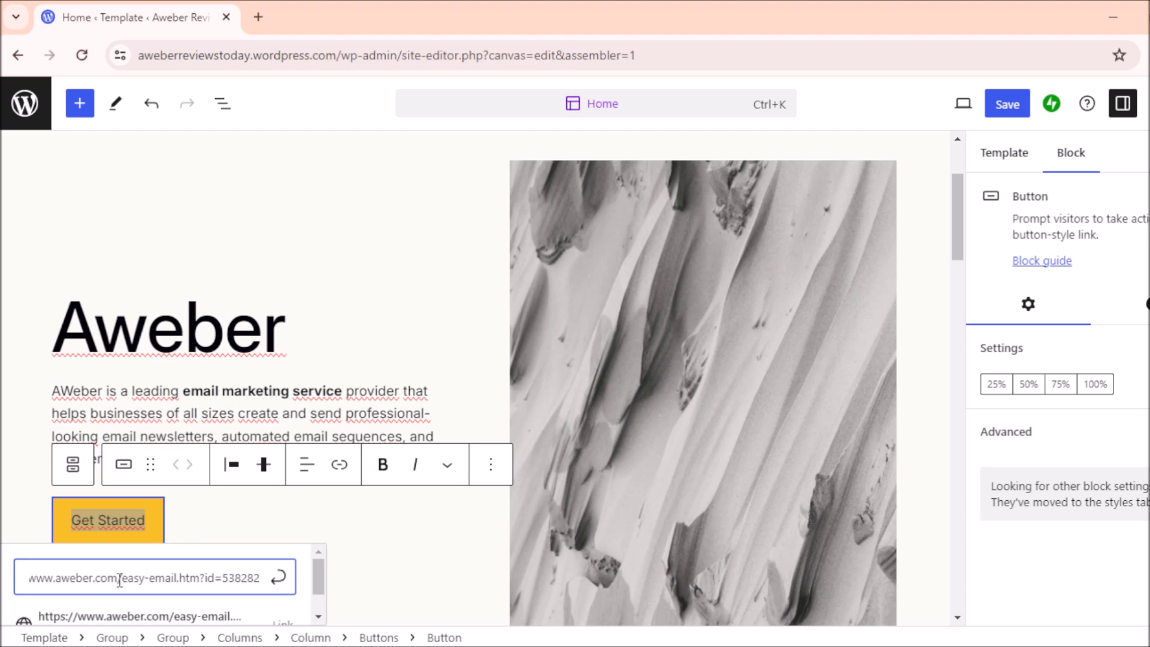
{"action": "left_click", "coordinate": [283, 581]}
{"action": "left_click", "coordinate": [296, 413]}
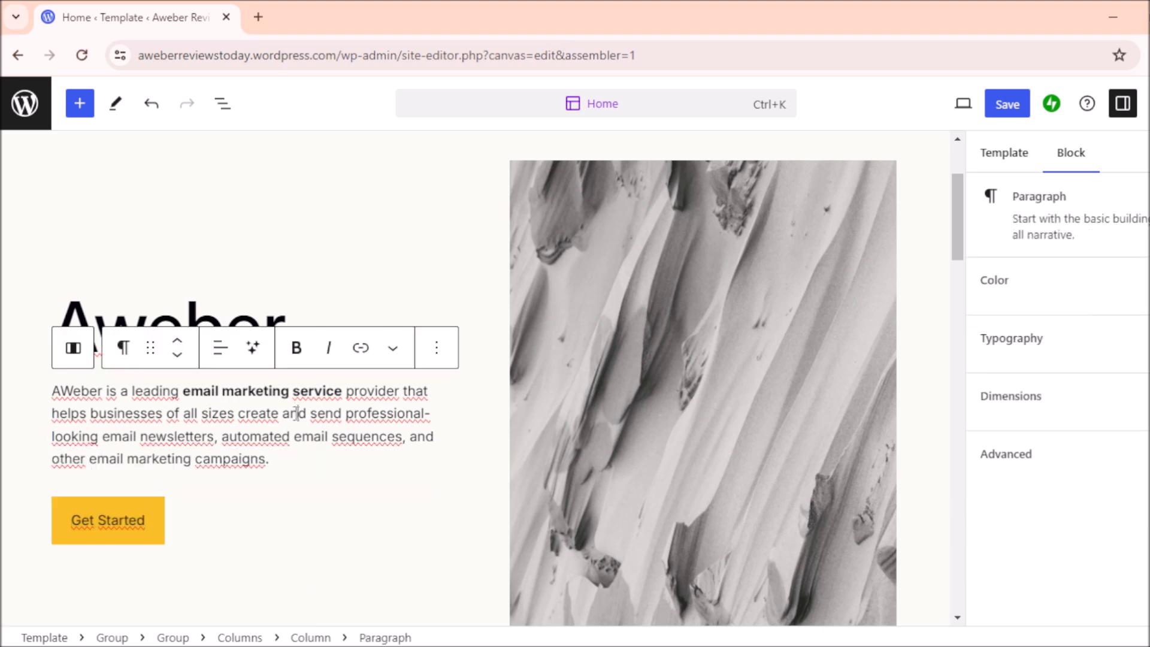
Step: Swap the grey abstract hero picture for an uploaded AWeber logo on blue
{"action": "left_click", "coordinate": [278, 232]}
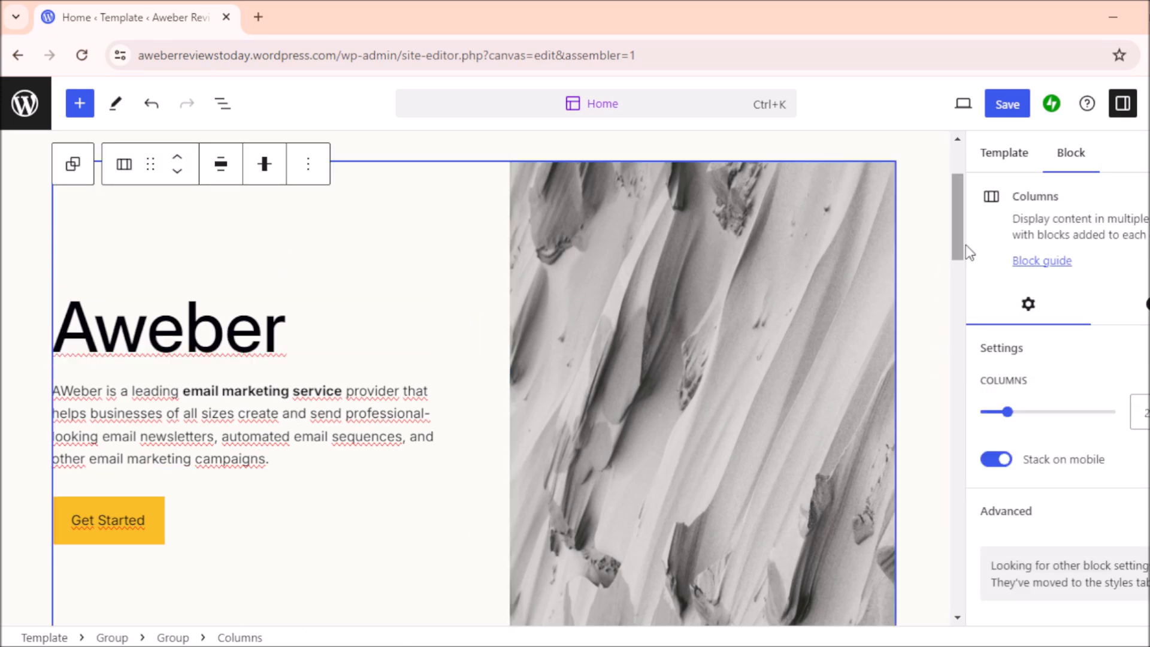
{"action": "mouse_move", "coordinate": [957, 246]}
{"action": "left_mouse_down"}
{"action": "mouse_move", "coordinate": [956, 287]}
{"action": "mouse_move", "coordinate": [955, 226]}
{"action": "left_mouse_up"}
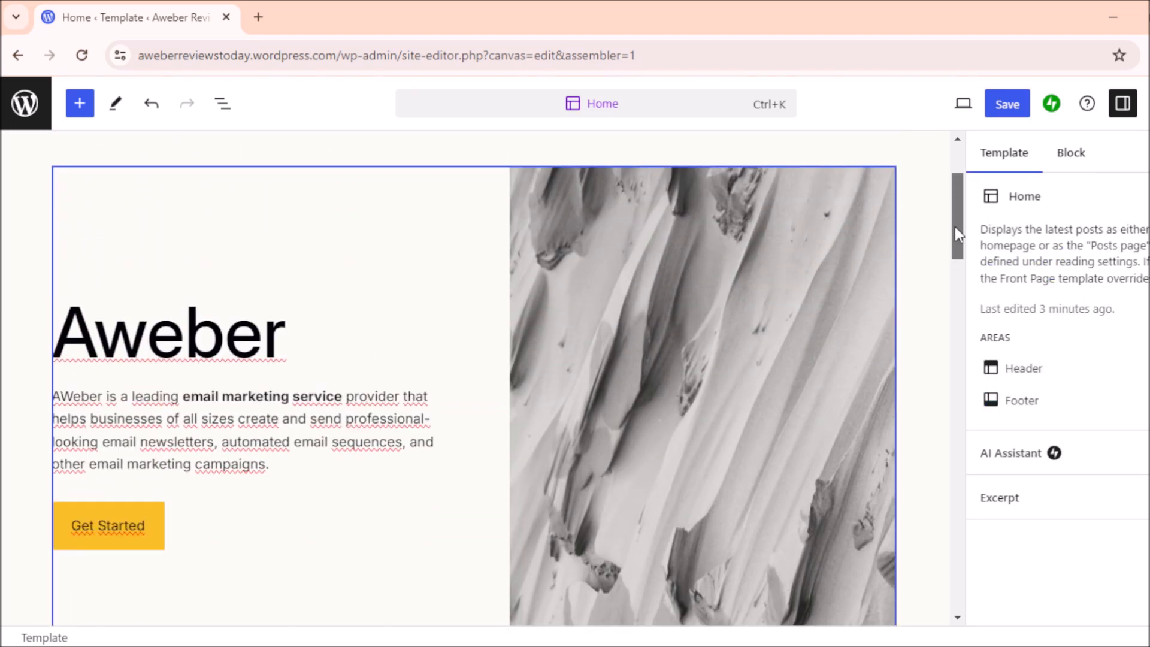
{"action": "left_click", "coordinate": [681, 411]}
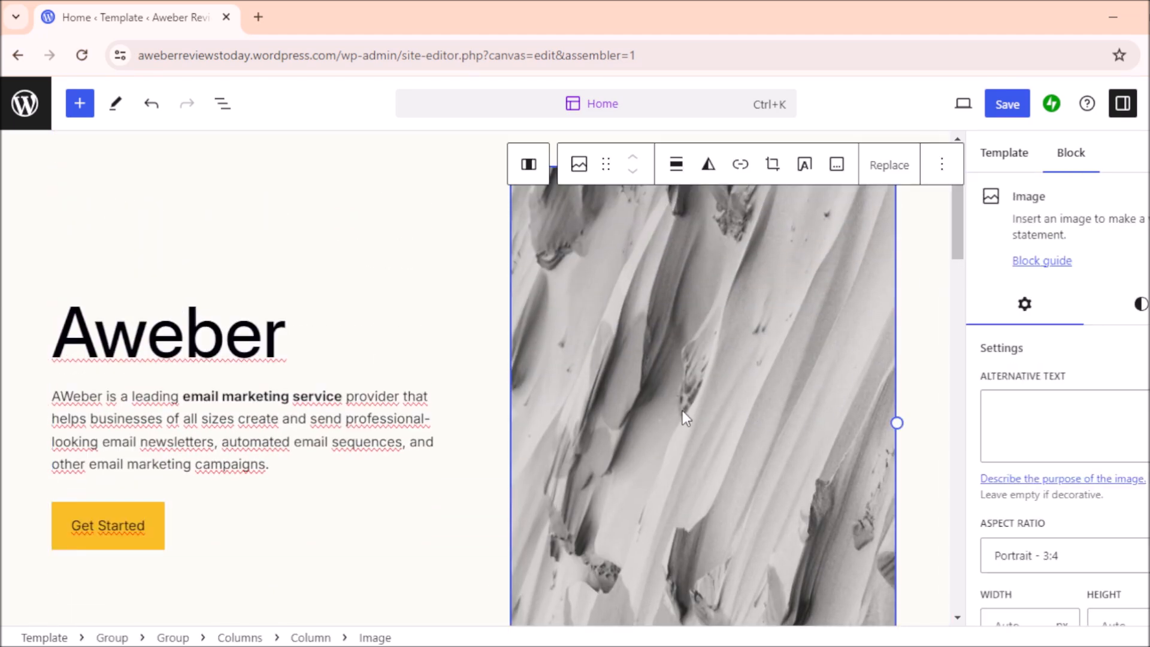
{"action": "left_click", "coordinate": [884, 171]}
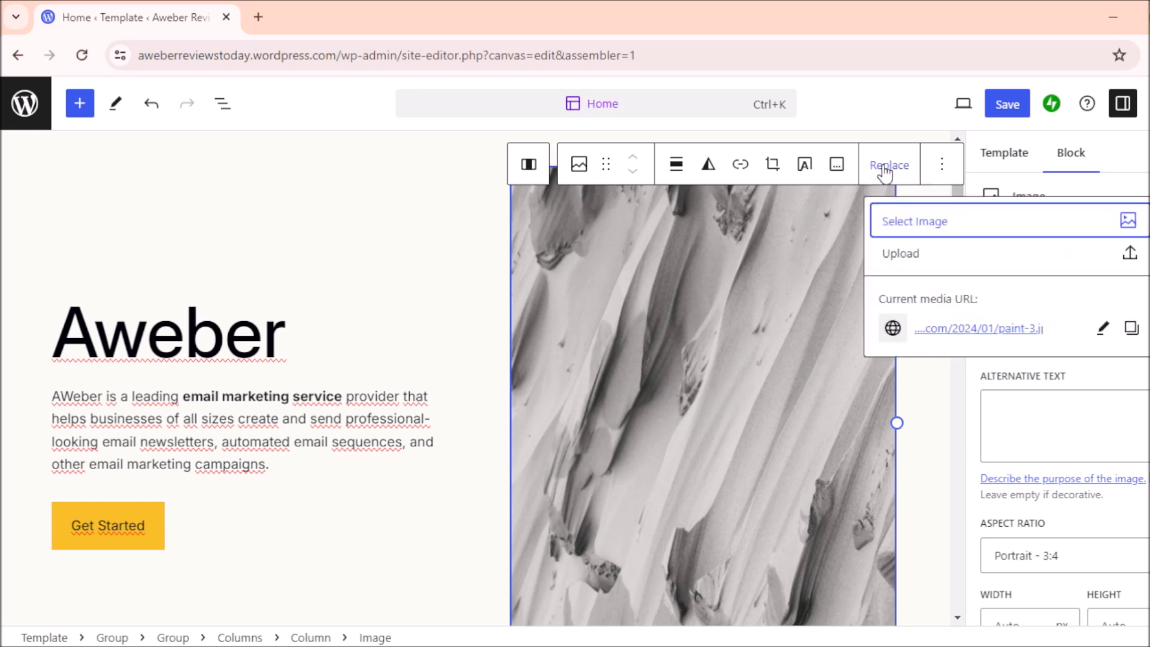
{"action": "left_click", "coordinate": [1127, 254]}
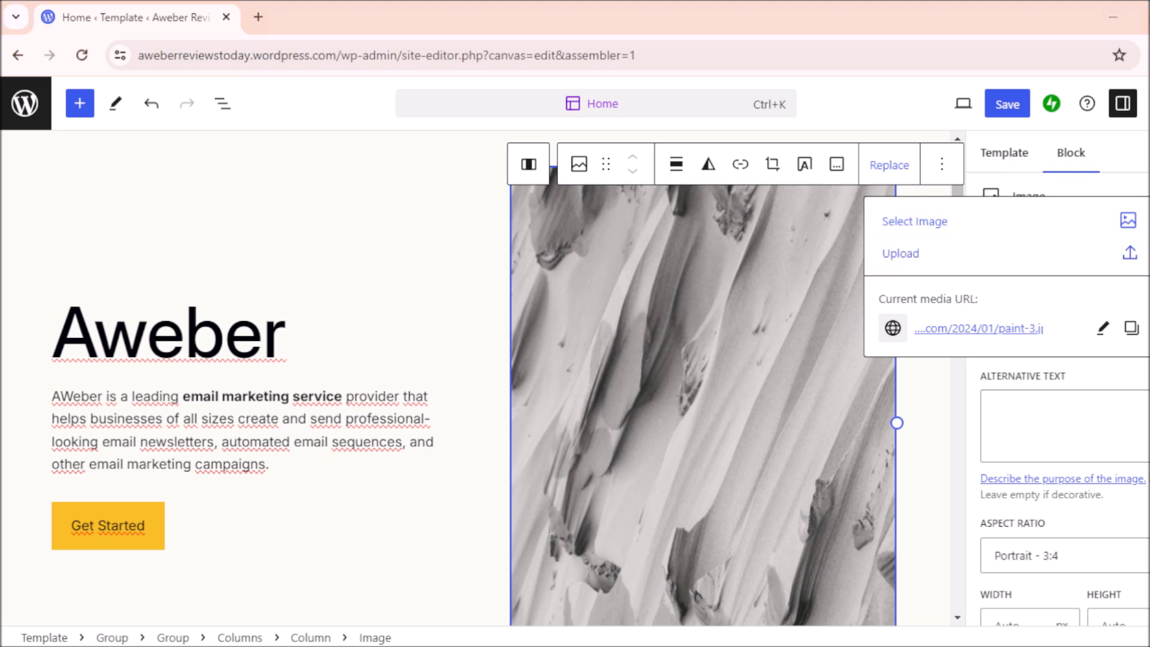
{"action": "left_click", "coordinate": [918, 565]}
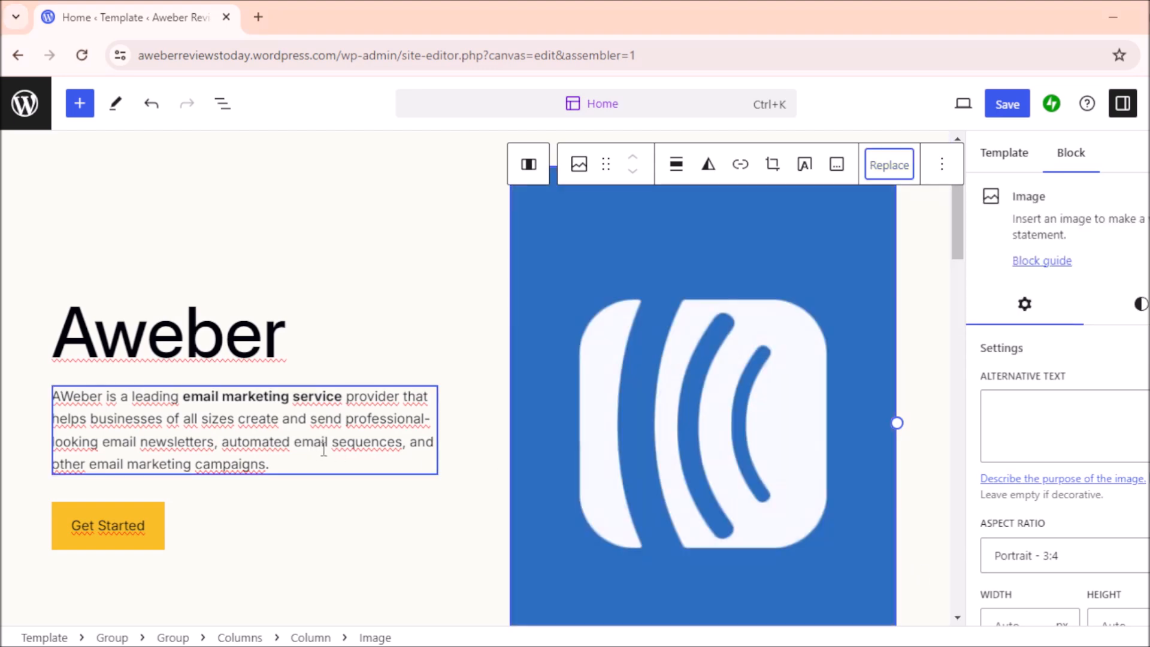
{"action": "left_click", "coordinate": [235, 340]}
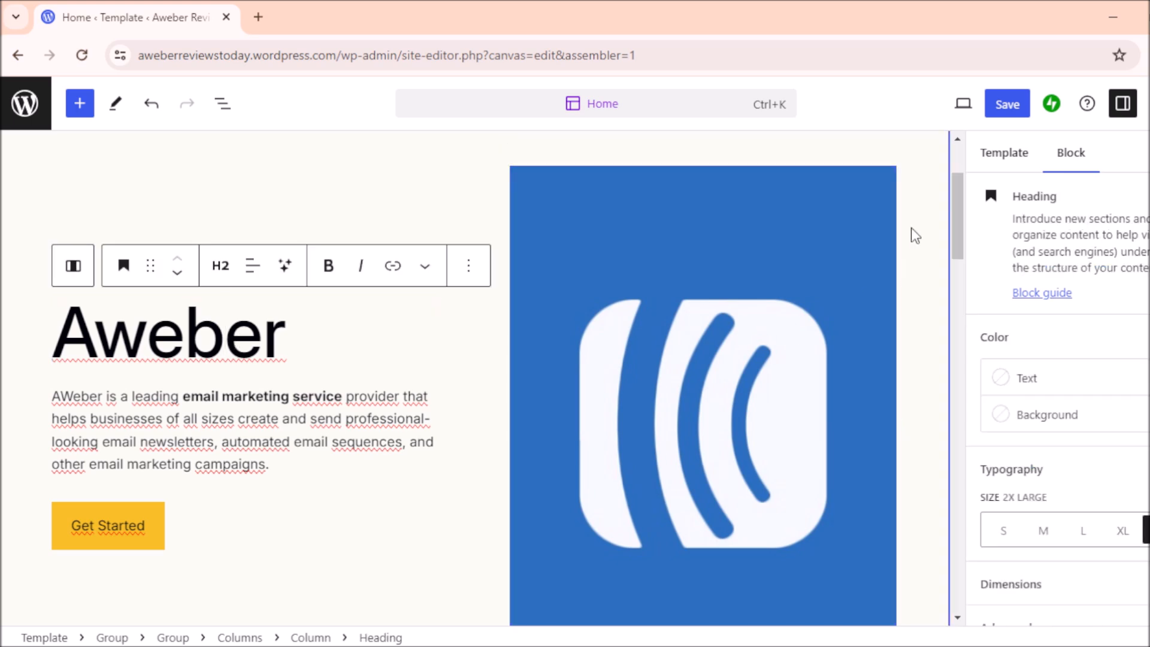
Step: Replace the 'Discover a world of possibilities' heading with 'Automated Email Marketing'
{"action": "left_click_drag", "start_coordinate": [958, 193], "coordinate": [951, 279]}
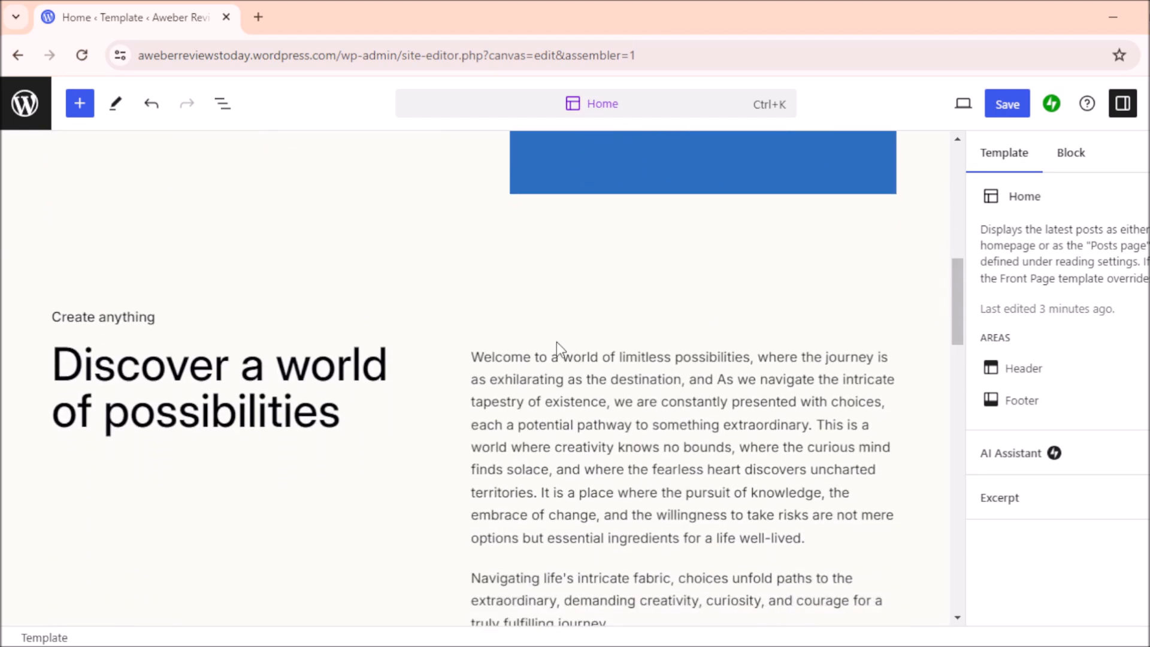
{"action": "left_click_drag", "start_coordinate": [342, 412], "coordinate": [66, 379]}
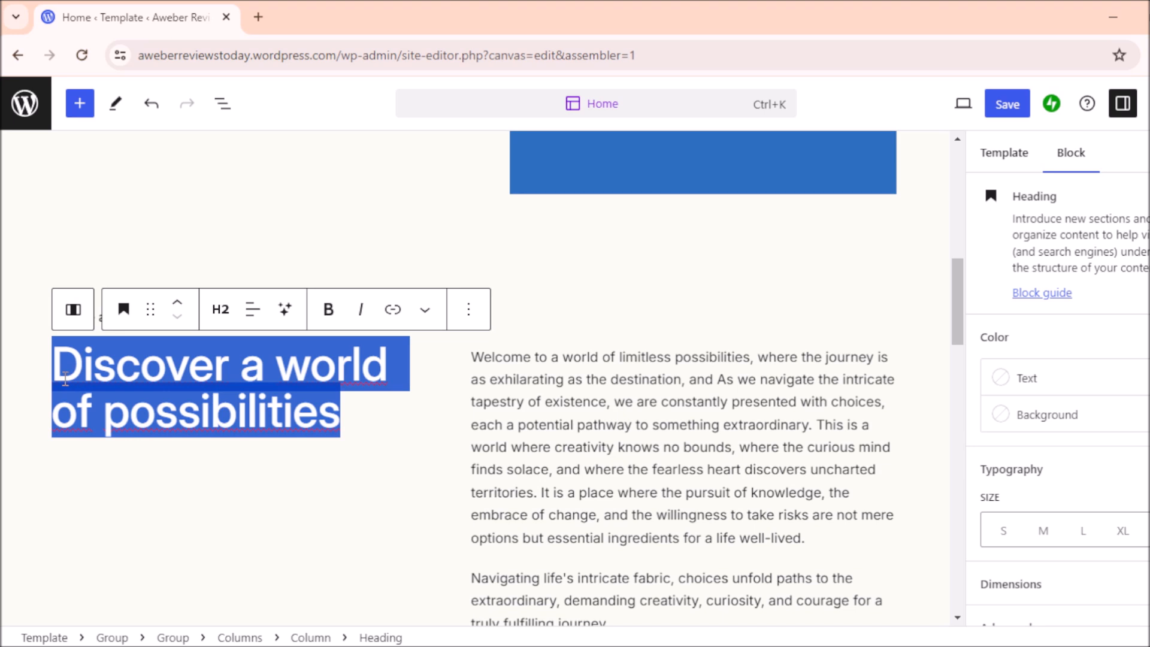
{"action": "key", "text": "BackSpace"}
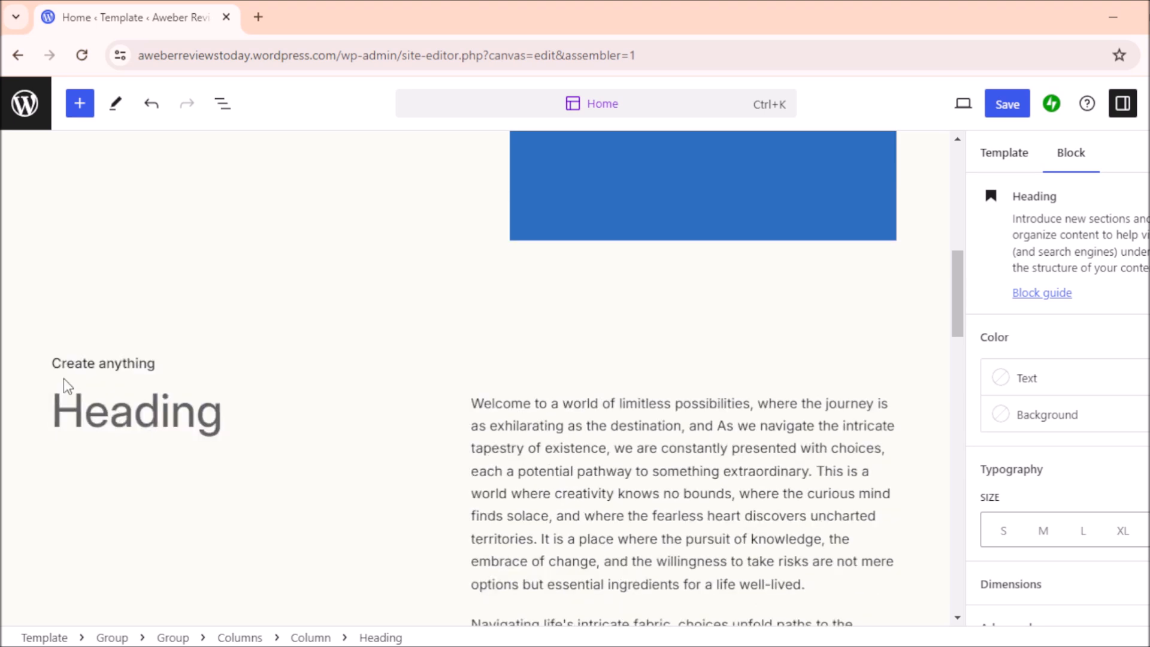
{"action": "type", "text": "A"}
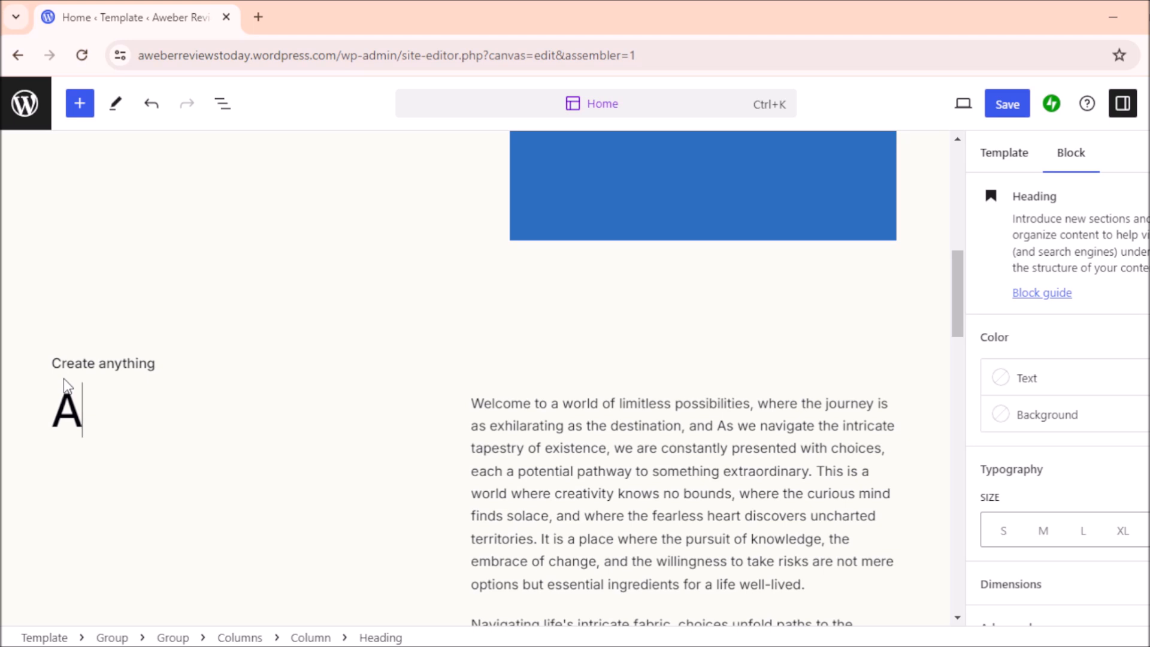
{"action": "type", "text": "utomated Em"}
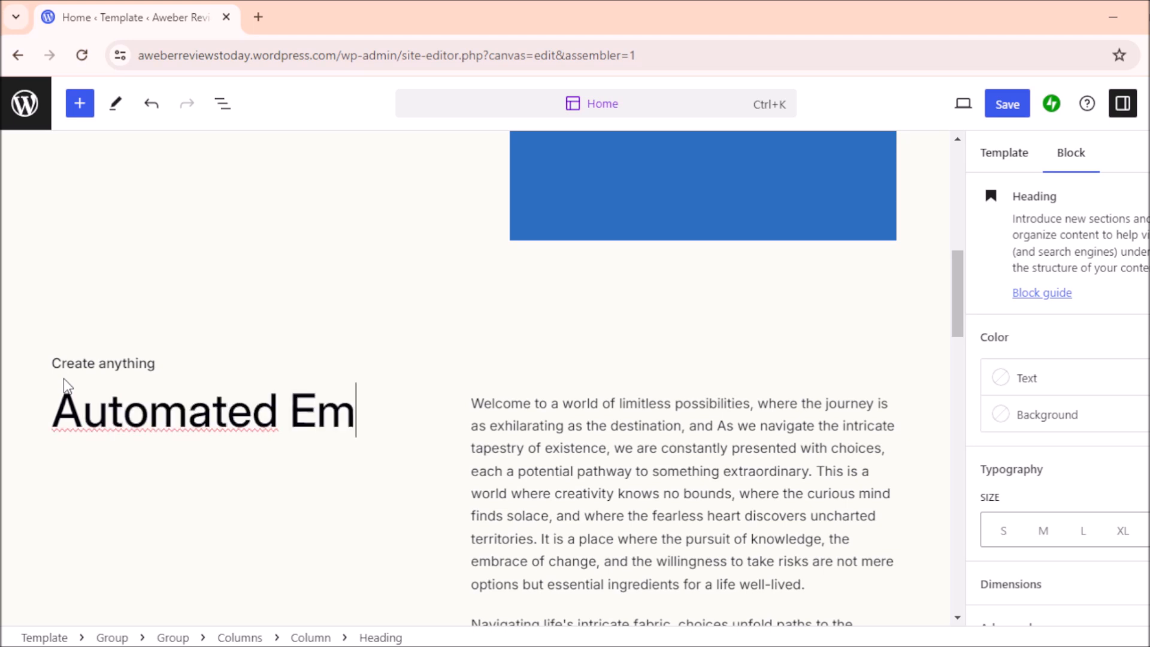
{"action": "type", "text": "ail Mark"}
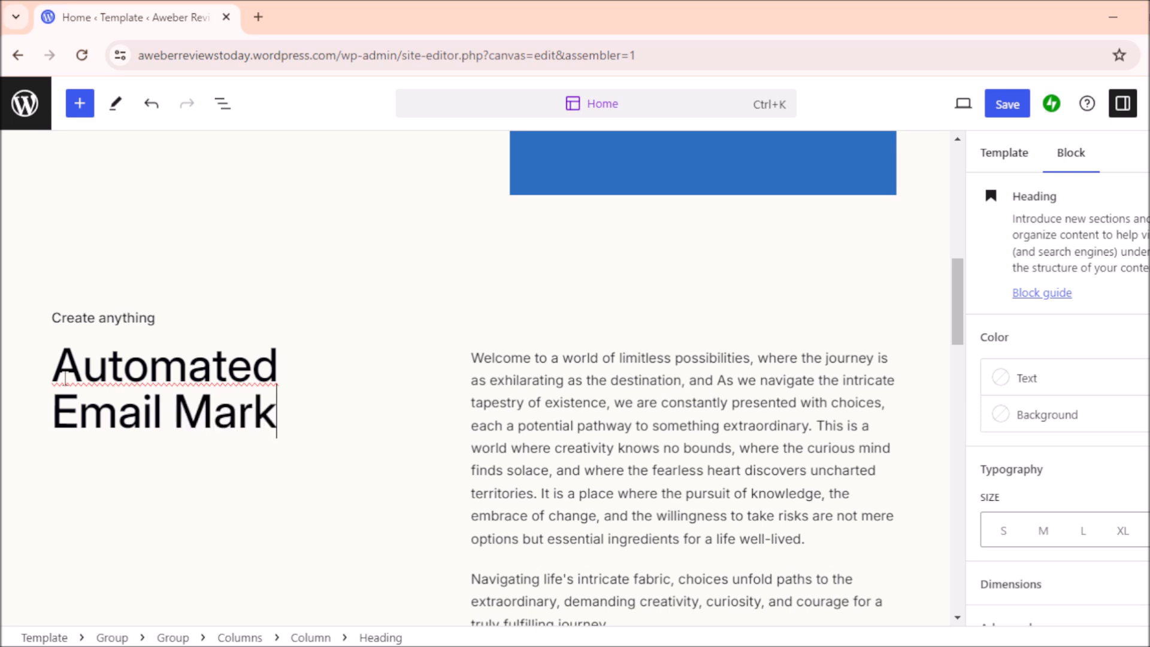
{"action": "type", "text": "eting"}
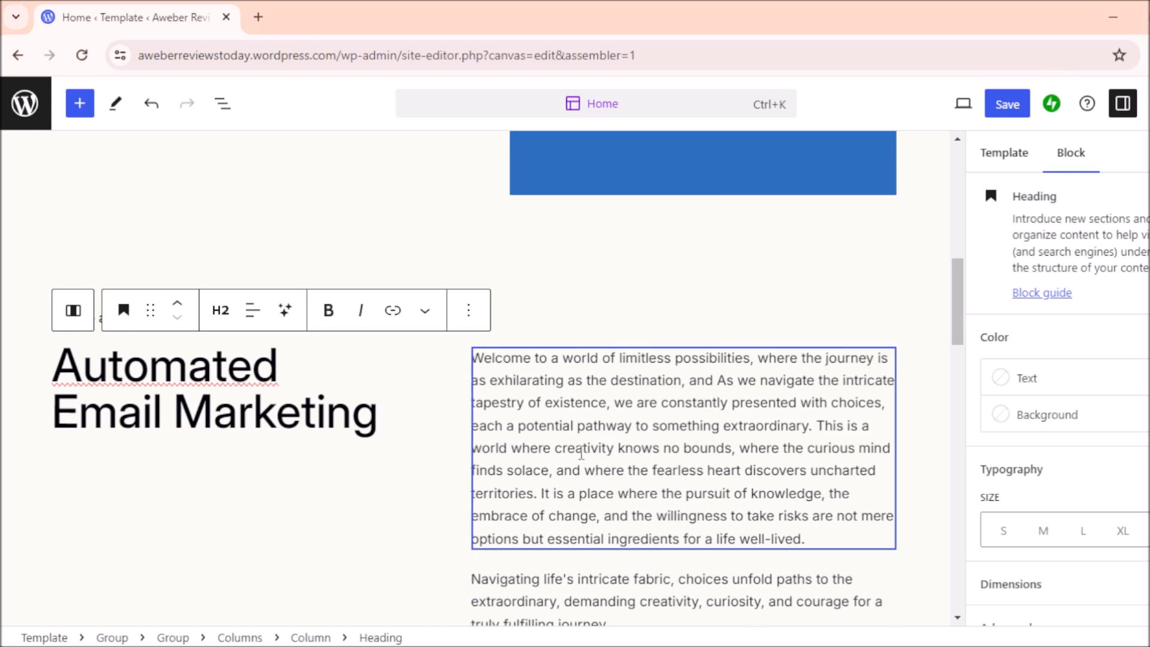
Step: Replace the first placeholder paragraph with the pasted AWeber introduction text
{"action": "left_click", "coordinate": [521, 382]}
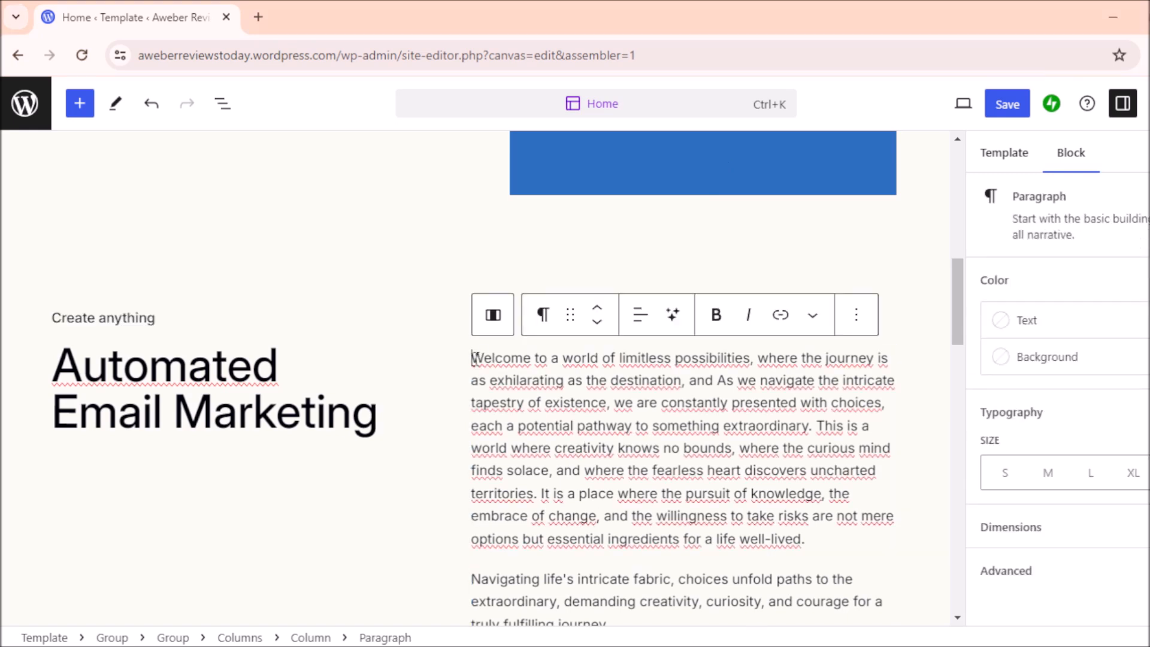
{"action": "left_click_drag", "start_coordinate": [474, 358], "coordinate": [841, 532]}
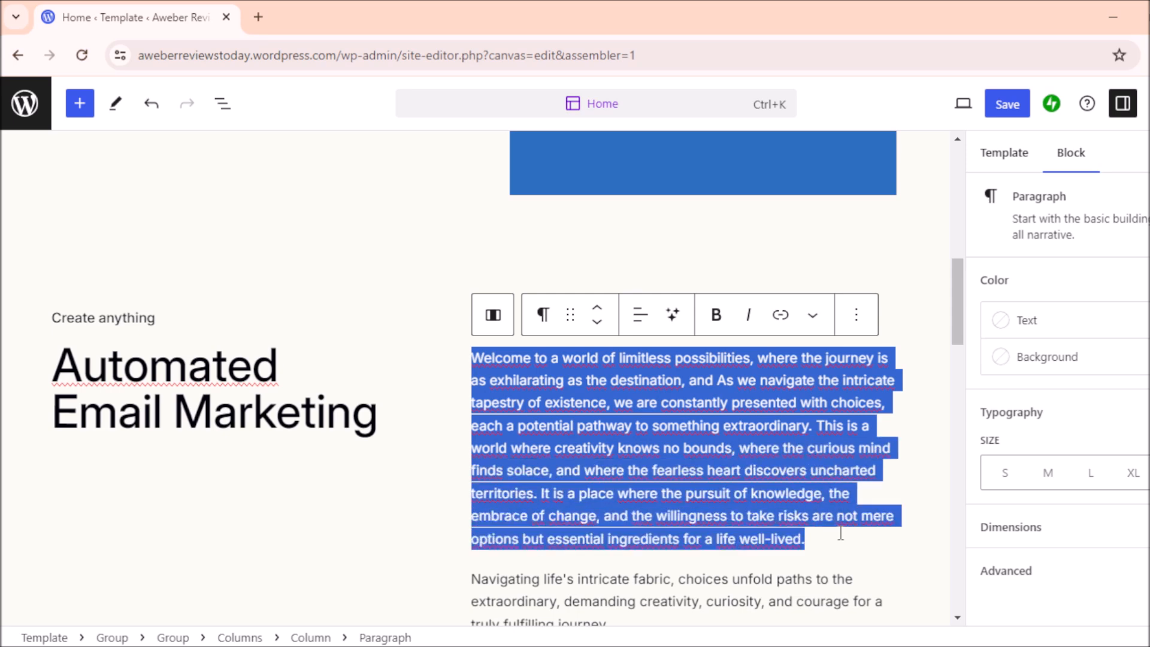
{"action": "key", "text": "BackSpace"}
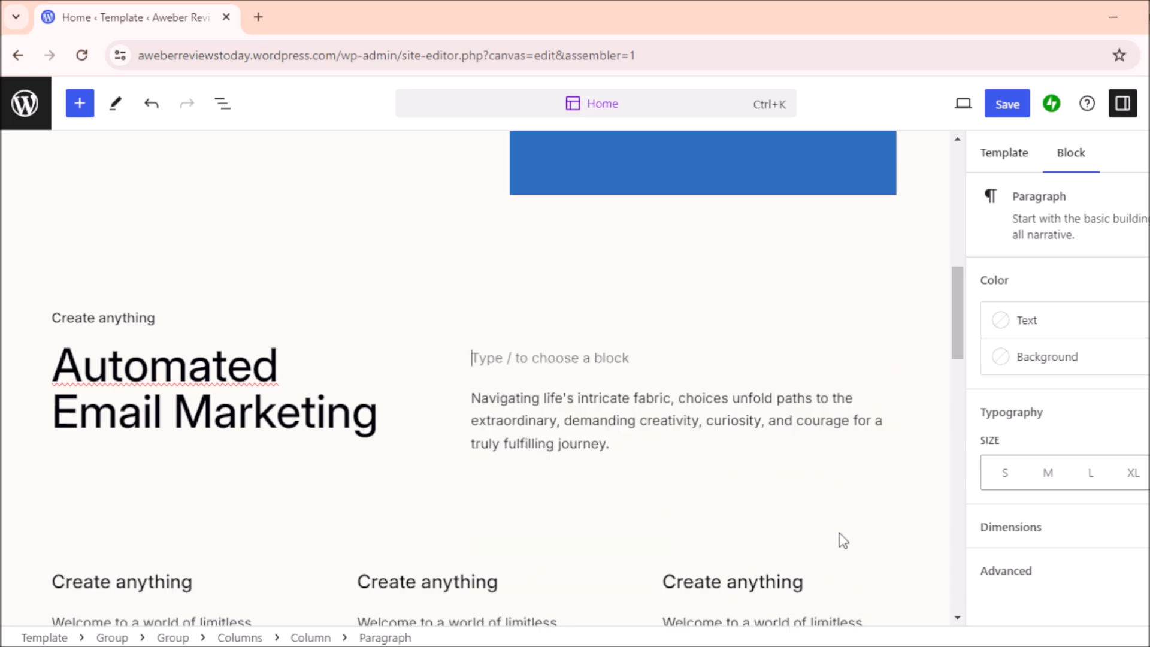
{"action": "type", "text": "In the crowded field of email marketing solutions, AWeber has distinguished itself as a reliable and feature-rich platform that caters to businesses of all sizes. Since its inception in 1998, AWeber has been at the forefront of email marketing innovation, helping entrepreneurs, small businesses, and large enterprises alike to build and nurture their audience. In this blog post, we will review AWeber's key features, usability, pricing, and overall effectiveness in enhancing your email marketing efforts."}
{"action": "left_click", "coordinate": [651, 485]}
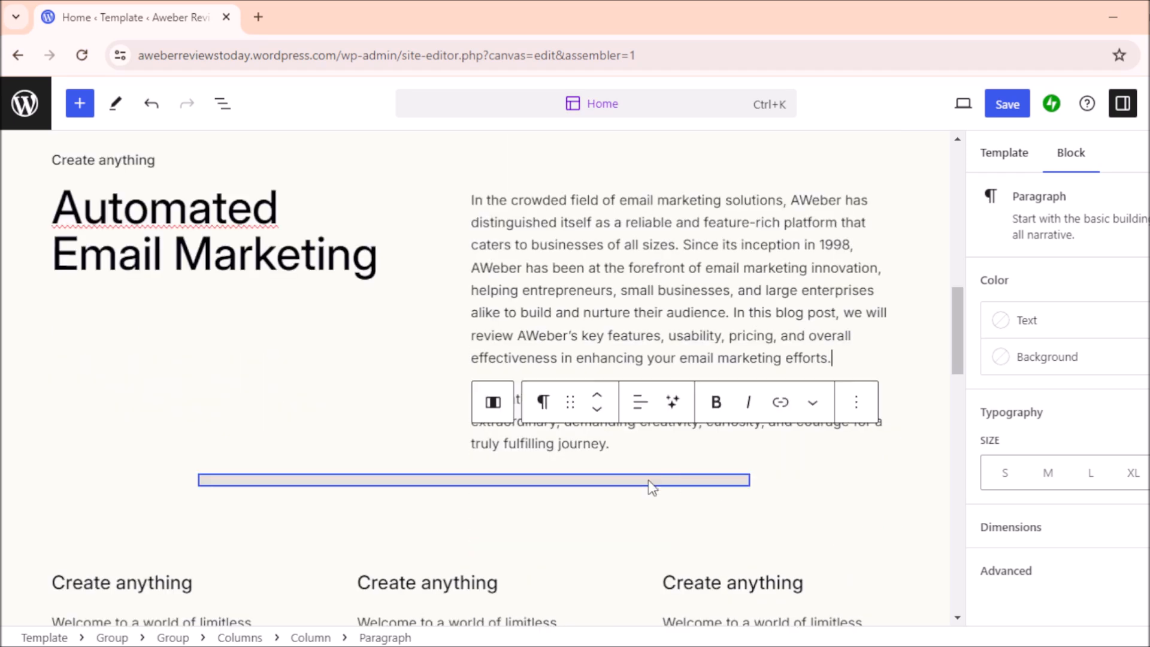
{"action": "left_click", "coordinate": [620, 445]}
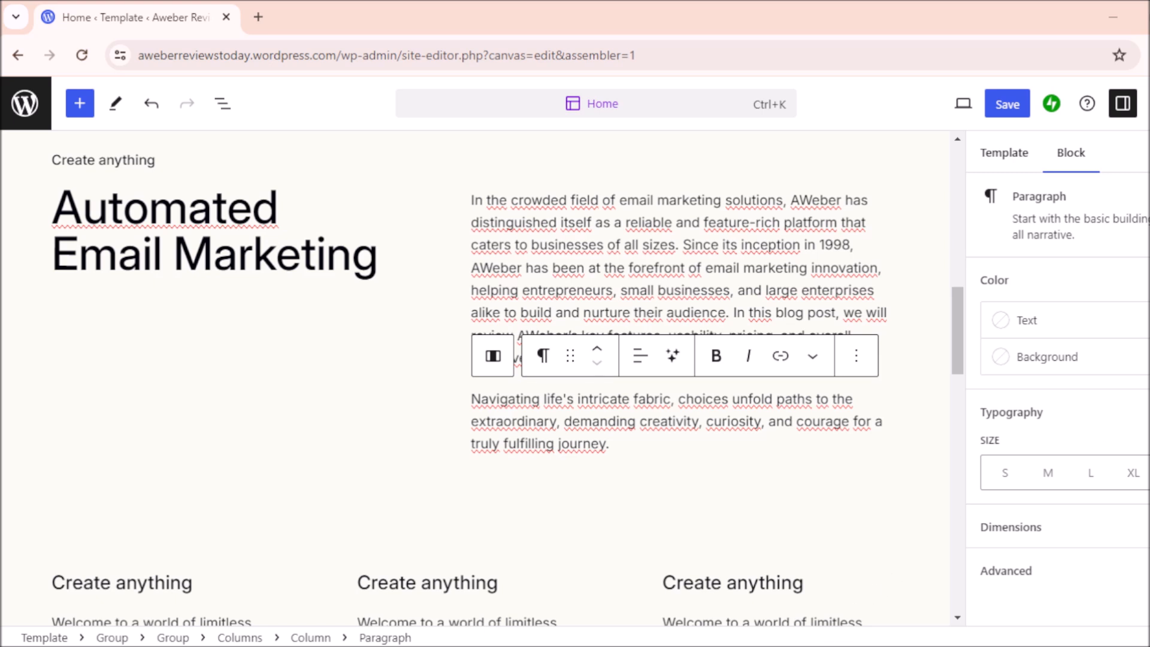
Step: Move the intro's second half, from 'AWeber has been' onward, into the Navigating paragraph's place
{"action": "left_click", "coordinate": [614, 290]}
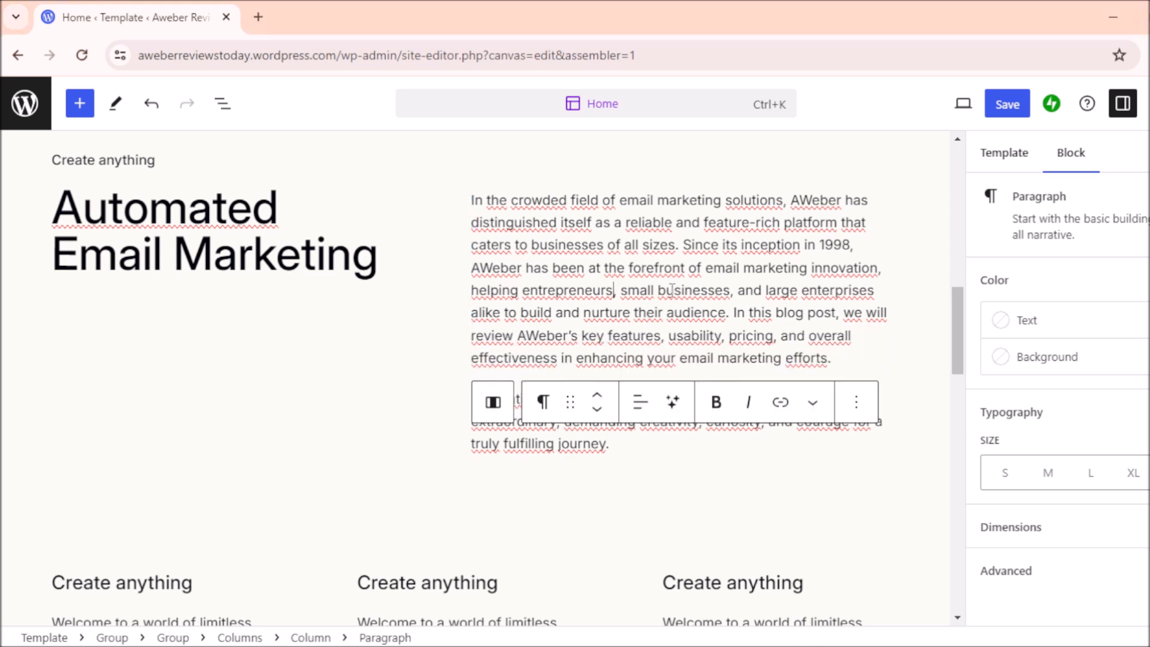
{"action": "left_click_drag", "start_coordinate": [735, 293], "coordinate": [845, 358]}
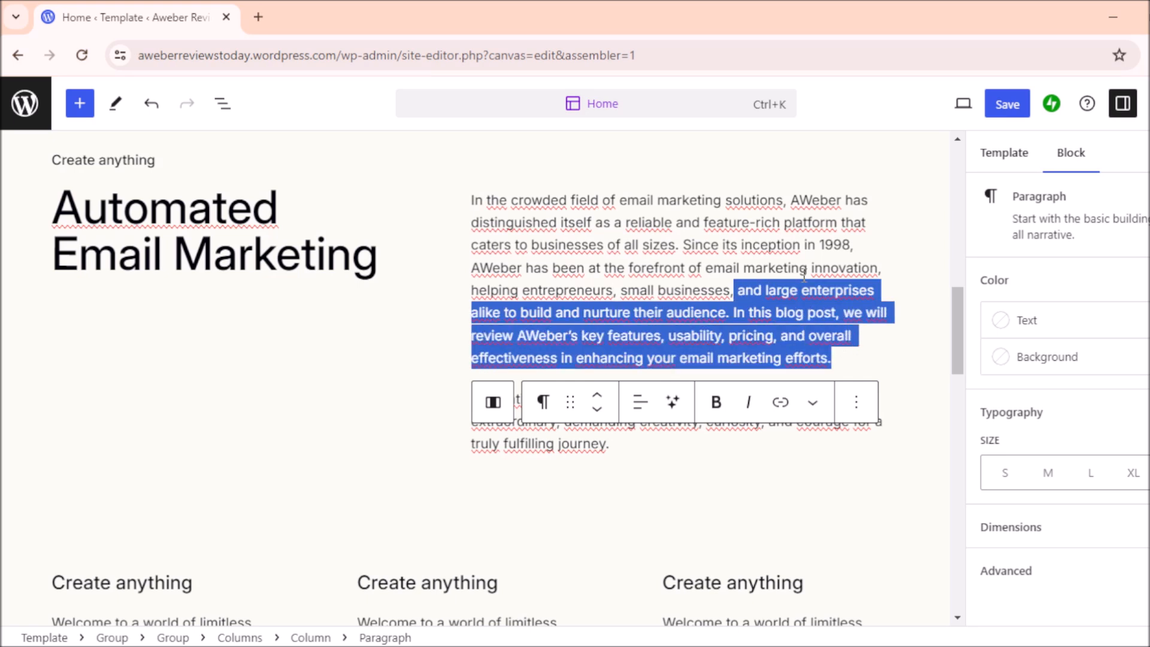
{"action": "left_click", "coordinate": [614, 252]}
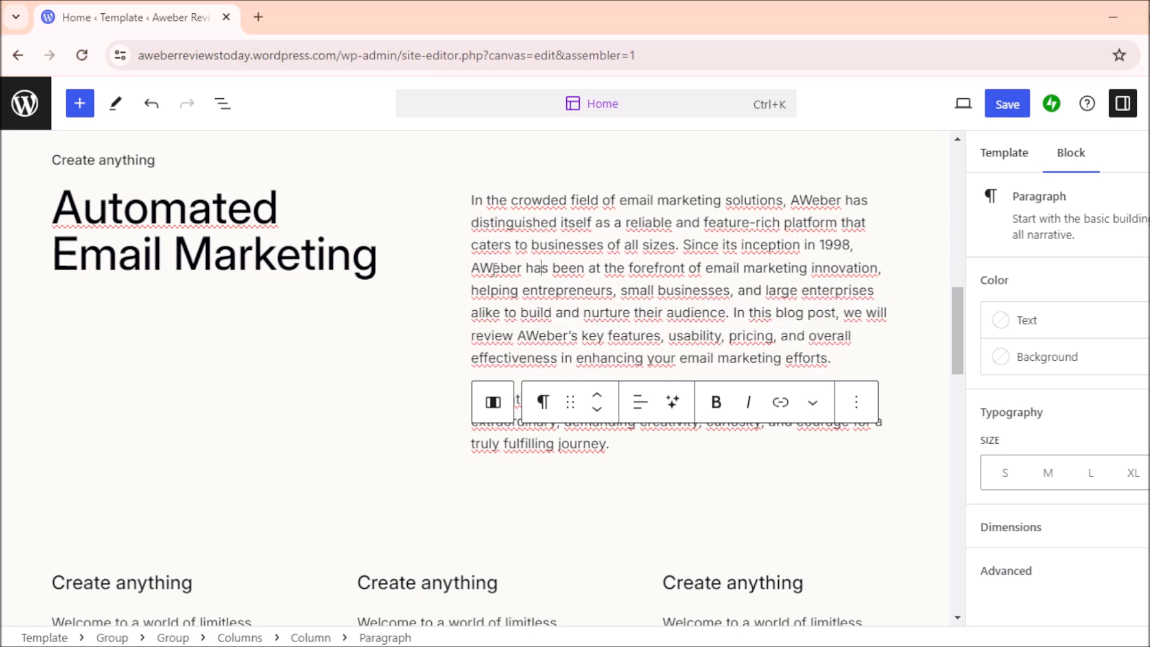
{"action": "left_click_drag", "start_coordinate": [471, 269], "coordinate": [845, 355]}
{"action": "key", "text": "ctrl+c"}
{"action": "key", "text": "BackSpace"}
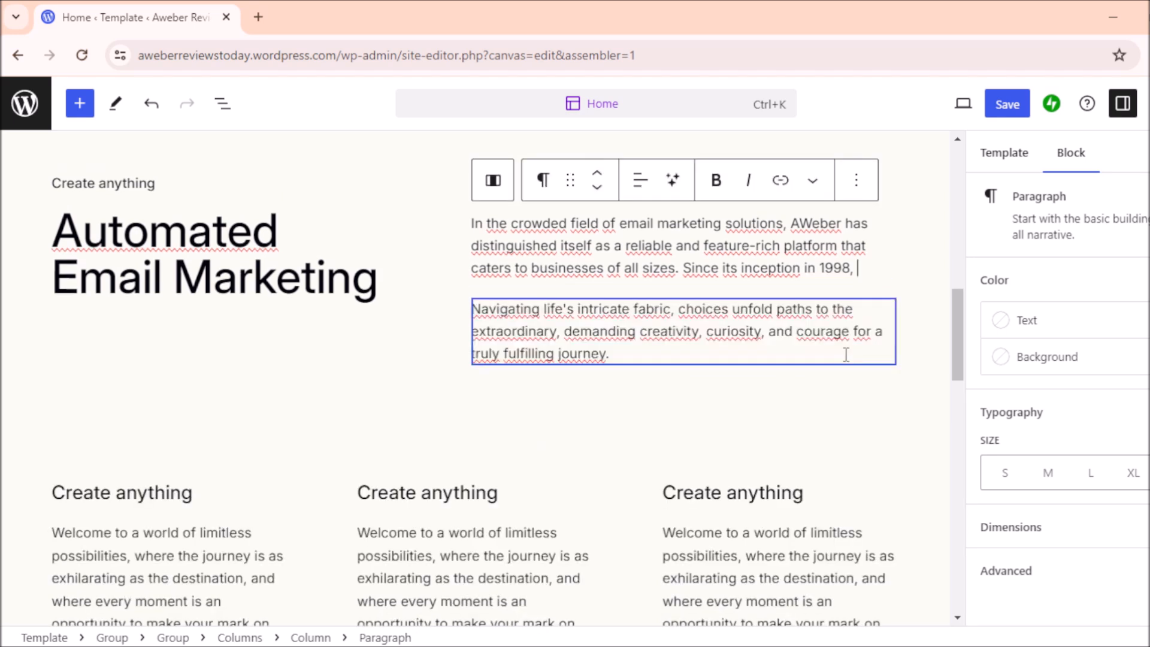
{"action": "left_click", "coordinate": [620, 353]}
{"action": "left_click_drag", "start_coordinate": [623, 355], "coordinate": [473, 312]}
{"action": "key", "text": "BackSpace"}
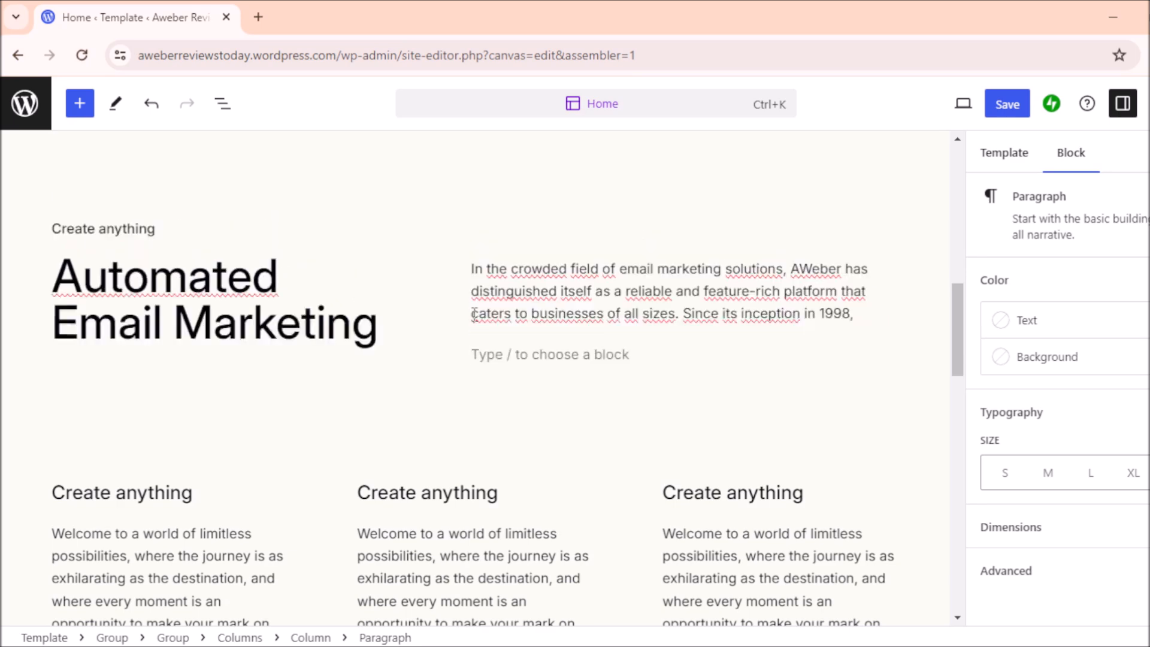
{"action": "key", "text": "ctrl+v"}
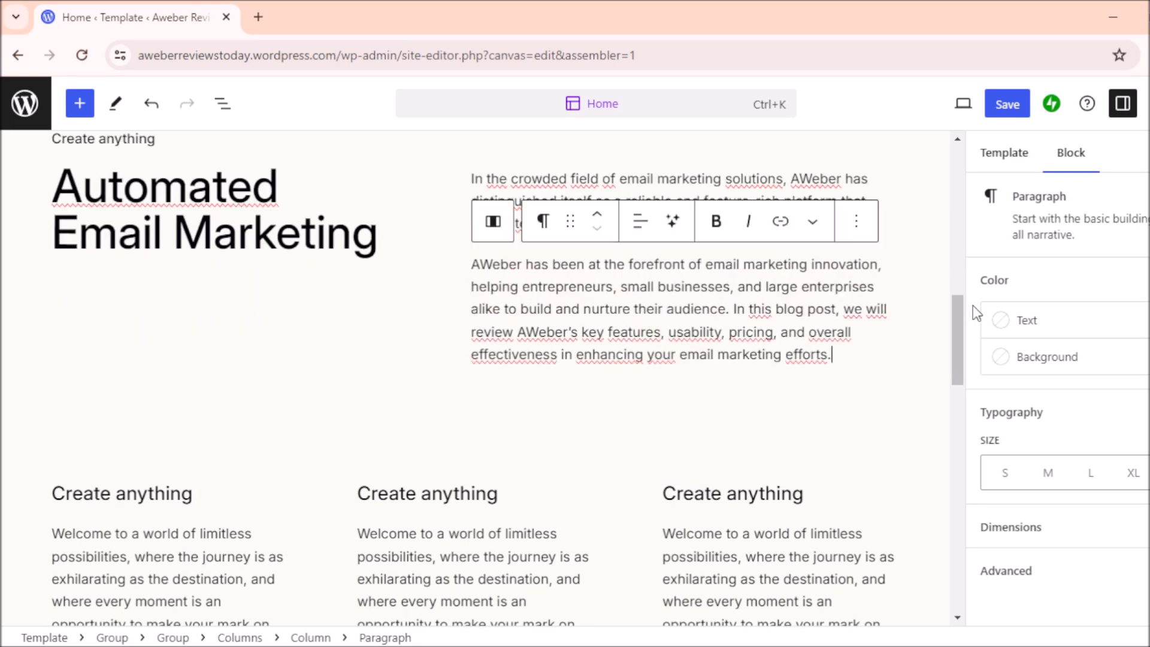
{"action": "left_click_drag", "start_coordinate": [960, 315], "coordinate": [960, 296]}
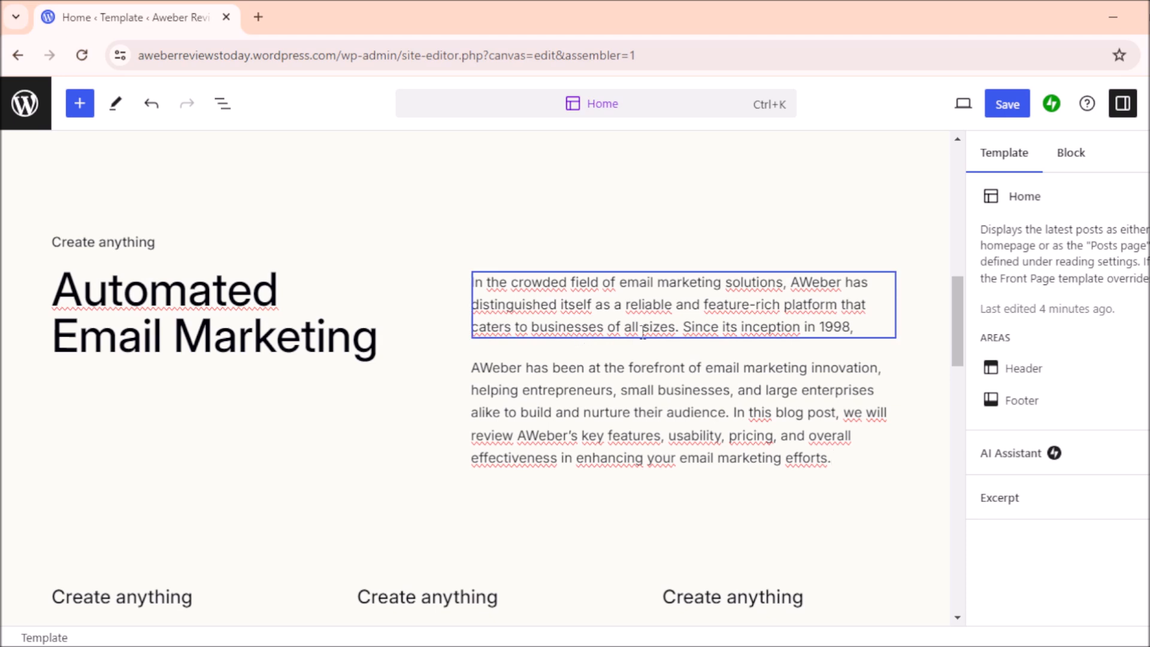
{"action": "left_click", "coordinate": [530, 405]}
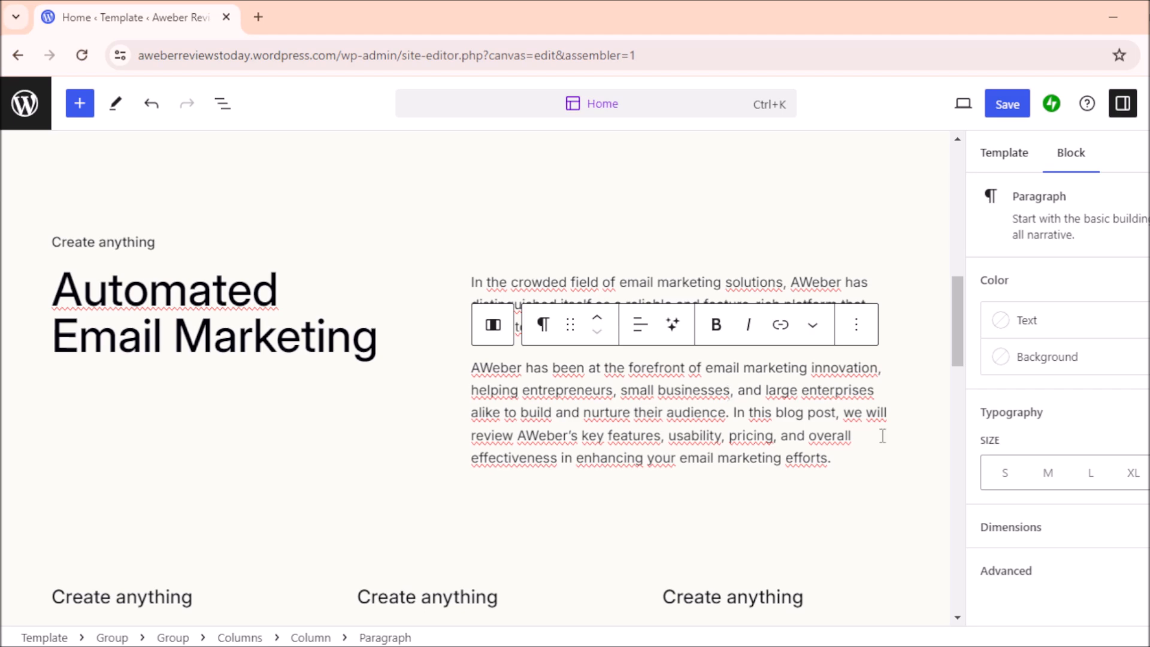
{"action": "mouse_move", "coordinate": [957, 308]}
{"action": "left_mouse_down"}
{"action": "mouse_move", "coordinate": [964, 176]}
{"action": "mouse_move", "coordinate": [960, 313]}
{"action": "left_mouse_up"}
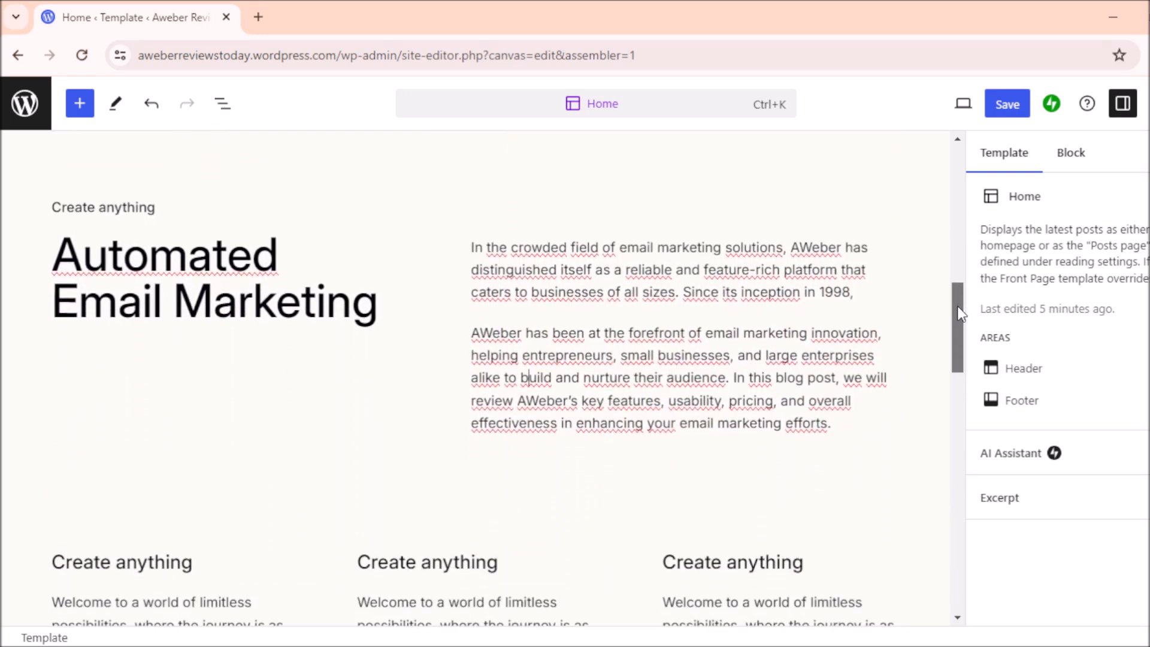
{"action": "left_click", "coordinate": [517, 337]}
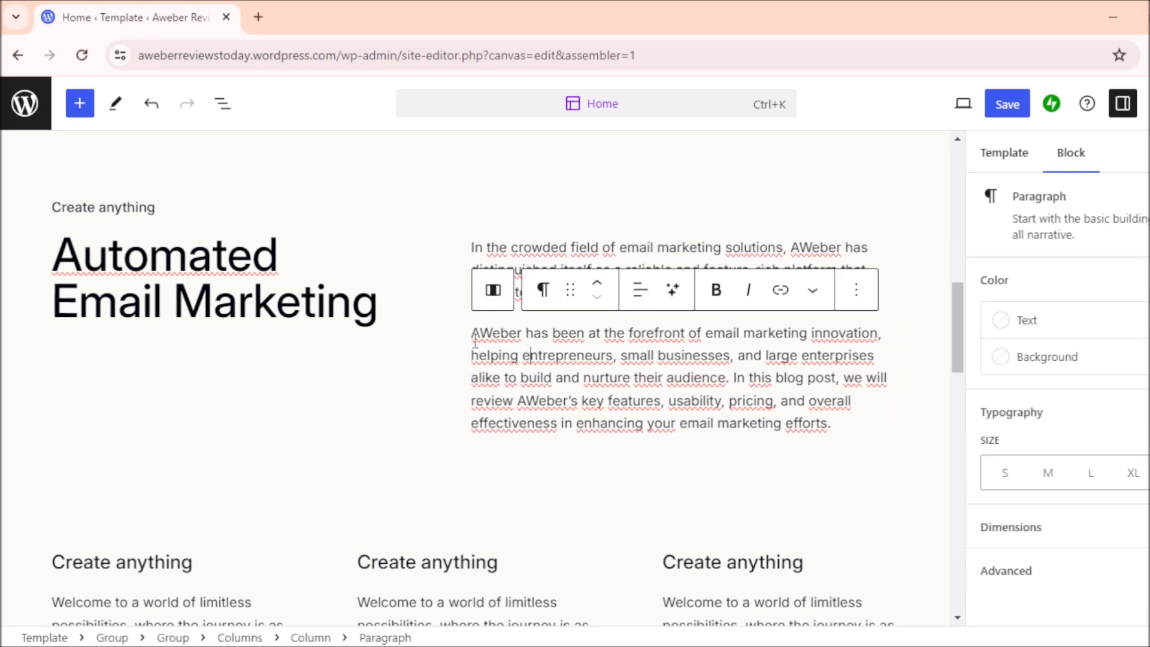
{"action": "left_click_drag", "start_coordinate": [471, 334], "coordinate": [524, 333]}
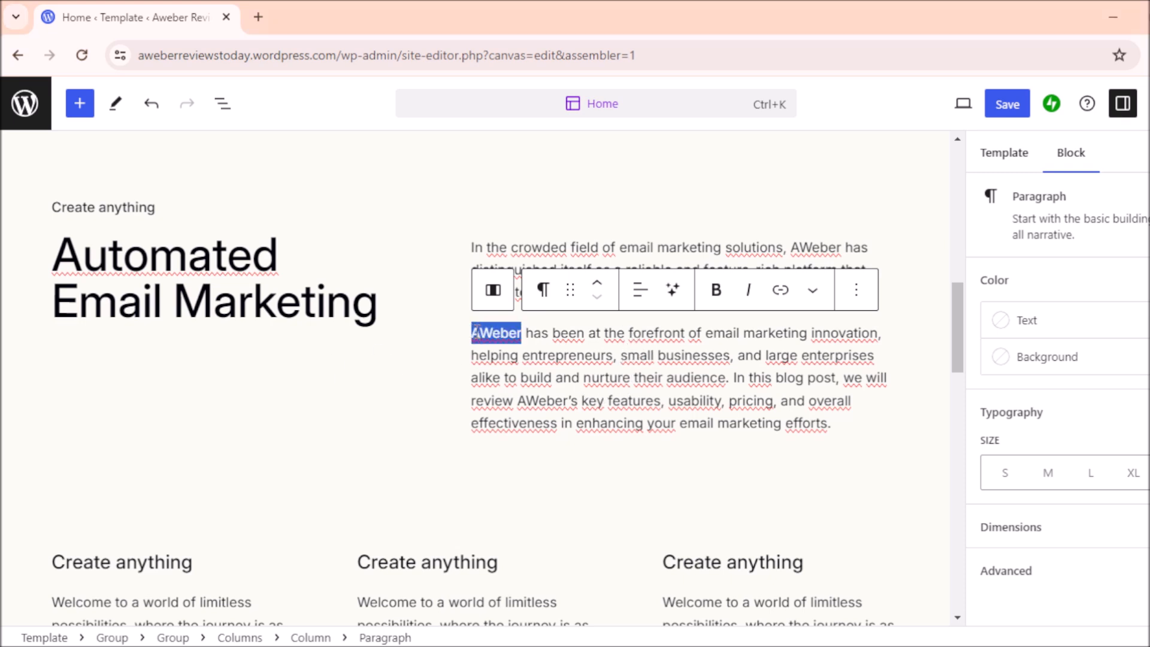
Step: Link the word AWeber in the second intro paragraph to the pasted aweber.com address
{"action": "left_click", "coordinate": [780, 291]}
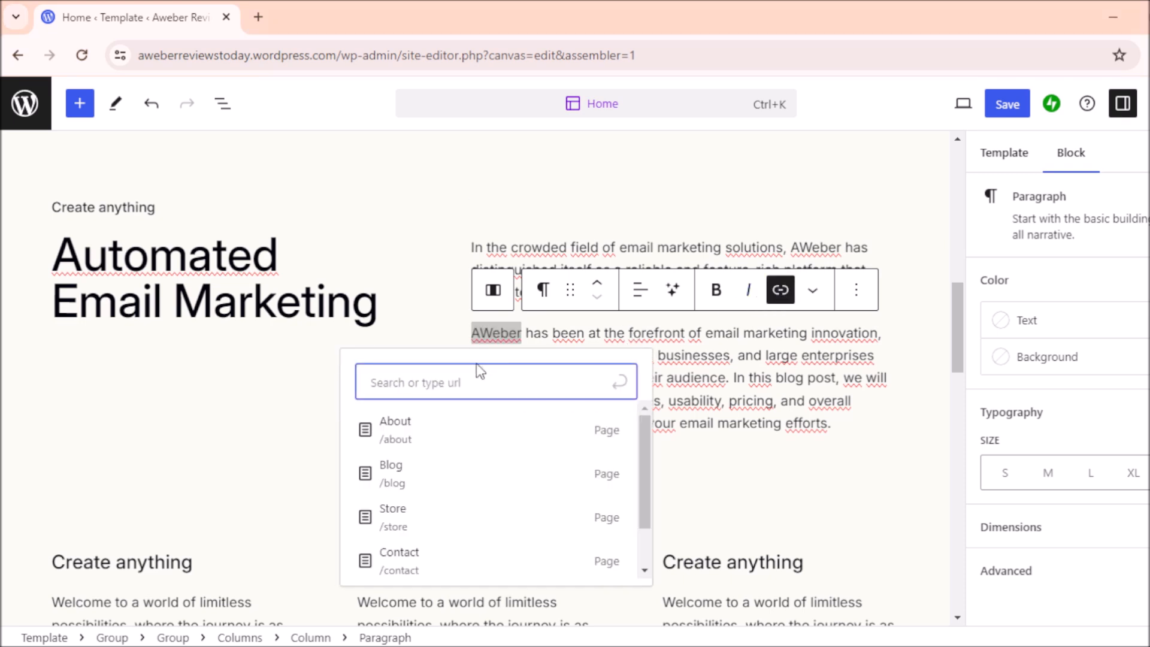
{"action": "type", "text": "https://www.aweber.com/easy-email.htm?id=538282"}
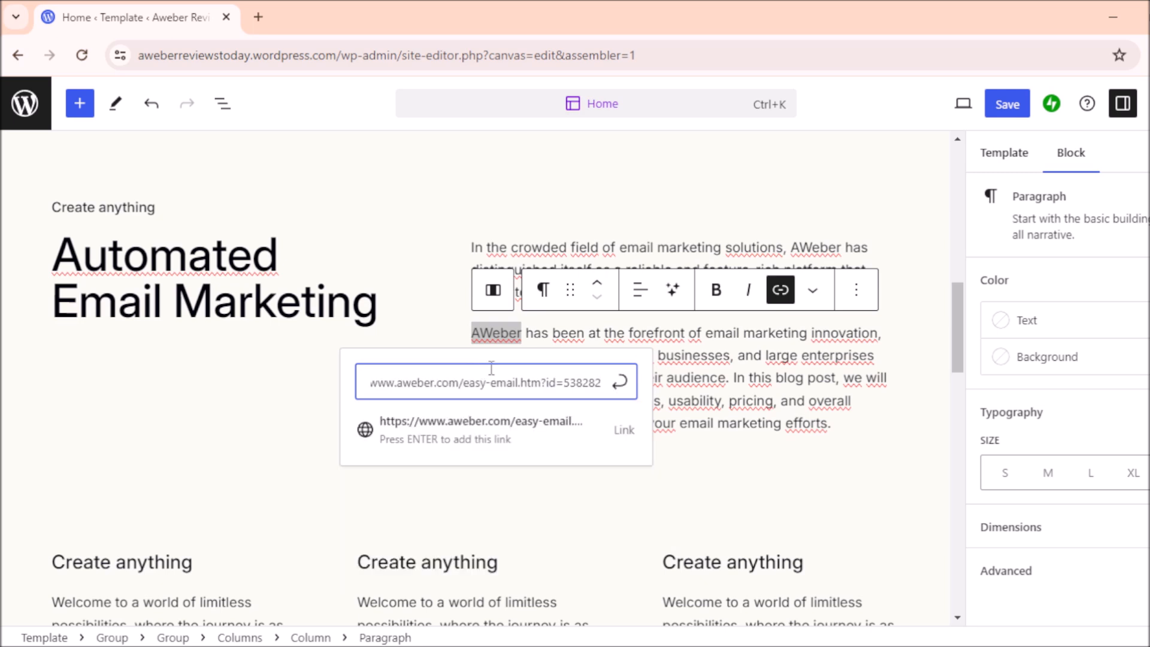
{"action": "left_click", "coordinate": [620, 382]}
{"action": "left_click", "coordinate": [808, 398]}
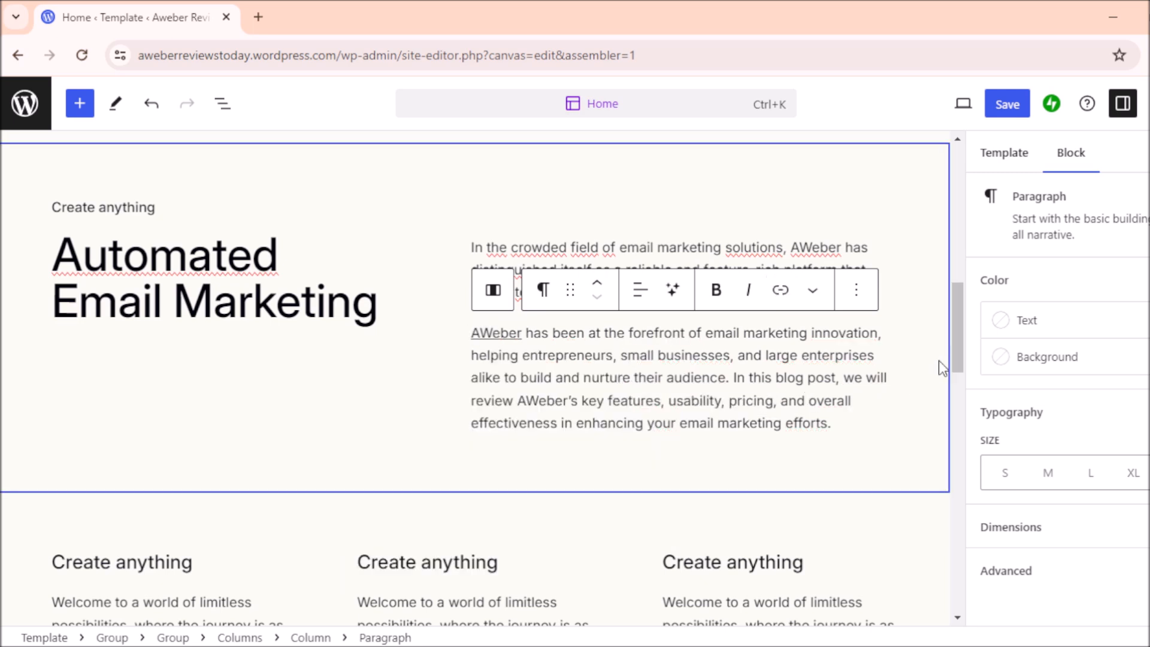
{"action": "left_click_drag", "start_coordinate": [961, 315], "coordinate": [963, 325]}
{"action": "scroll", "coordinate": [961, 326], "scroll_direction": "down", "scroll_amount": 2}
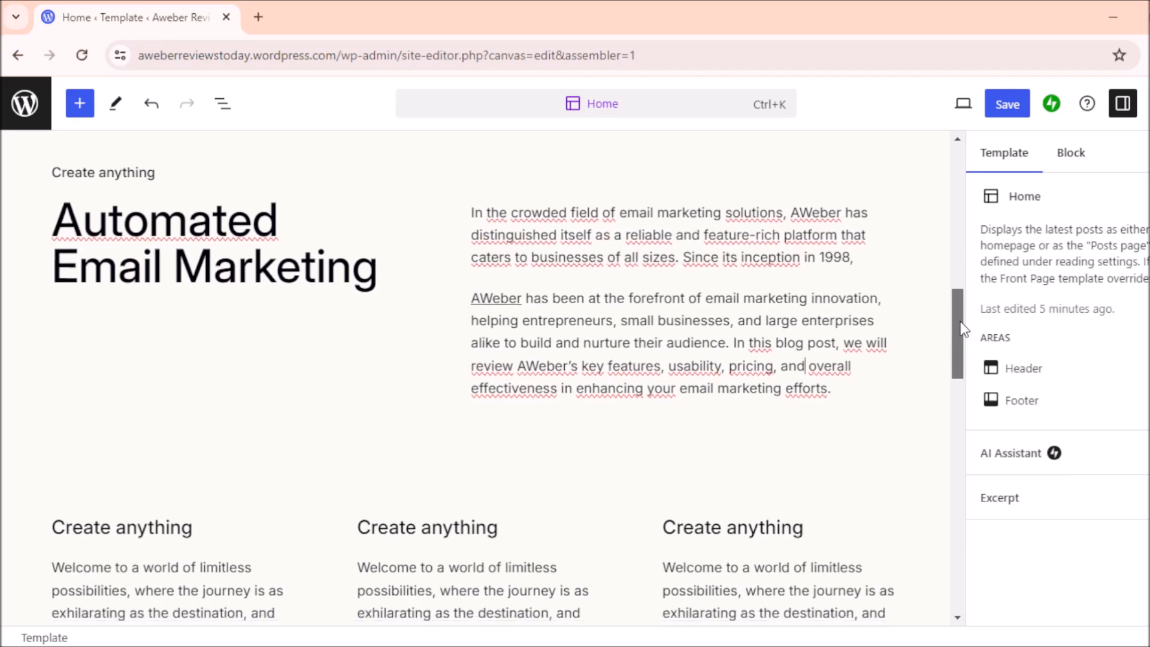
{"action": "left_click_drag", "start_coordinate": [960, 325], "coordinate": [961, 230]}
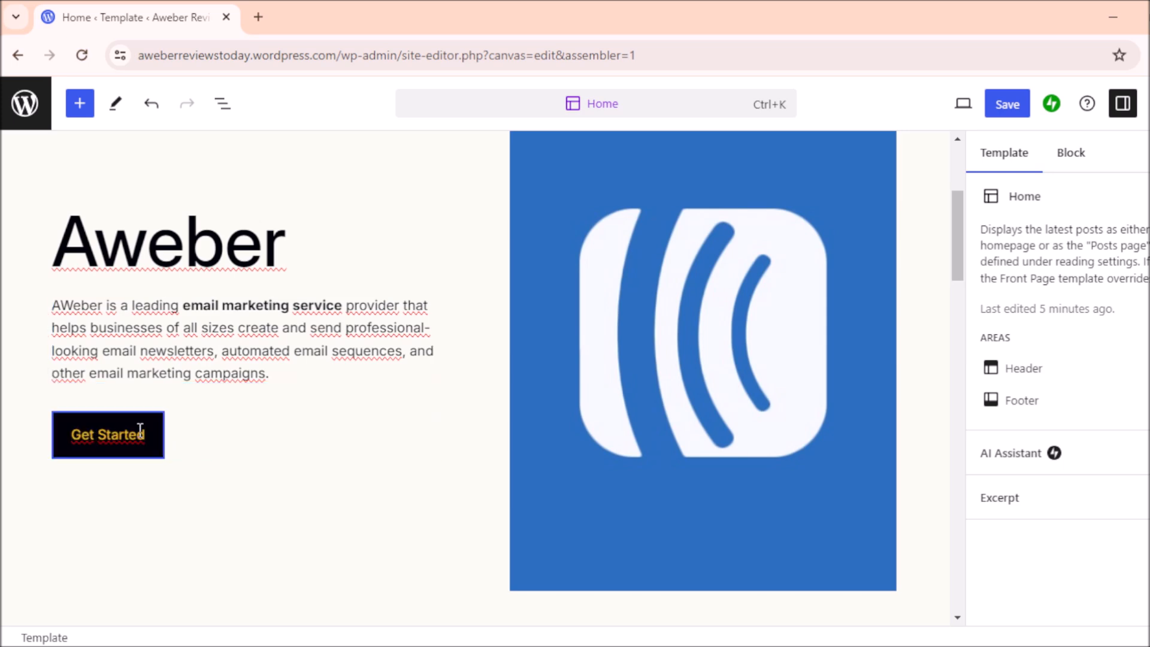
{"action": "left_click_drag", "start_coordinate": [954, 219], "coordinate": [947, 290]}
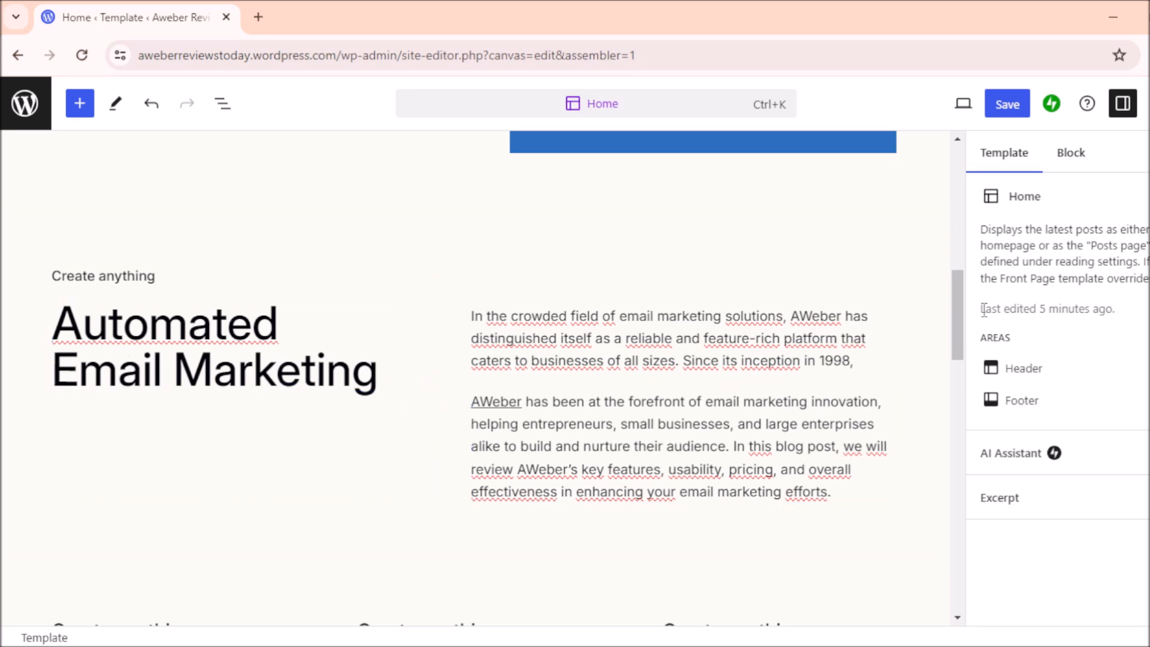
{"action": "left_click_drag", "start_coordinate": [959, 293], "coordinate": [954, 345]}
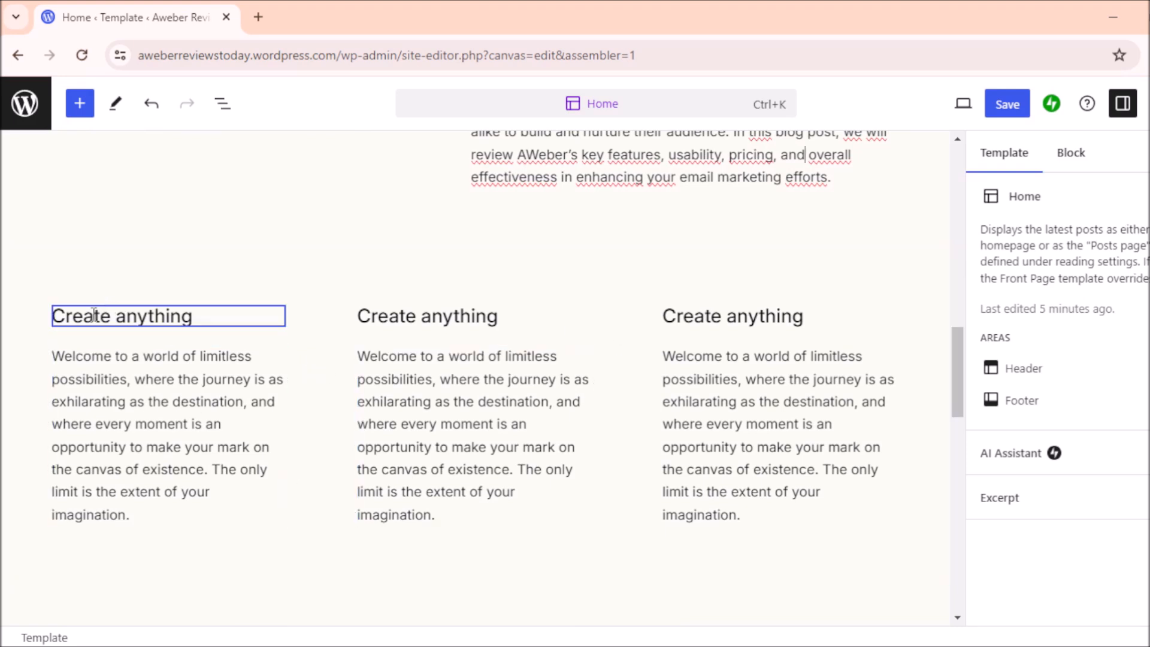
Step: Retitle the first column's 'Create anything' heading to 'Aweber for Small Companies'
{"action": "left_click", "coordinate": [233, 309]}
{"action": "left_click_drag", "start_coordinate": [206, 314], "coordinate": [58, 319]}
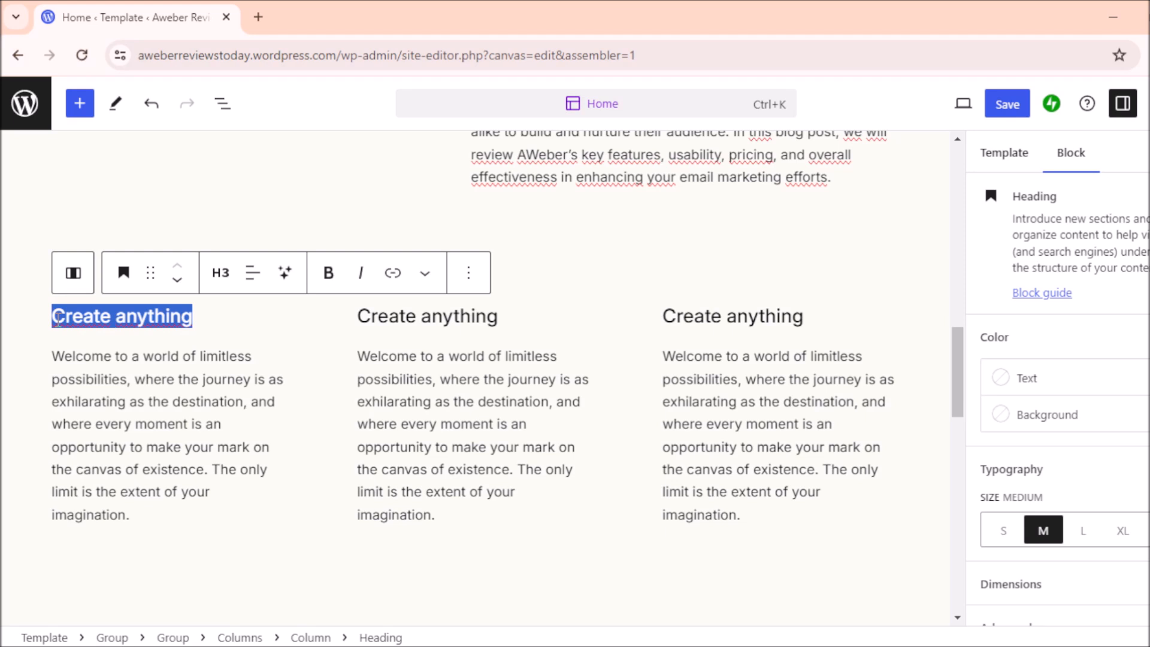
{"action": "type", "text": "Aweber for Sam"}
{"action": "key", "text": "BackSpace"}
{"action": "key", "text": "BackSpace"}
{"action": "type", "text": "mall COn"}
{"action": "key", "text": "BackSpace"}
{"action": "key", "text": "BackSpace"}
{"action": "type", "text": "ompanies"}
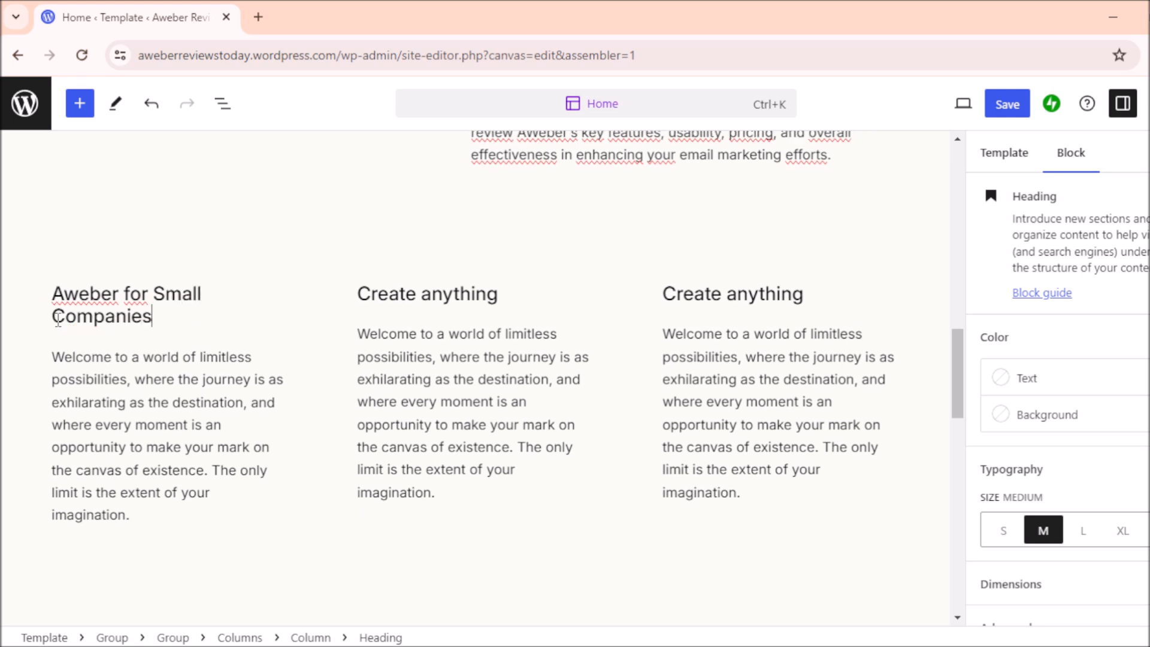
{"action": "key", "text": "BackSpace"}
{"action": "type", "text": "s"}
Step: Retitle the second column's heading to 'Integrated Tools'
{"action": "left_click_drag", "start_coordinate": [532, 293], "coordinate": [363, 294]}
{"action": "type", "text": "Integrated Tools"}
{"action": "left_click", "coordinate": [771, 382]}
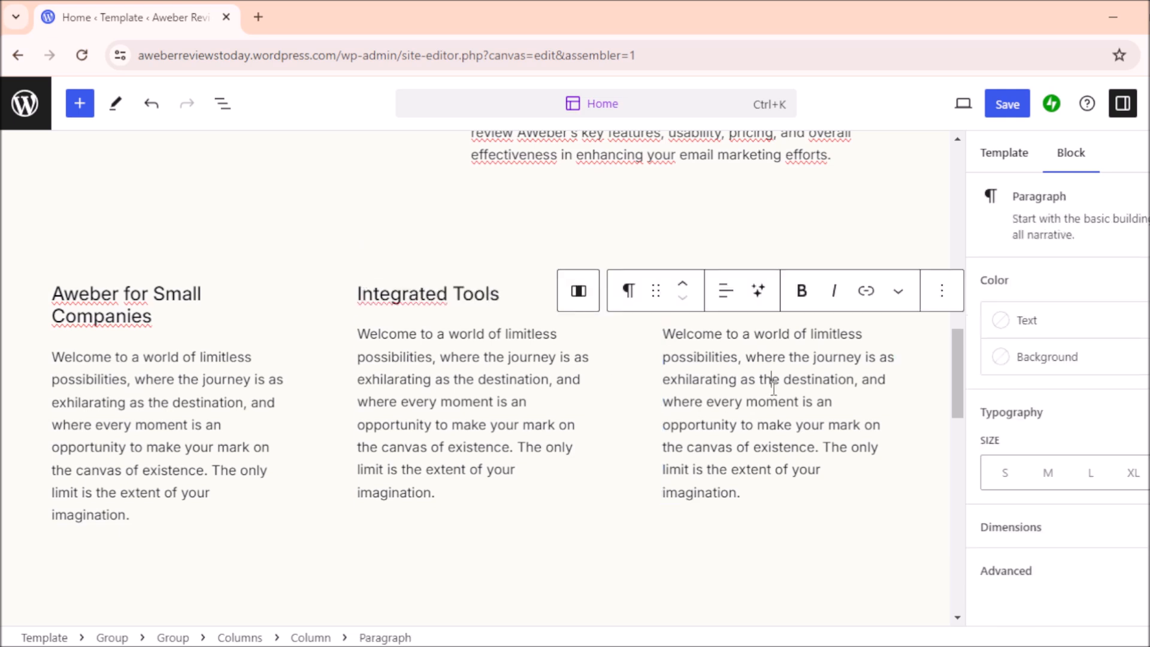
{"action": "left_click_drag", "start_coordinate": [959, 379], "coordinate": [955, 442]}
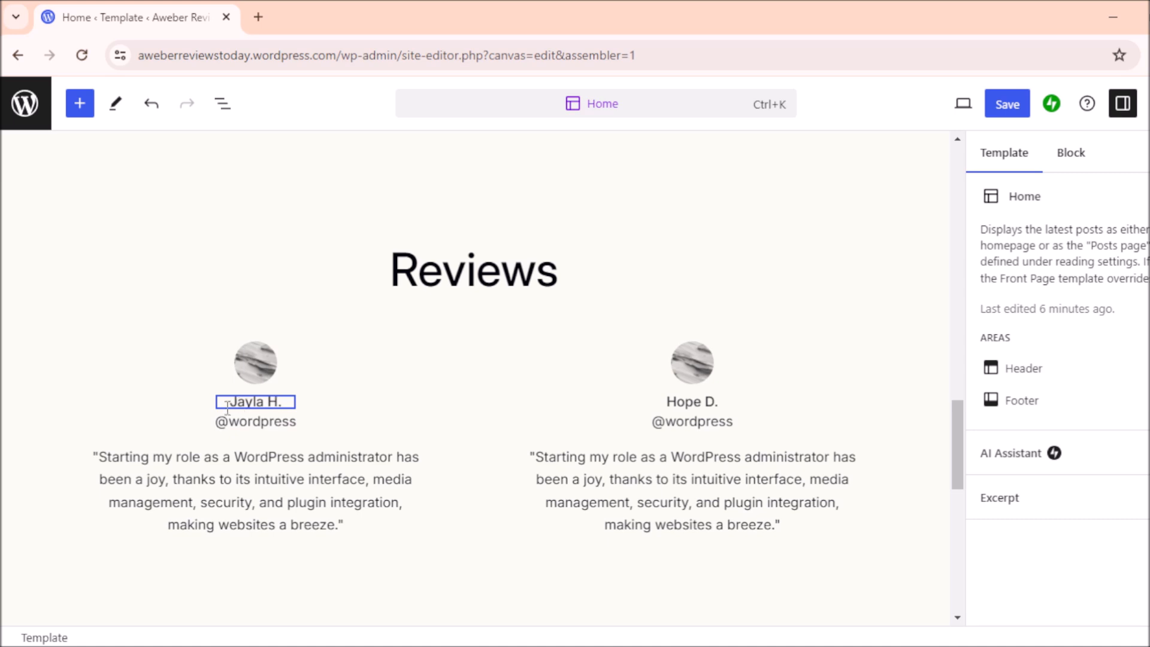
Step: Erase the first reviewer's name heading and type the new reviewer's full name, fixing the surname typo
{"action": "left_click", "coordinate": [281, 403]}
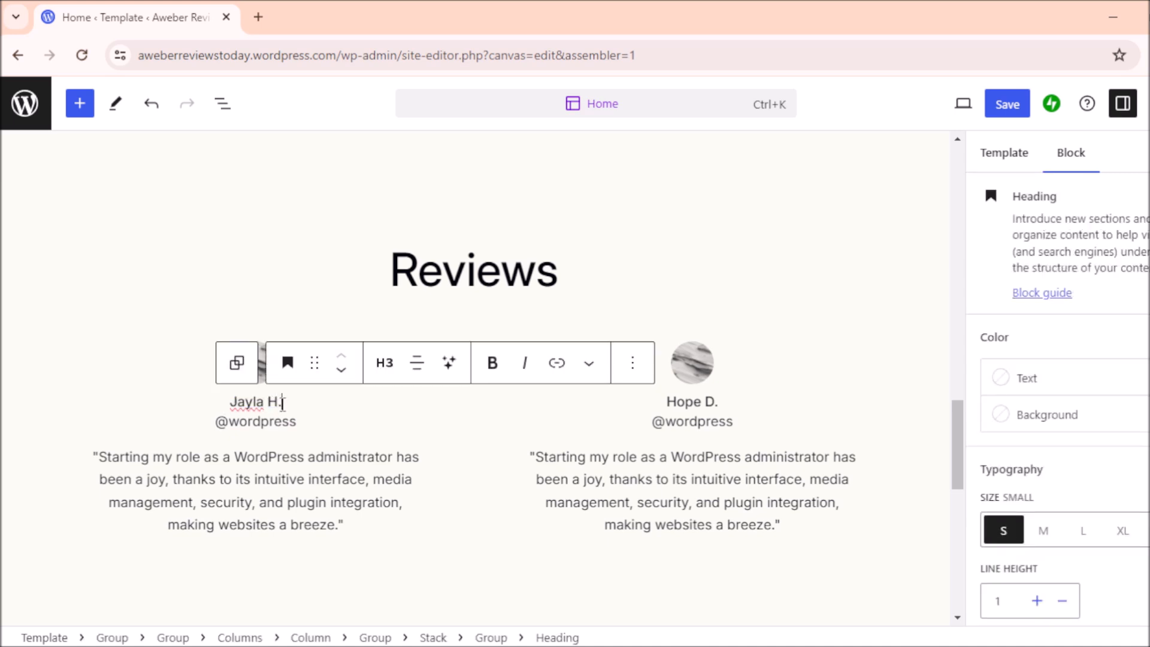
{"action": "key", "text": "BackSpace"}
{"action": "key", "text": "BackSpace"}
{"action": "key", "text": "BackSpace"}
{"action": "key", "text": "BackSpace"}
{"action": "key", "text": "BackSpace"}
{"action": "key", "text": "BackSpace"}
{"action": "key", "text": "BackSpace"}
{"action": "key", "text": "BackSpace"}
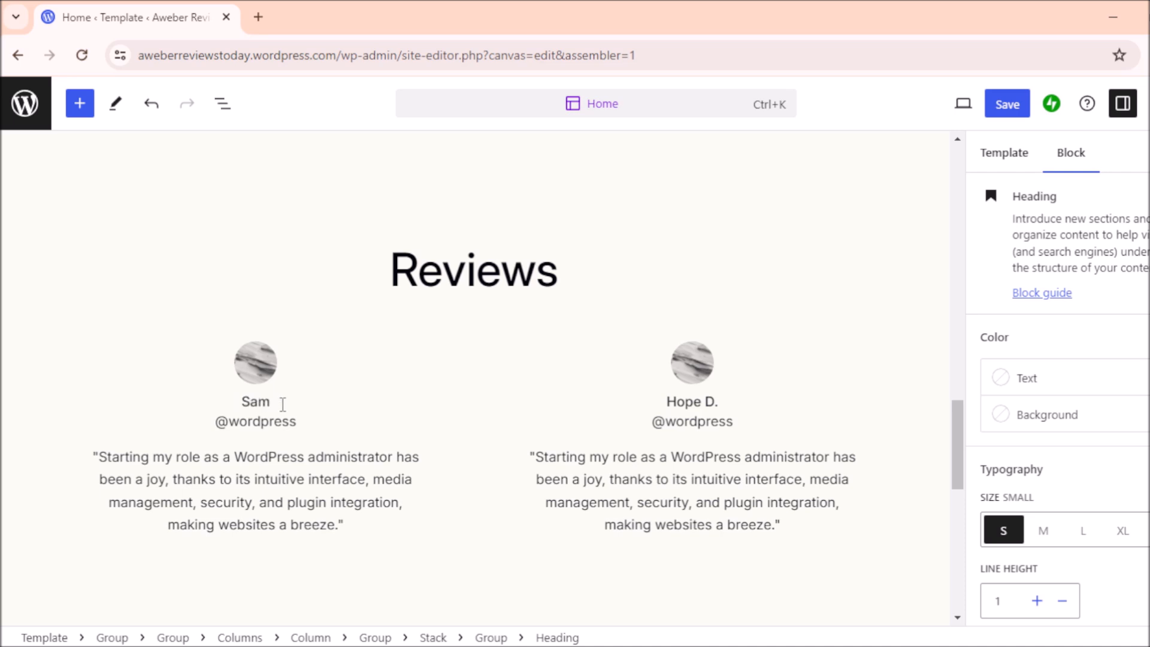
{"action": "key", "text": "BackSpace"}
{"action": "key", "text": "BackSpace"}
{"action": "key", "text": "BackSpace"}
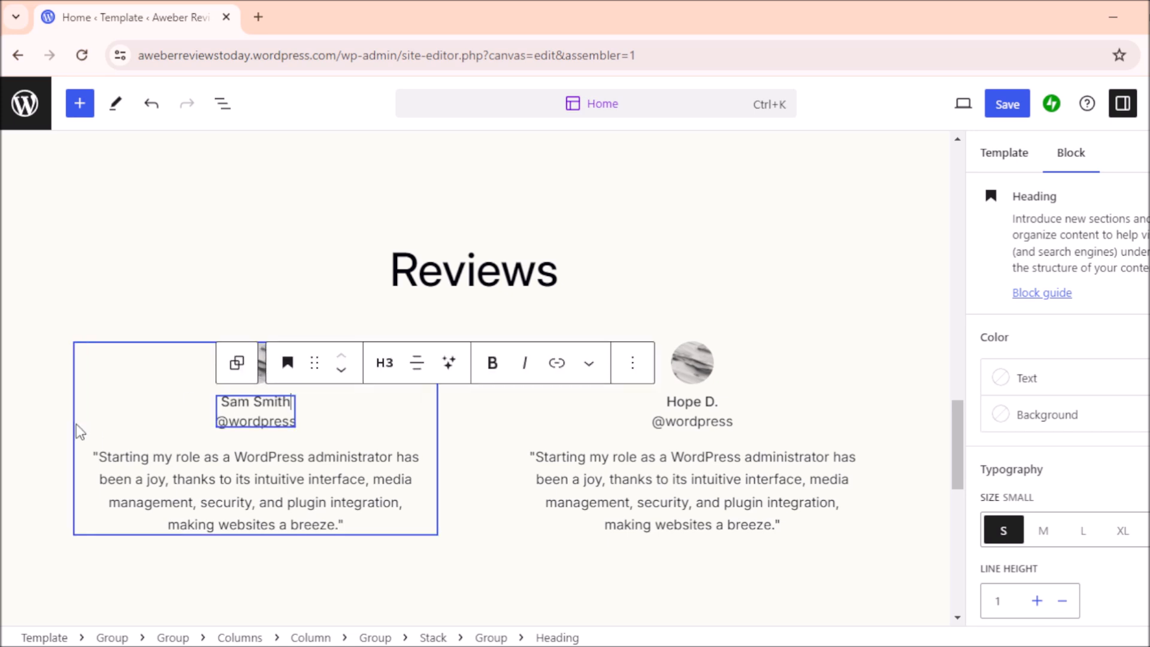
{"action": "left_click", "coordinate": [9, 449]}
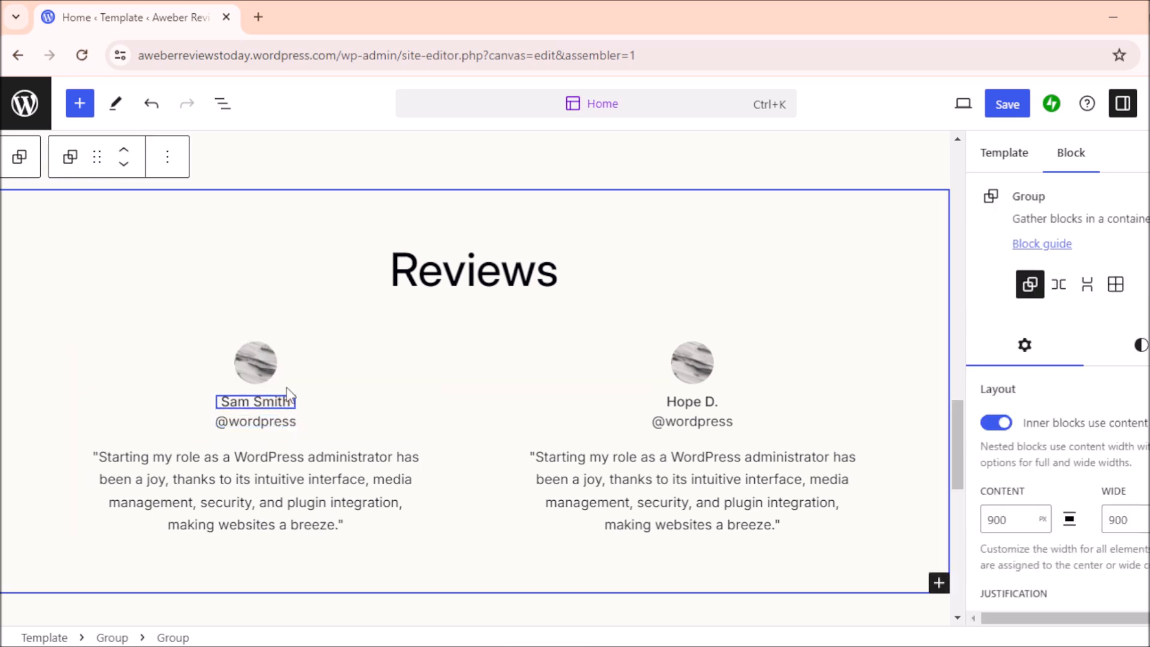
Step: Upload a portrait photo to replace the first reviewer's grey placeholder avatar
{"action": "left_click", "coordinate": [256, 363]}
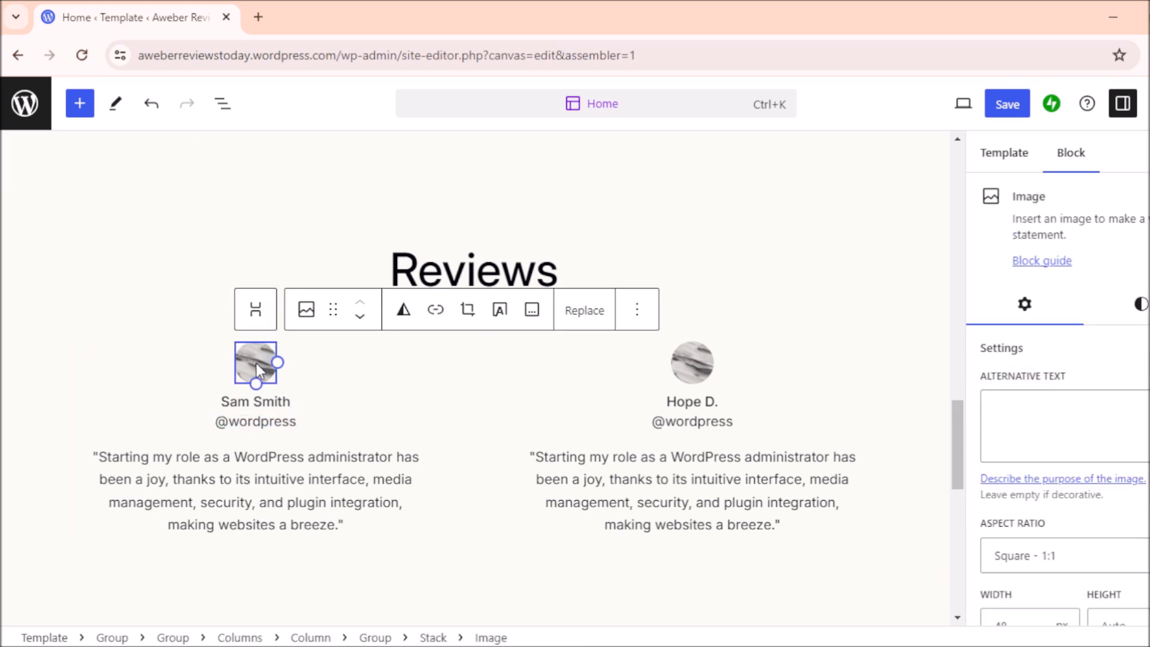
{"action": "left_click", "coordinate": [585, 310]}
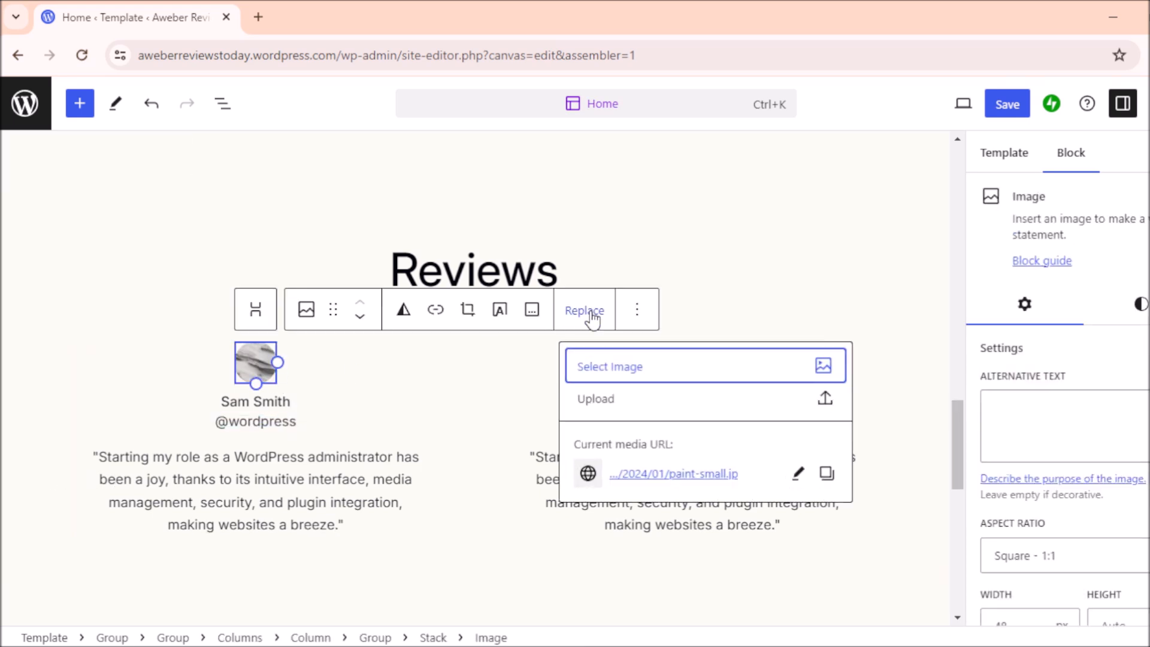
{"action": "left_click", "coordinate": [824, 400]}
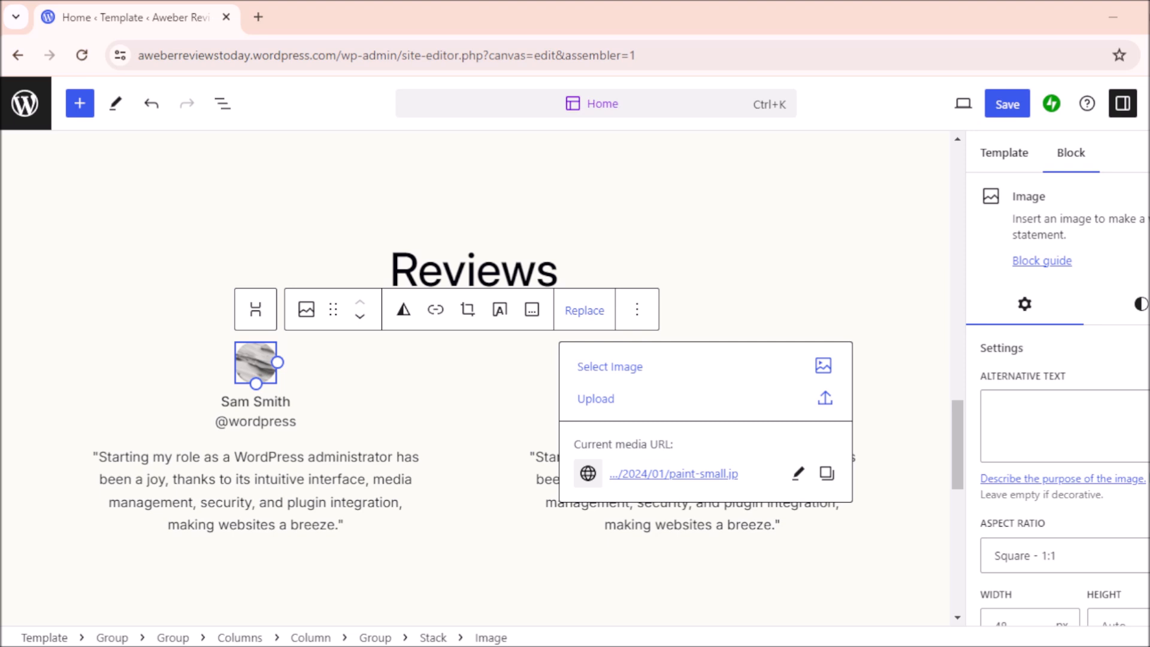
{"action": "left_click", "coordinate": [948, 566]}
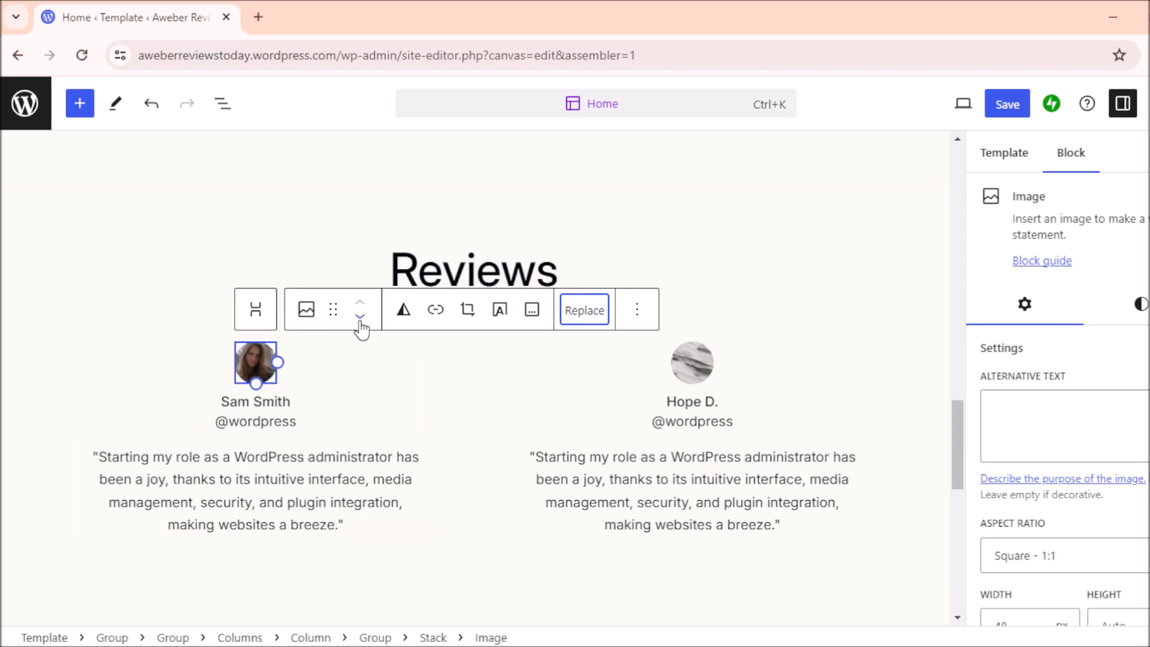
{"action": "left_click", "coordinate": [376, 525]}
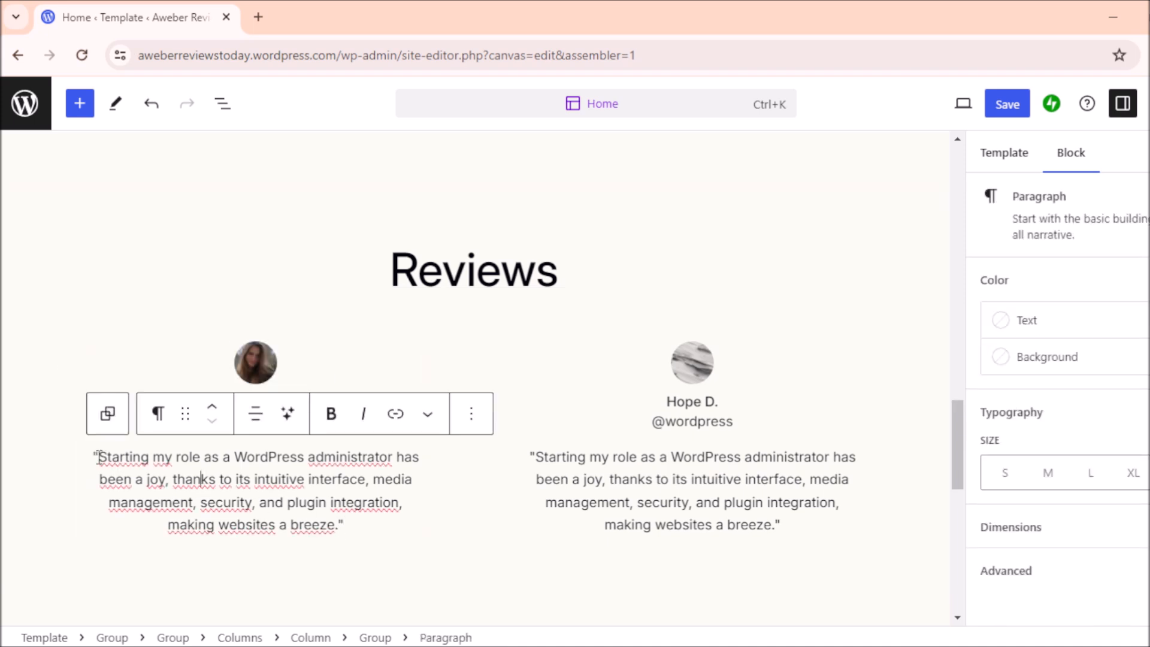
Step: Rewrite the first review quote as 'I love Aweber because is a user friendly email marketing tool.'
{"action": "left_click", "coordinate": [467, 270]}
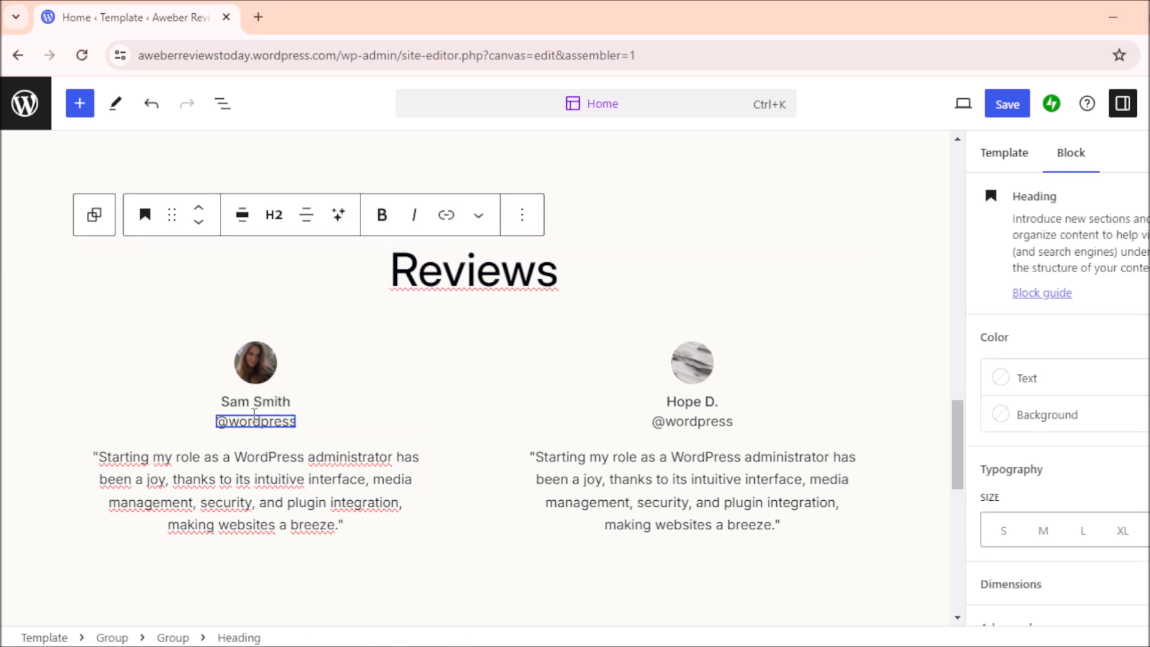
{"action": "left_click_drag", "start_coordinate": [348, 524], "coordinate": [101, 462]}
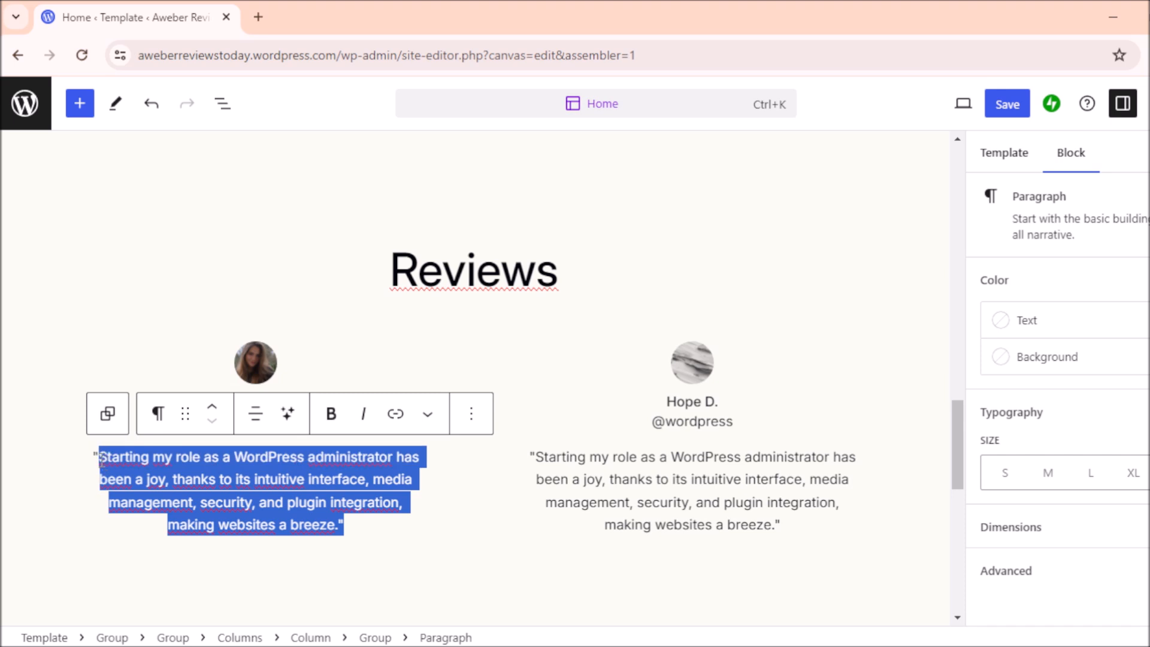
{"action": "key", "text": "BackSpace"}
{"action": "key", "text": "BackSpace"}
{"action": "type", "text": "I"}
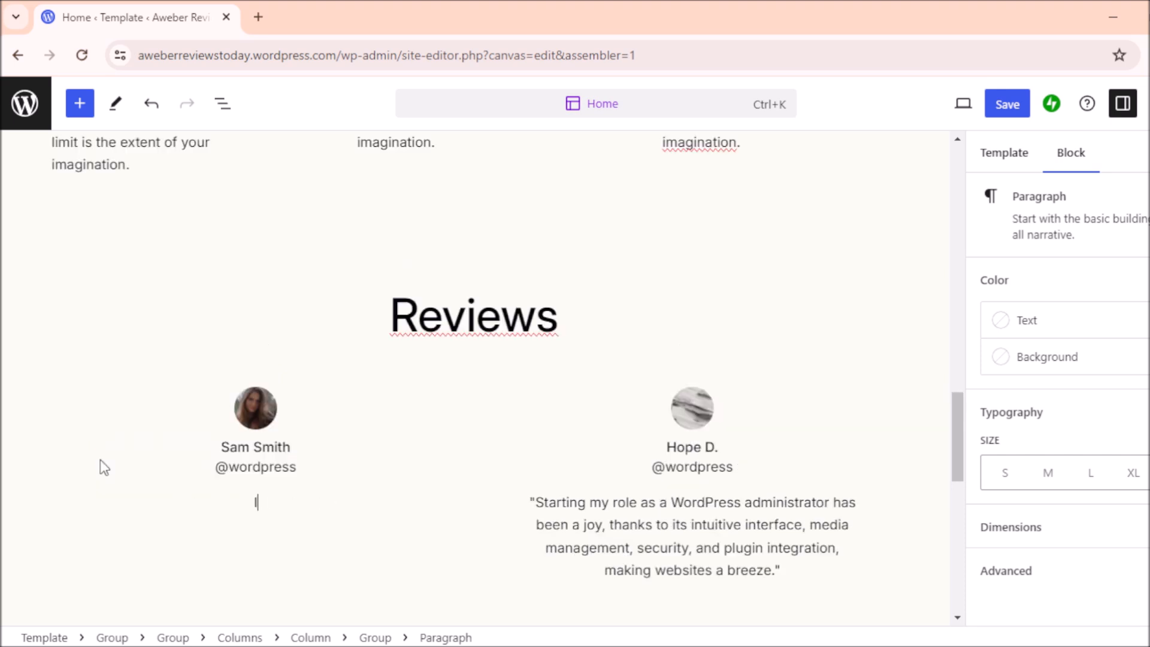
{"action": "type", "text": " love Awebe"}
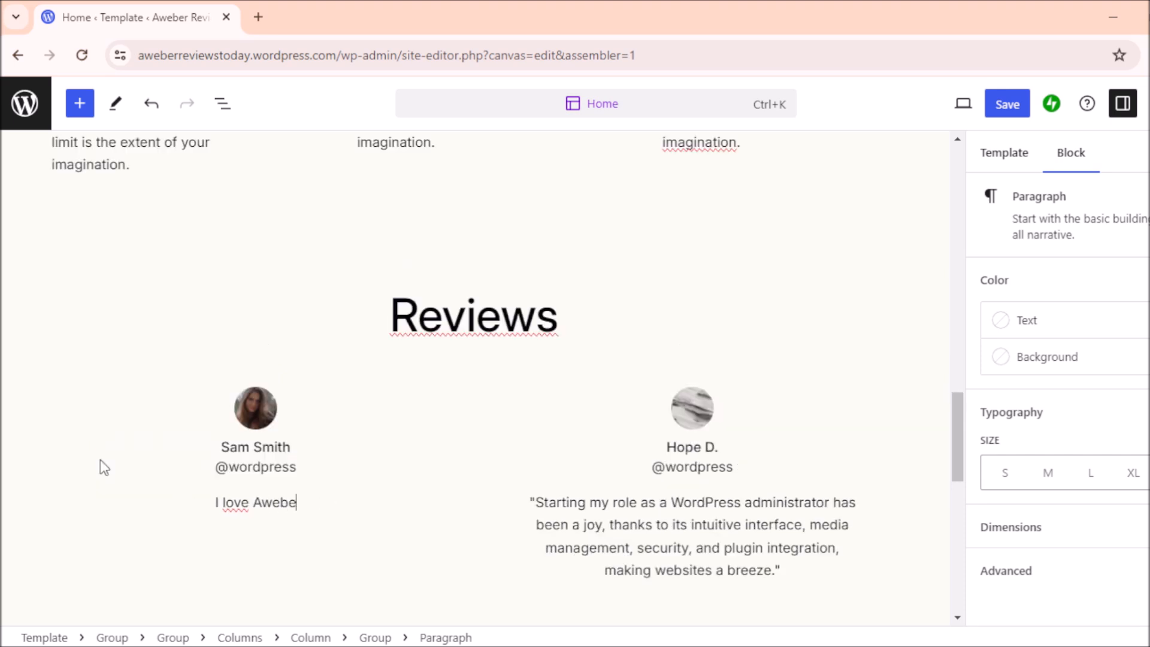
{"action": "type", "text": "r beca"}
{"action": "key", "text": "BackSpace"}
{"action": "type", "text": "cause is a "}
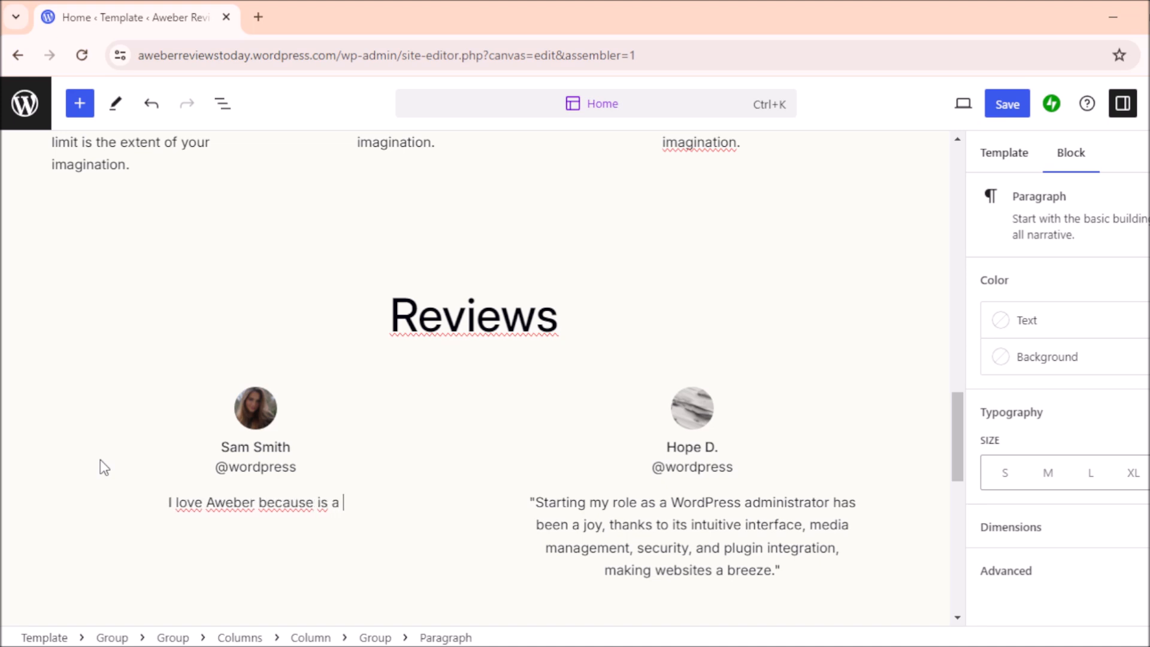
{"action": "type", "text": "user frie"}
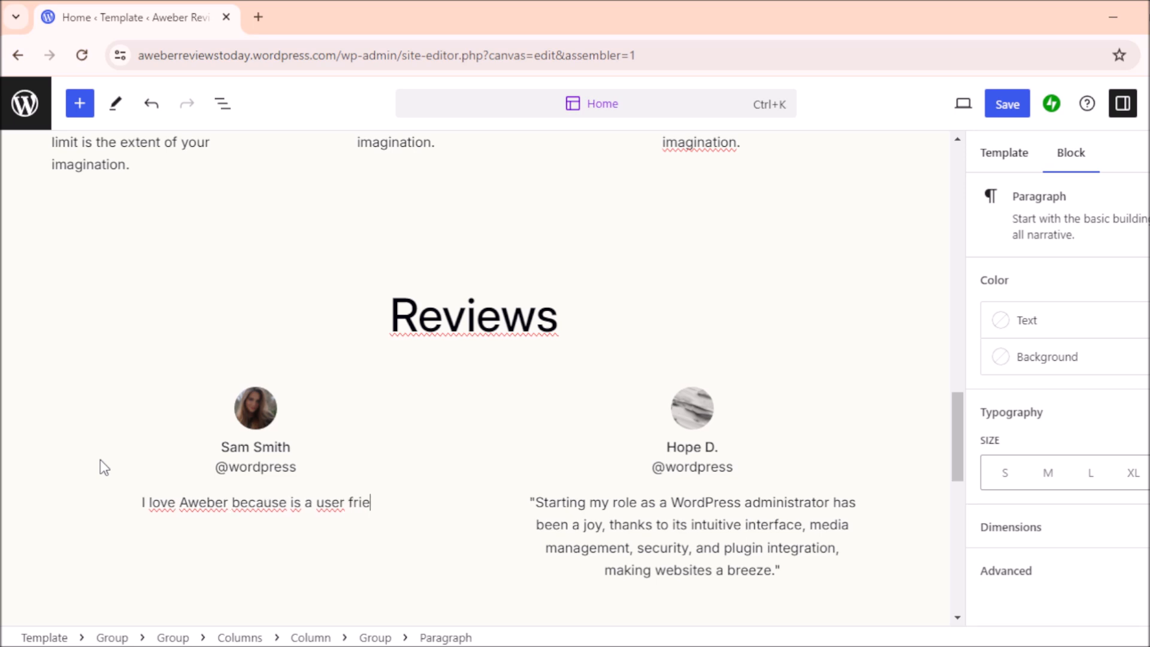
{"action": "type", "text": "ndly emao"}
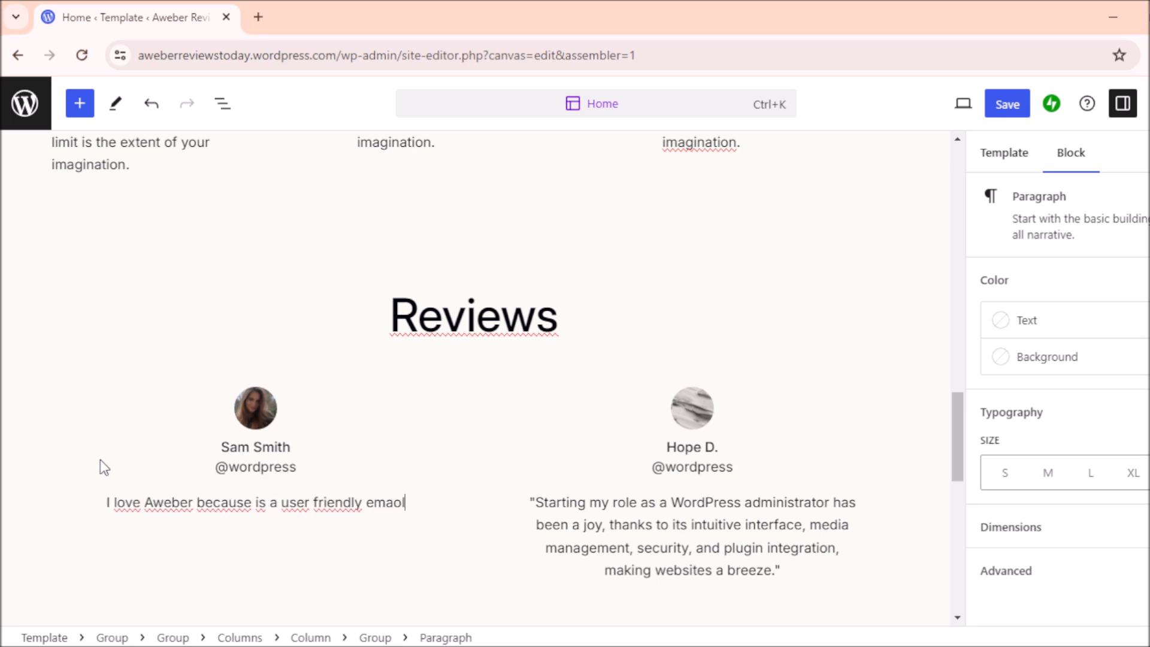
{"action": "key", "text": "BackSpace"}
{"action": "type", "text": "arketing roo"}
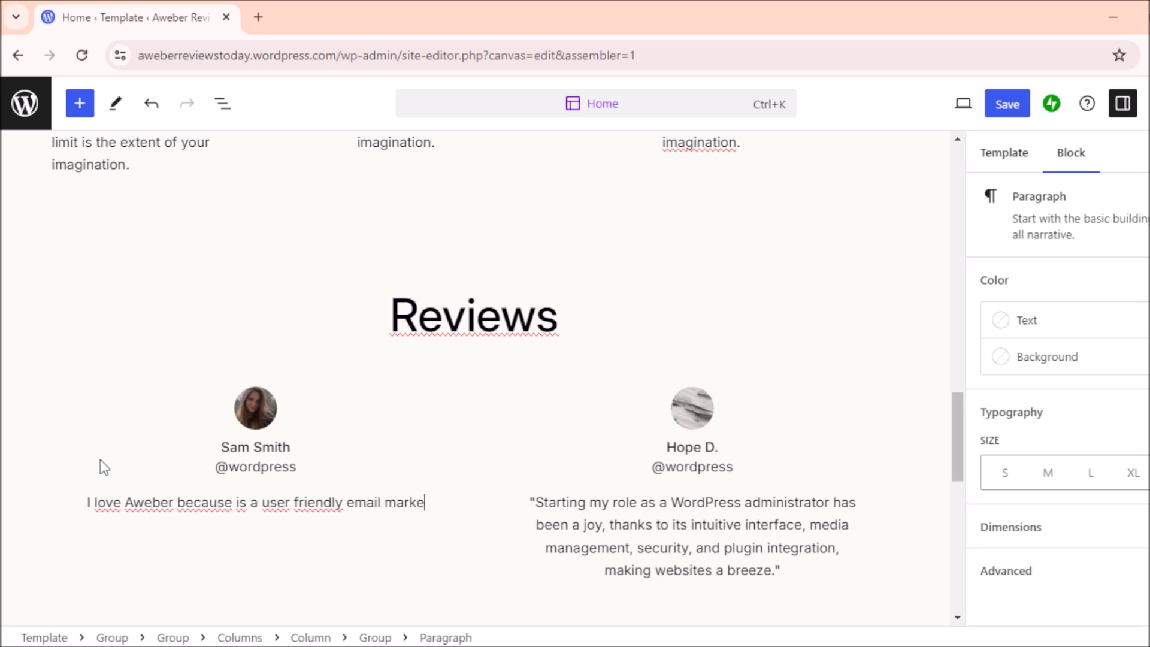
{"action": "key", "text": "BackSpace"}
{"action": "key", "text": "BackSpace"}
{"action": "key", "text": "BackSpace"}
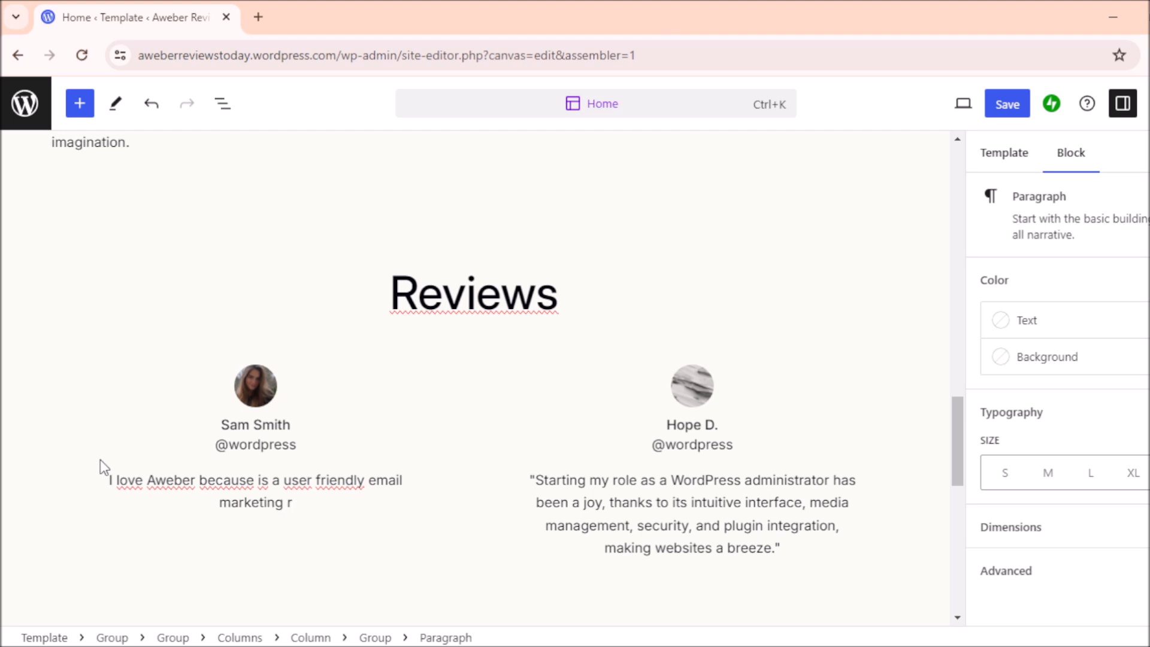
{"action": "type", "text": "tool."}
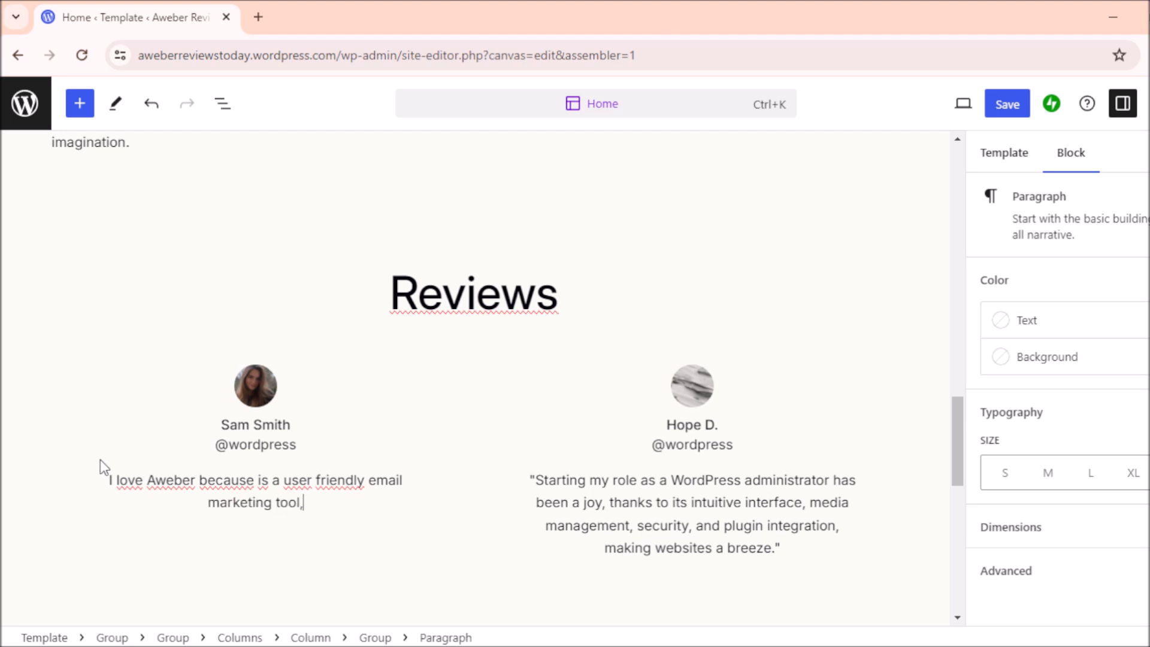
{"action": "left_click", "coordinate": [690, 487]}
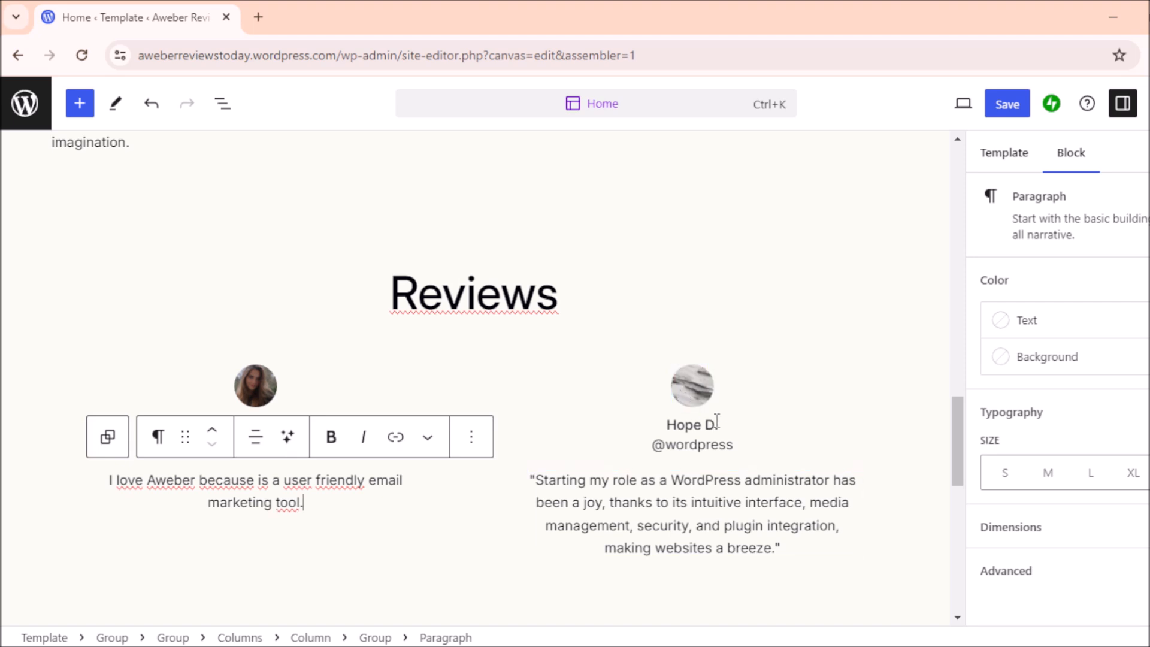
{"action": "left_click_drag", "start_coordinate": [957, 420], "coordinate": [962, 500]}
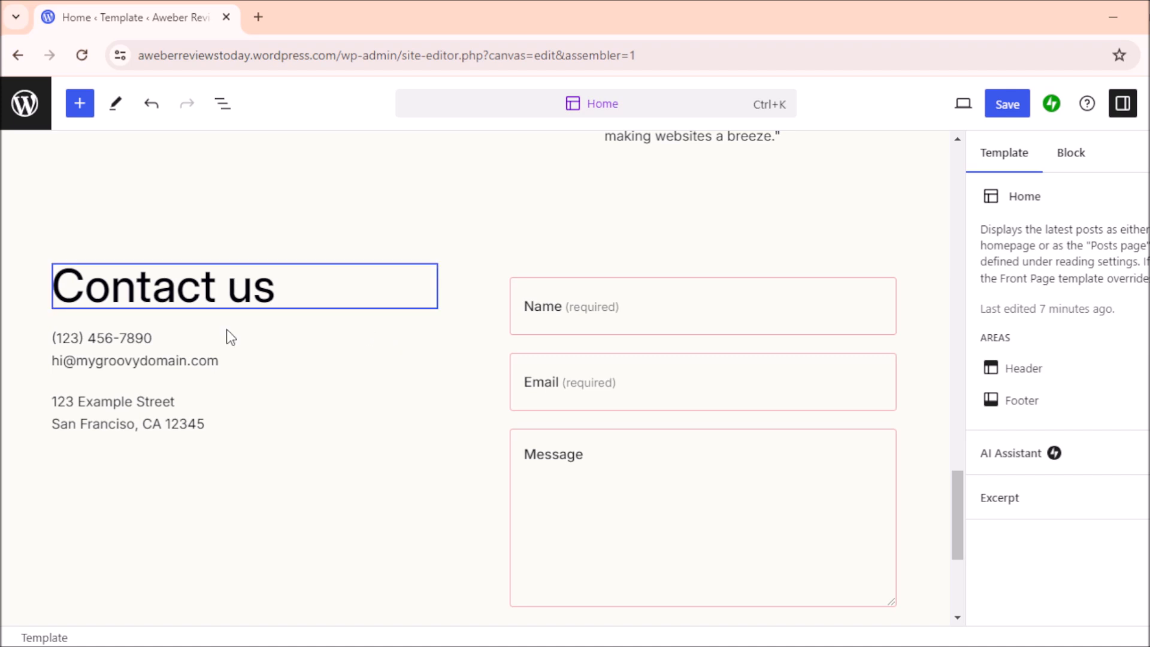
Step: Trim the phone number's last digits and change the contact e-mail to a gmail.com address
{"action": "left_click", "coordinate": [172, 339]}
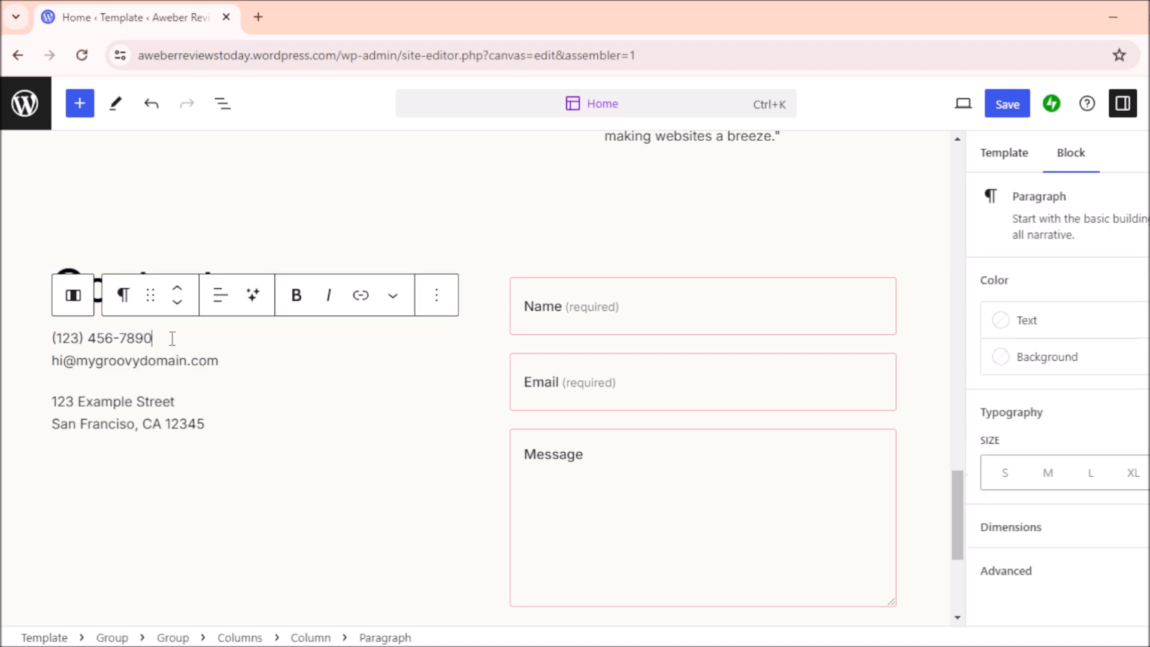
{"action": "key", "text": "BackSpace"}
{"action": "left_click", "coordinate": [66, 361]}
{"action": "key", "text": "BackSpace"}
{"action": "key", "text": "BackSpace"}
{"action": "type", "text": "ydnyc"}
{"action": "key", "text": "BackSpace"}
{"action": "key", "text": "BackSpace"}
{"action": "key", "text": "BackSpace"}
{"action": "key", "text": "BackSpace"}
{"action": "key", "text": "BackSpace"}
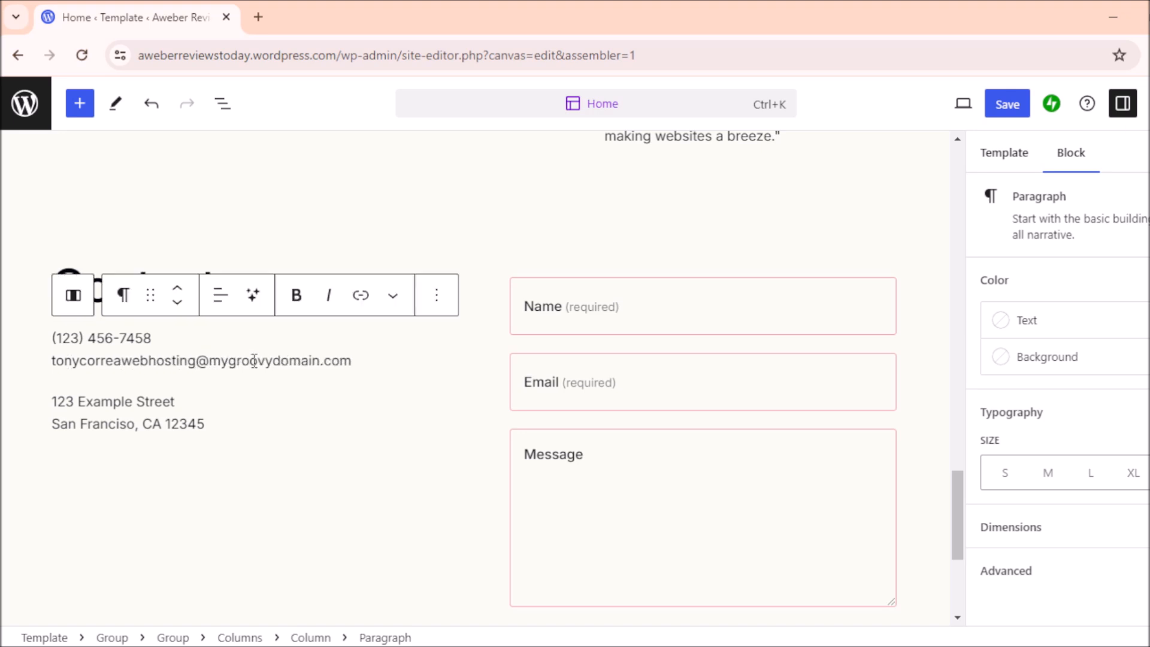
{"action": "left_click_drag", "start_coordinate": [358, 370], "coordinate": [210, 367]}
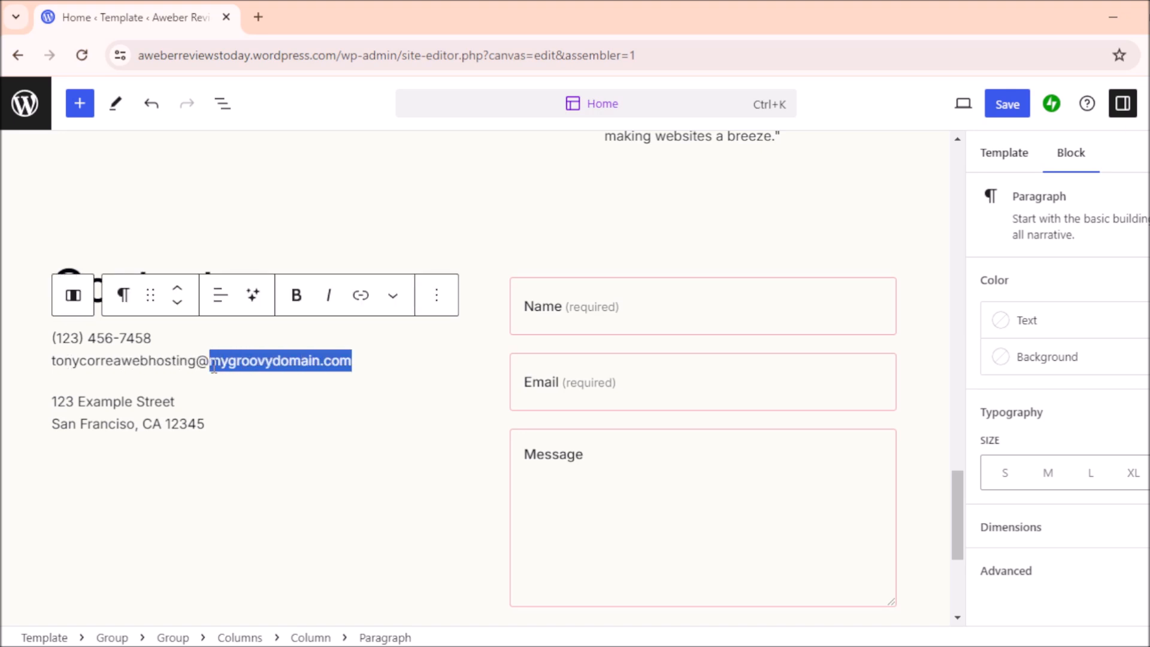
{"action": "type", "text": "gmail.com"}
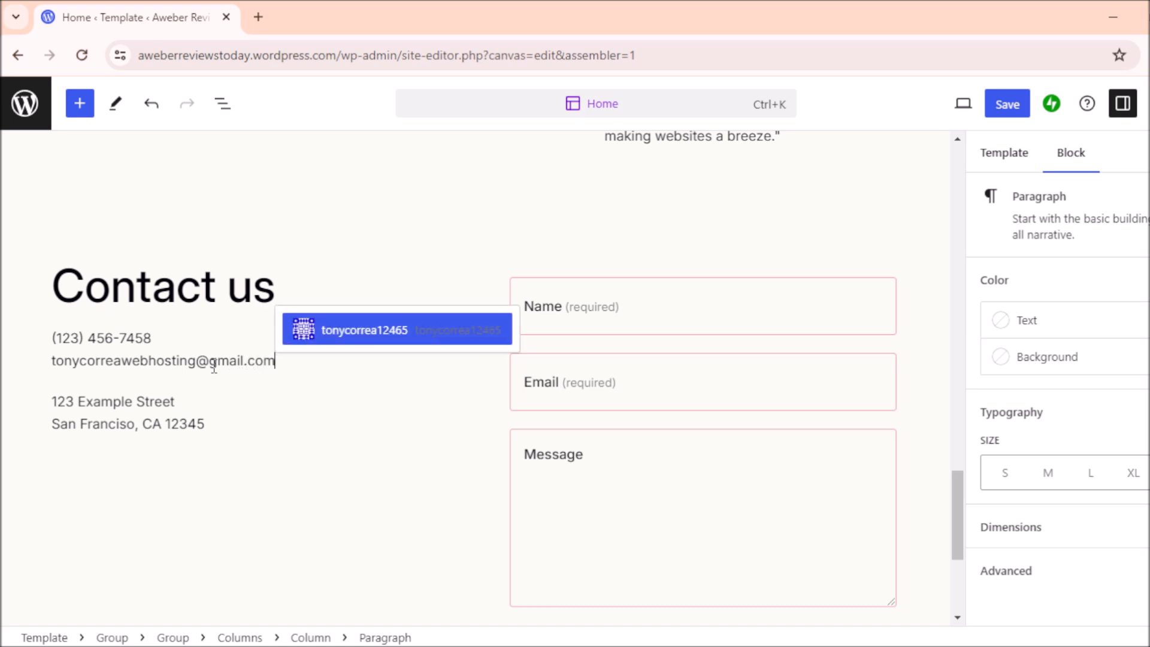
{"action": "left_click", "coordinate": [203, 426]}
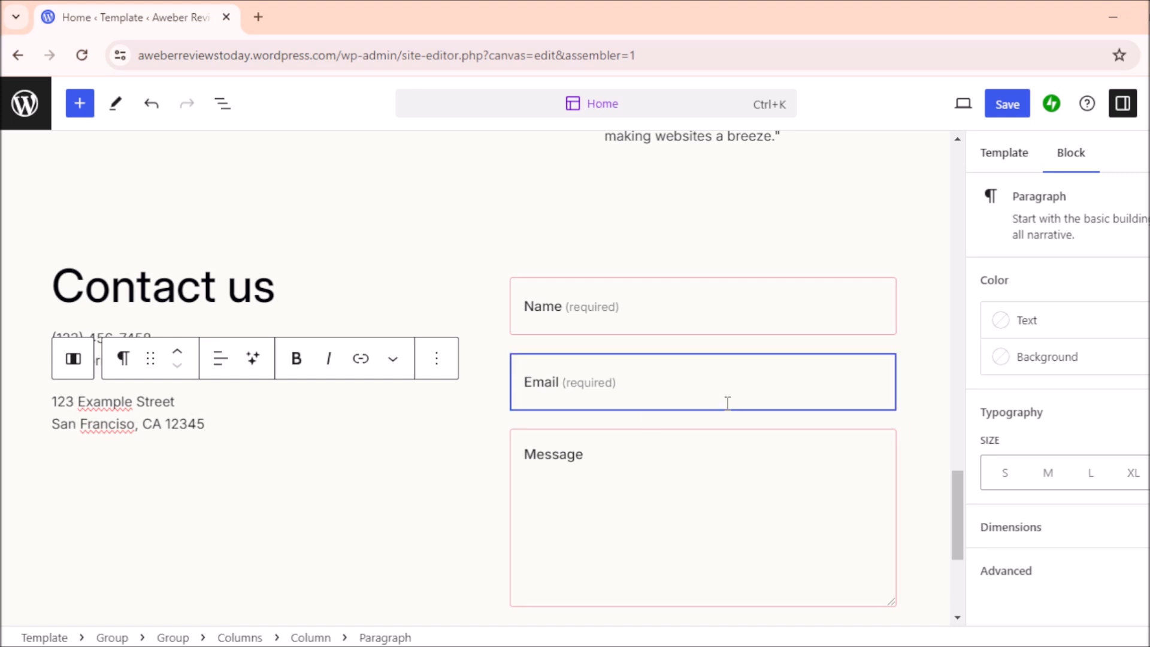
{"action": "mouse_move", "coordinate": [957, 485]}
{"action": "left_mouse_down"}
{"action": "mouse_move", "coordinate": [955, 520]}
{"action": "mouse_move", "coordinate": [956, 504]}
{"action": "left_mouse_up"}
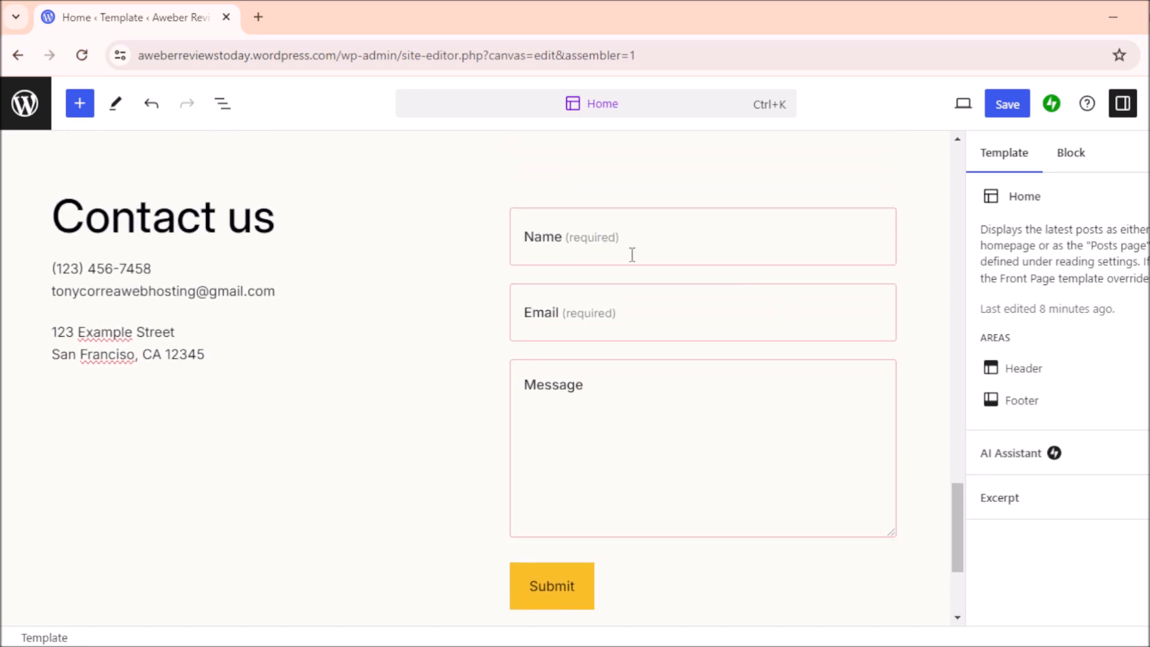
{"action": "left_click", "coordinate": [595, 242]}
{"action": "left_click", "coordinate": [595, 319]}
{"action": "left_click", "coordinate": [600, 421]}
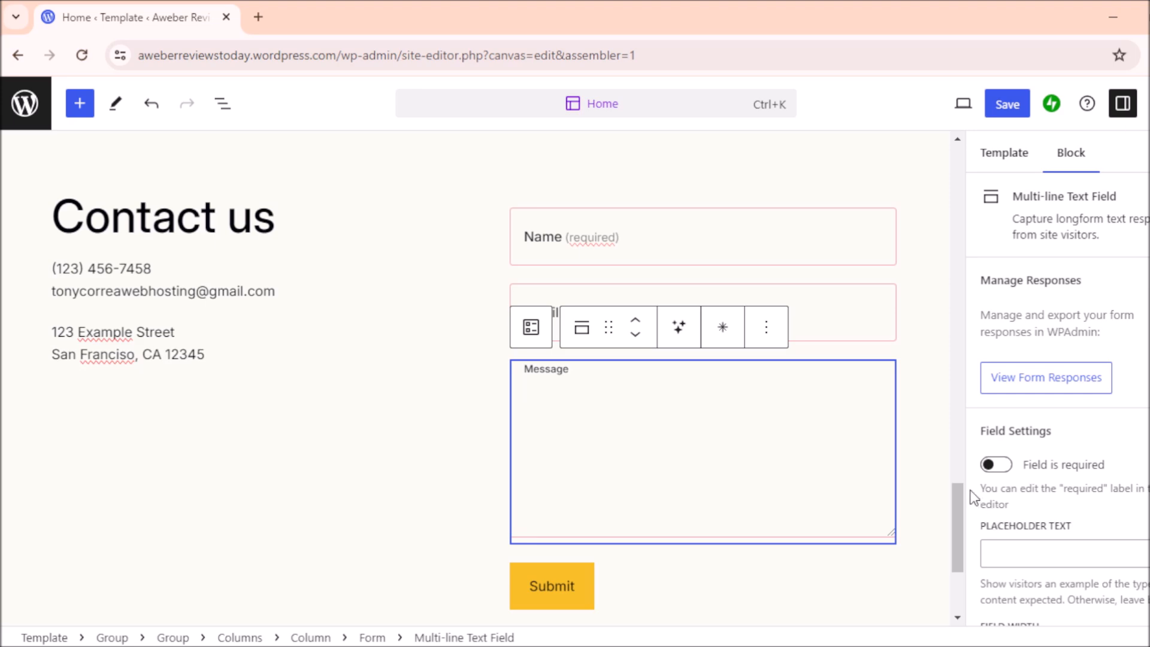
{"action": "left_click_drag", "start_coordinate": [955, 501], "coordinate": [944, 142]}
Step: Save the Home template changes and dismiss the premium styles notice
{"action": "left_click", "coordinate": [1016, 108]}
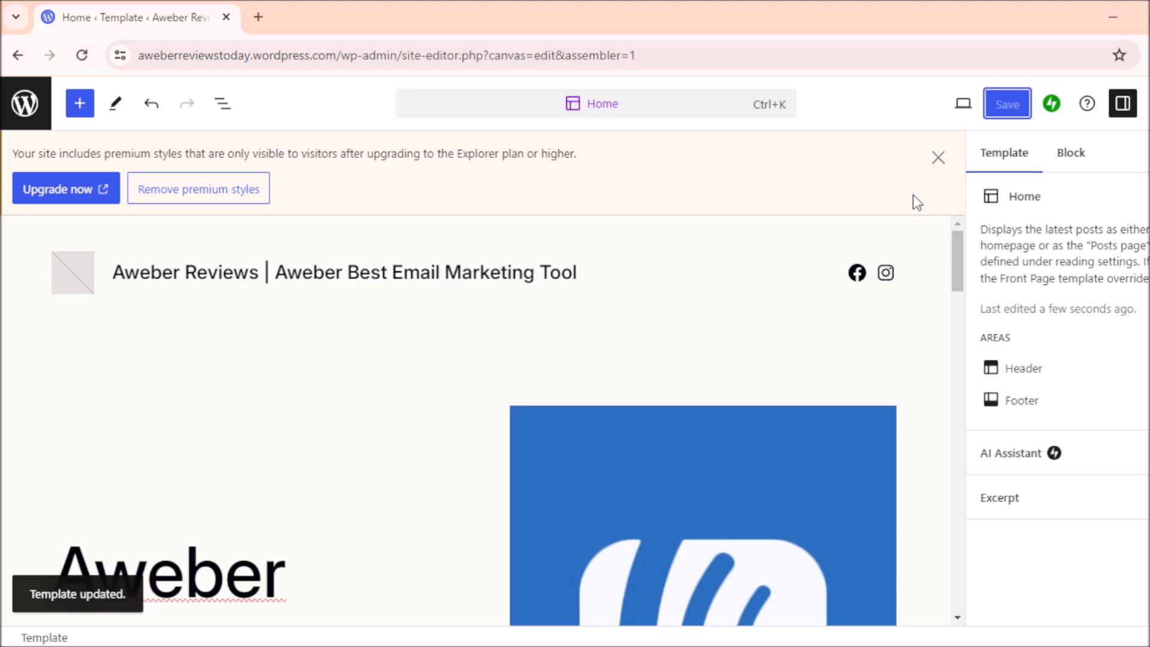
{"action": "left_click", "coordinate": [938, 158]}
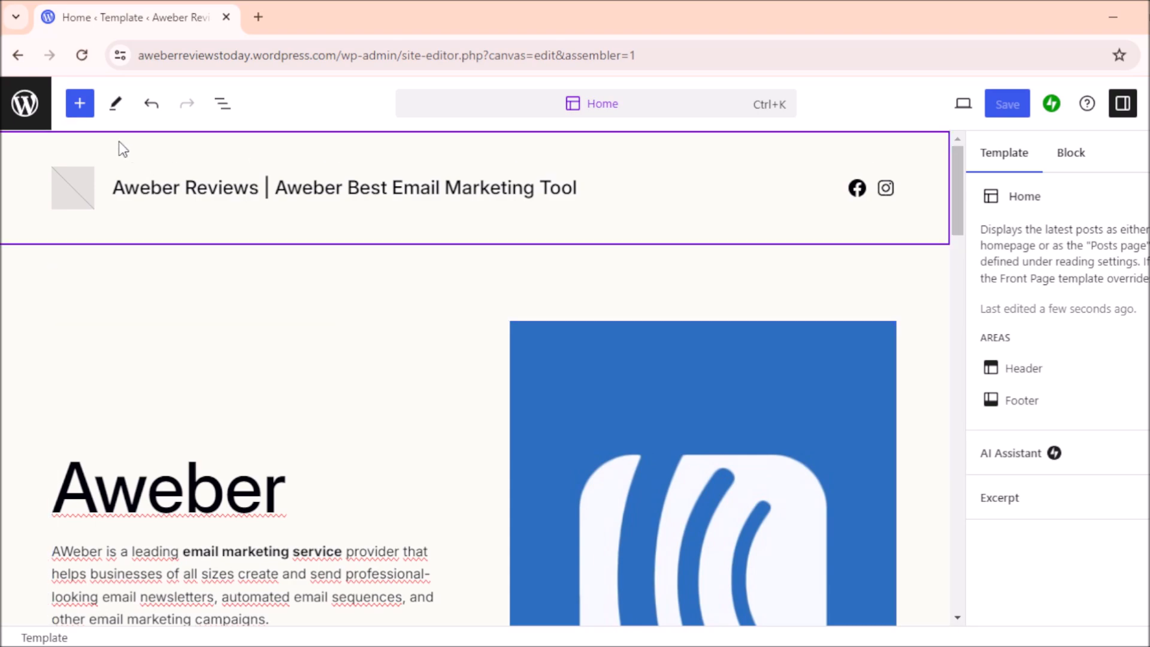
{"action": "mouse_move", "coordinate": [955, 151]}
{"action": "left_mouse_down"}
{"action": "mouse_move", "coordinate": [950, 558]}
{"action": "mouse_move", "coordinate": [947, 151]}
{"action": "left_mouse_up"}
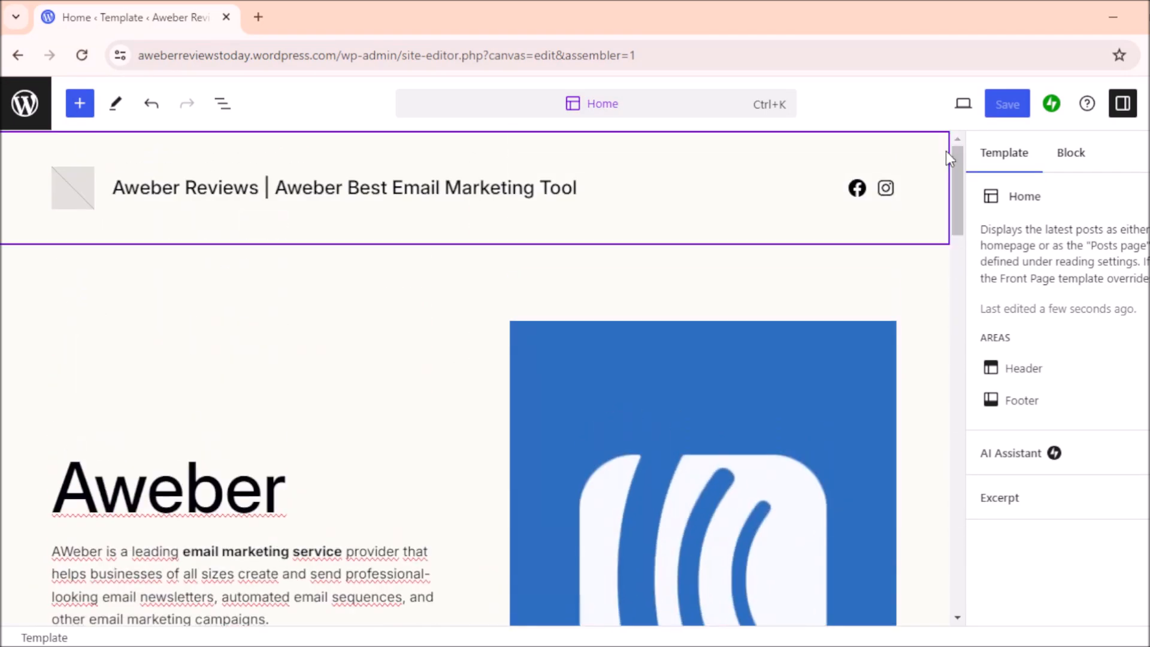
Step: Leave the Site Editor for the My Home dashboard and scroll to the Site setup checklist
{"action": "left_click", "coordinate": [30, 111]}
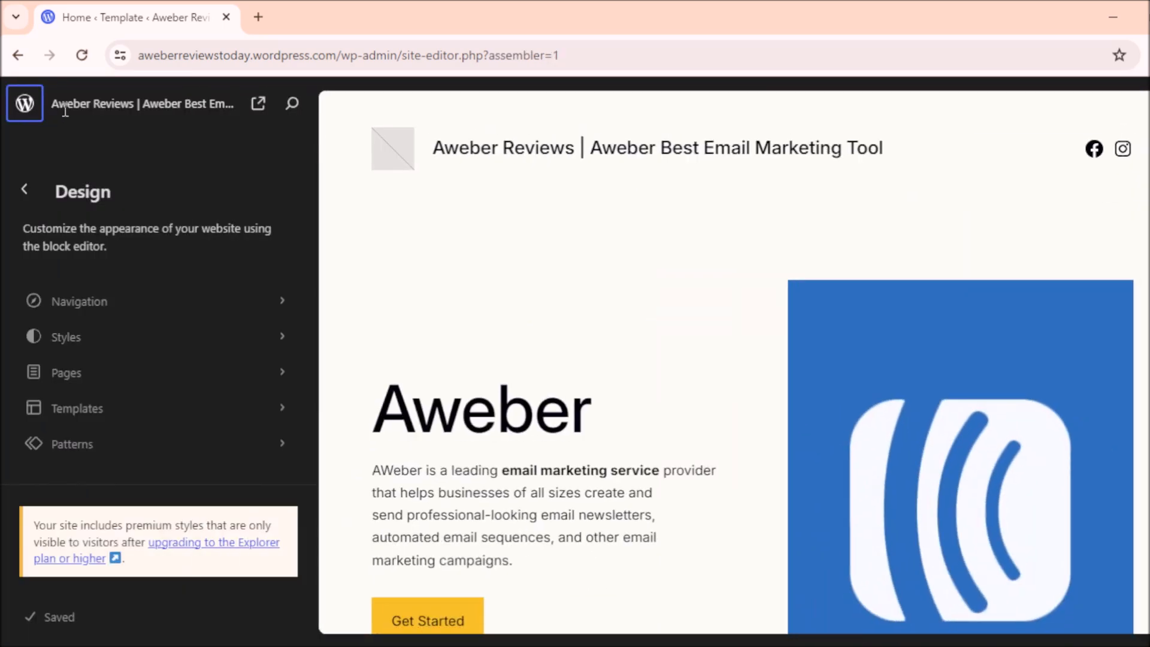
{"action": "left_click", "coordinate": [22, 111]}
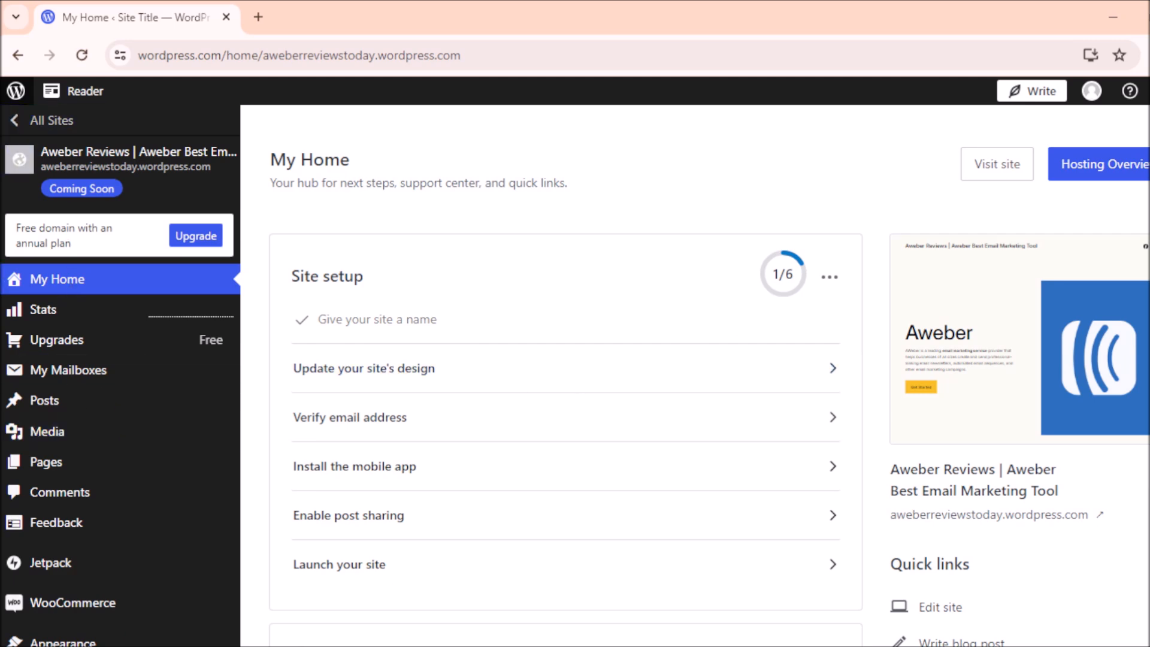
{"action": "scroll", "coordinate": [575, 375], "scroll_direction": "down", "scroll_amount": 5}
{"action": "scroll", "coordinate": [575, 375], "scroll_direction": "down", "scroll_amount": 3}
{"action": "scroll", "coordinate": [575, 376], "scroll_direction": "up", "scroll_amount": 7}
{"action": "scroll", "coordinate": [575, 376], "scroll_direction": "up", "scroll_amount": 1}
{"action": "scroll", "coordinate": [575, 376], "scroll_direction": "down", "scroll_amount": 2}
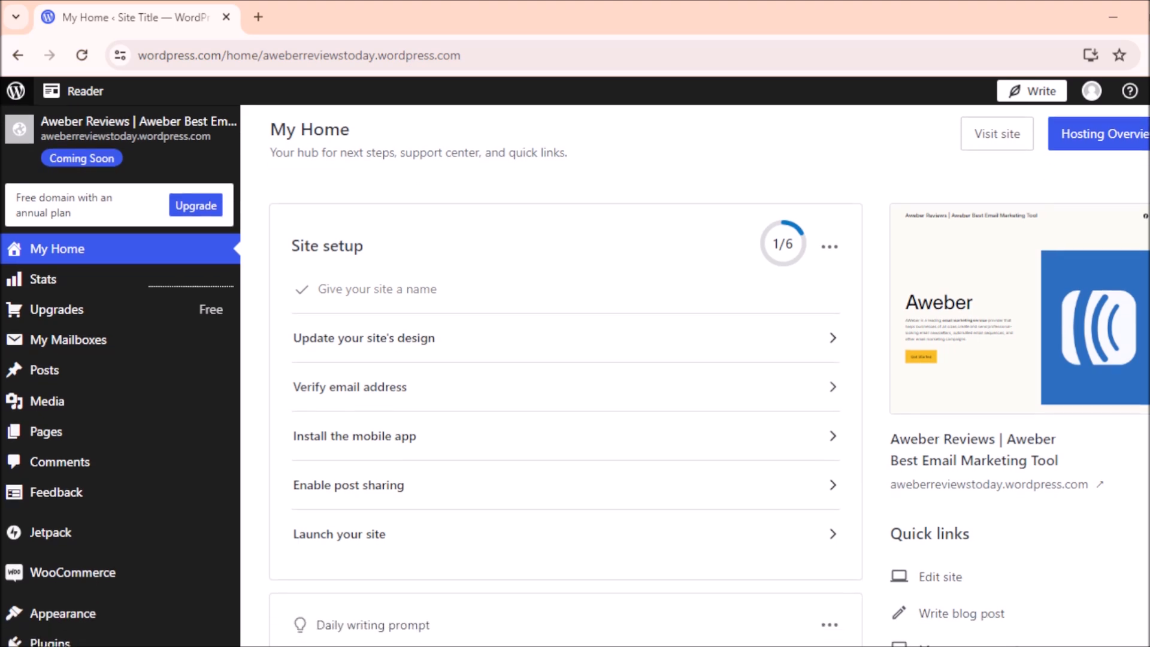
{"action": "scroll", "coordinate": [575, 376], "scroll_direction": "down", "scroll_amount": 2}
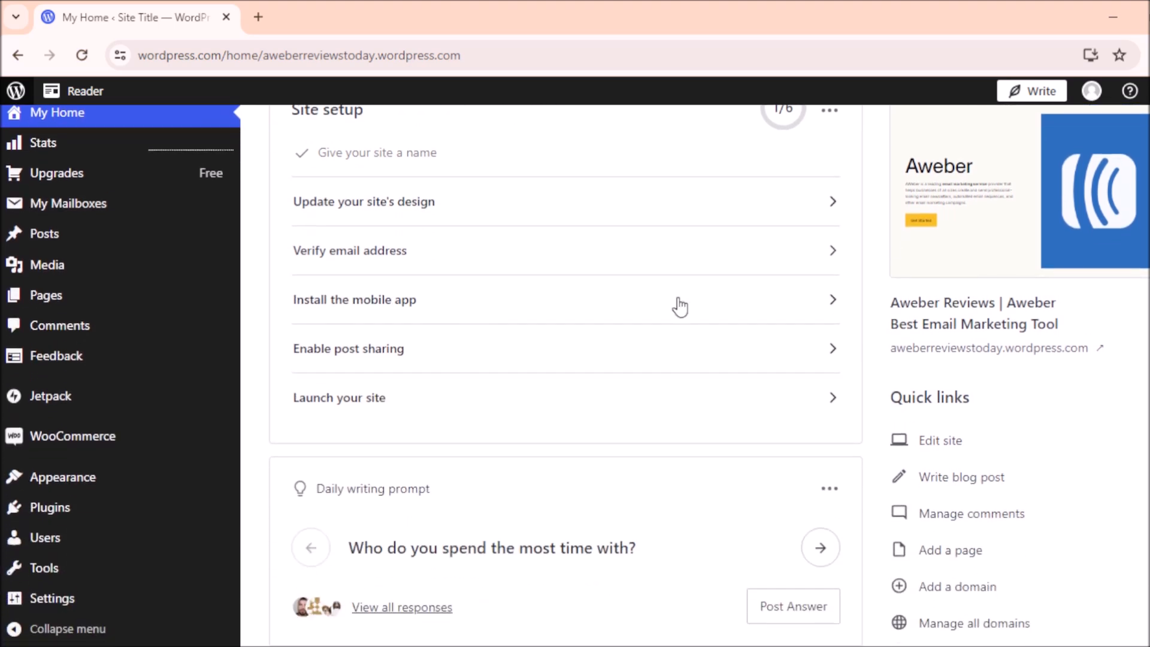
Step: Use 'Launch your site' in Site setup to publish the site at aweberreviewstoday.wordpress.com
{"action": "left_click", "coordinate": [365, 406]}
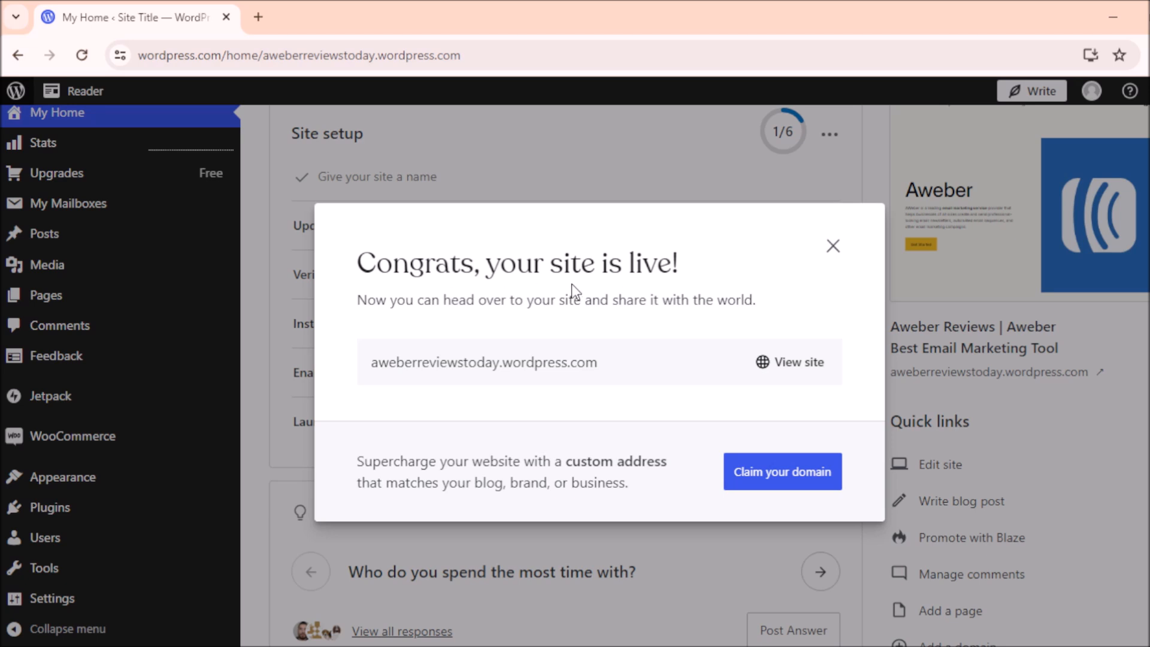
{"action": "mouse_move", "coordinate": [377, 373]}
Step: Browse the live aweberreviewstoday.wordpress.com homepage in a new tab, dismissing the upgrade notice, then return to My Home
{"action": "left_click", "coordinate": [793, 363]}
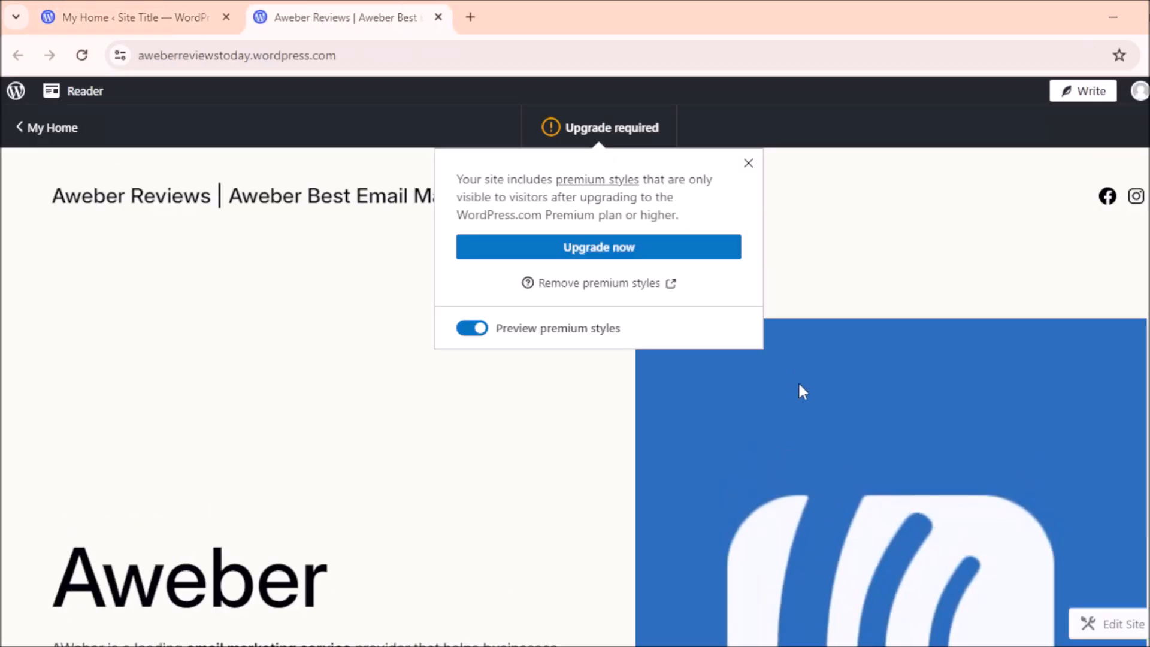
{"action": "left_click", "coordinate": [749, 165]}
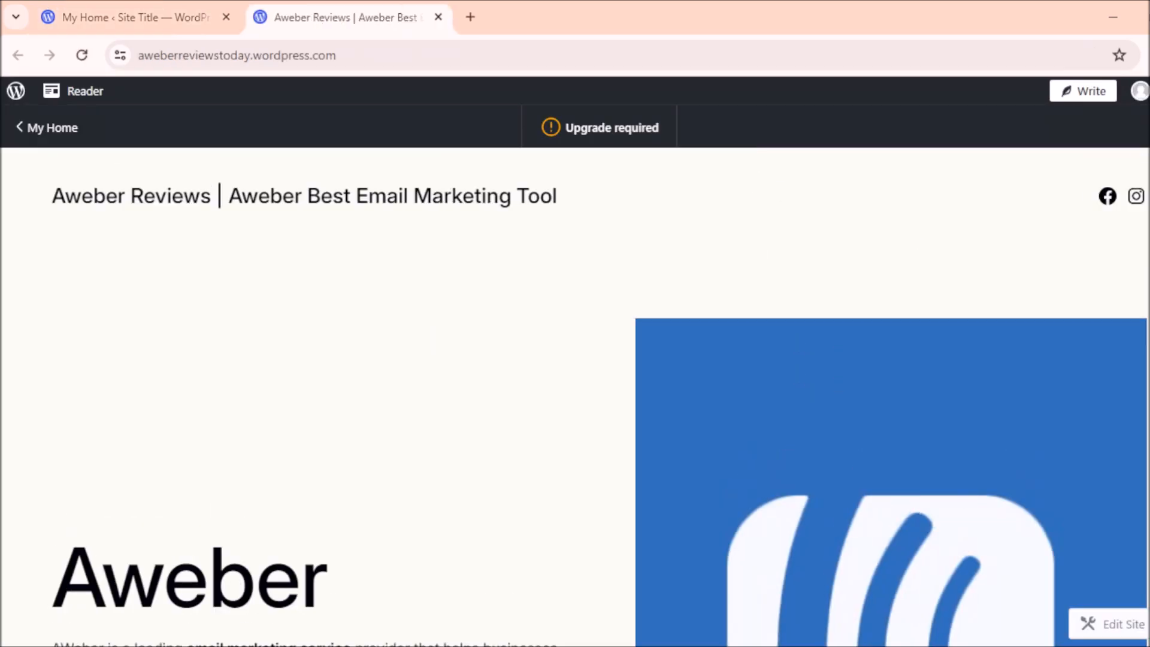
{"action": "scroll", "coordinate": [575, 396], "scroll_direction": "down", "scroll_amount": 5}
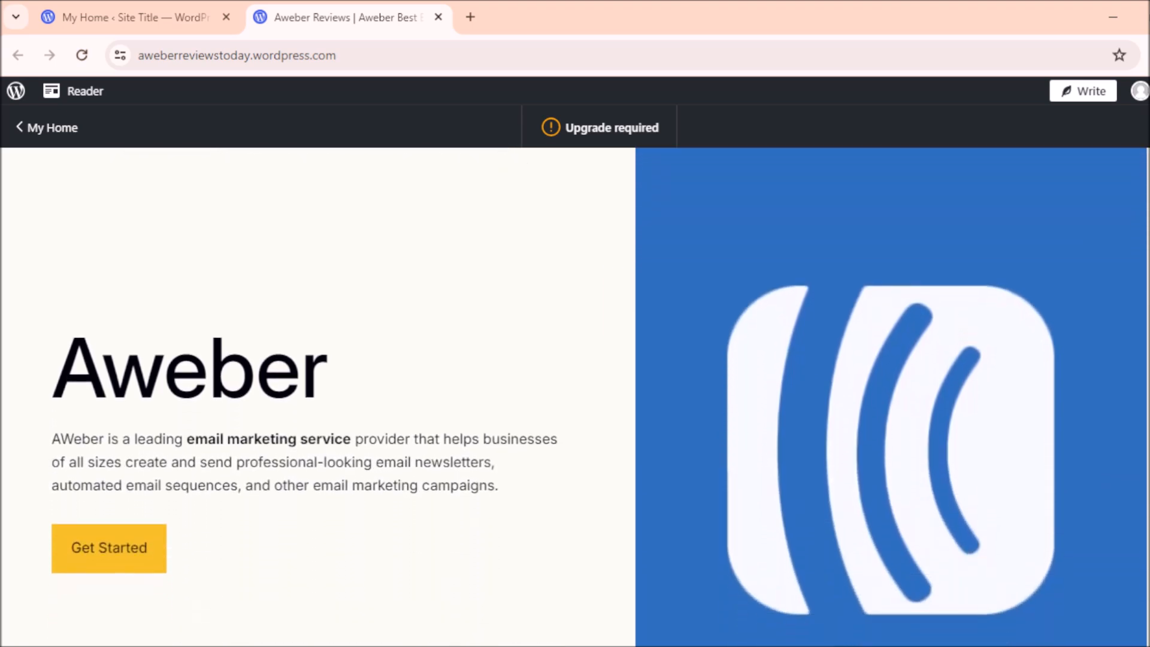
{"action": "scroll", "coordinate": [575, 396], "scroll_direction": "down", "scroll_amount": 15}
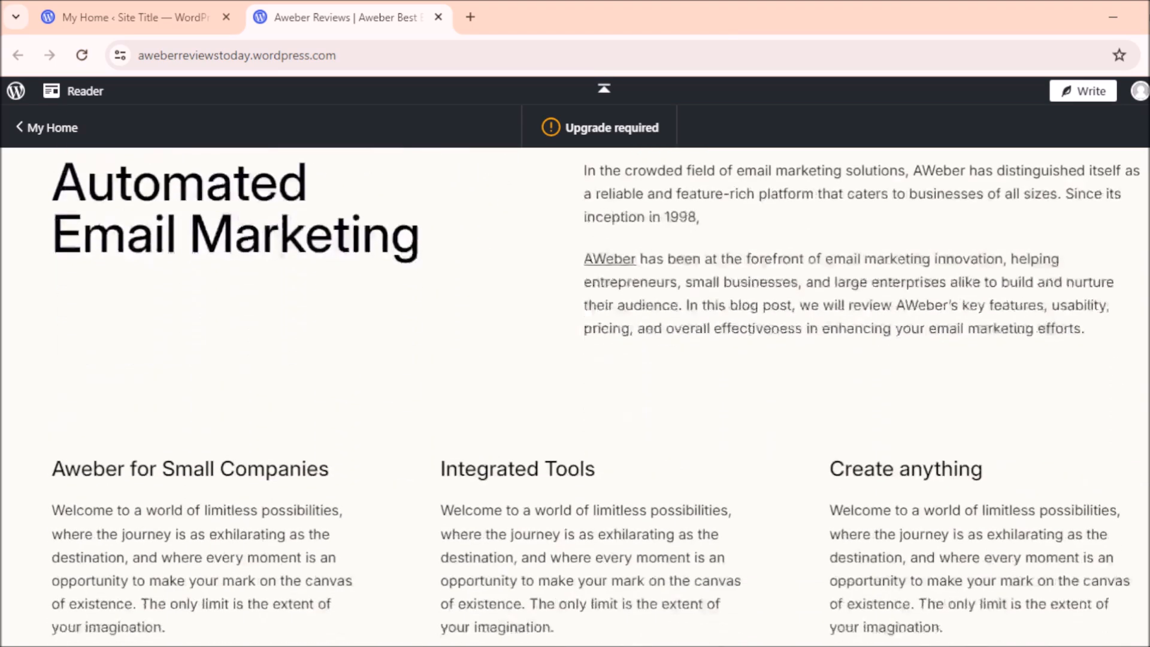
{"action": "scroll", "coordinate": [575, 395], "scroll_direction": "down", "scroll_amount": 15}
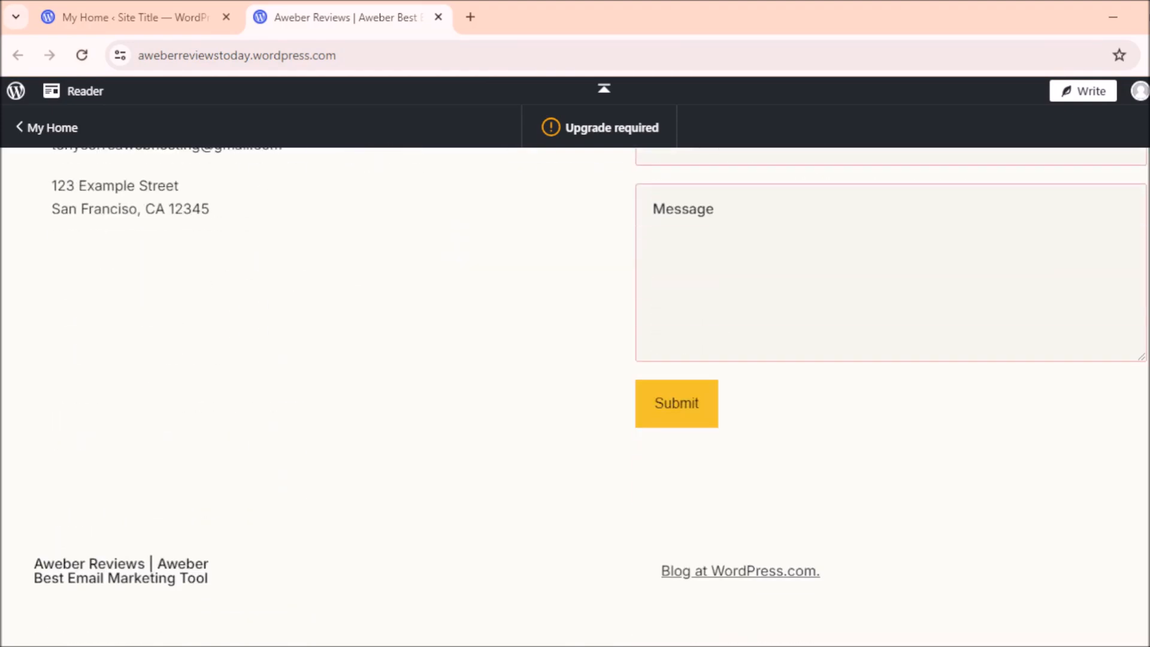
{"action": "scroll", "coordinate": [575, 396], "scroll_direction": "up", "scroll_amount": 20}
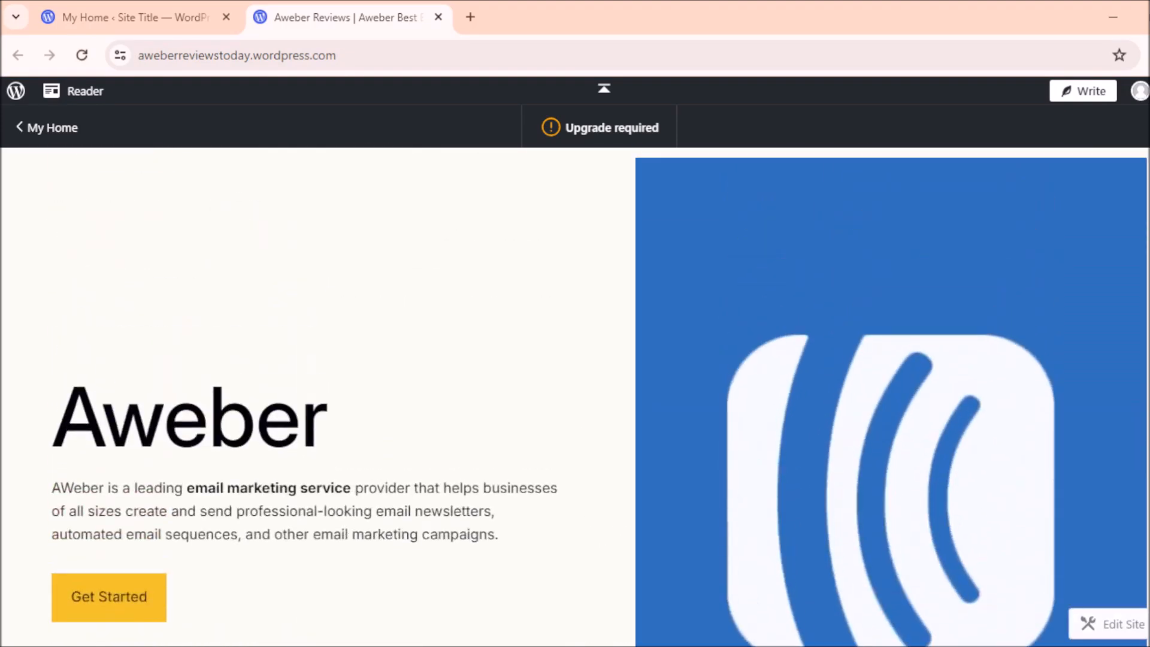
{"action": "scroll", "coordinate": [575, 395], "scroll_direction": "up", "scroll_amount": 1}
{"action": "scroll", "coordinate": [575, 396], "scroll_direction": "up", "scroll_amount": 1}
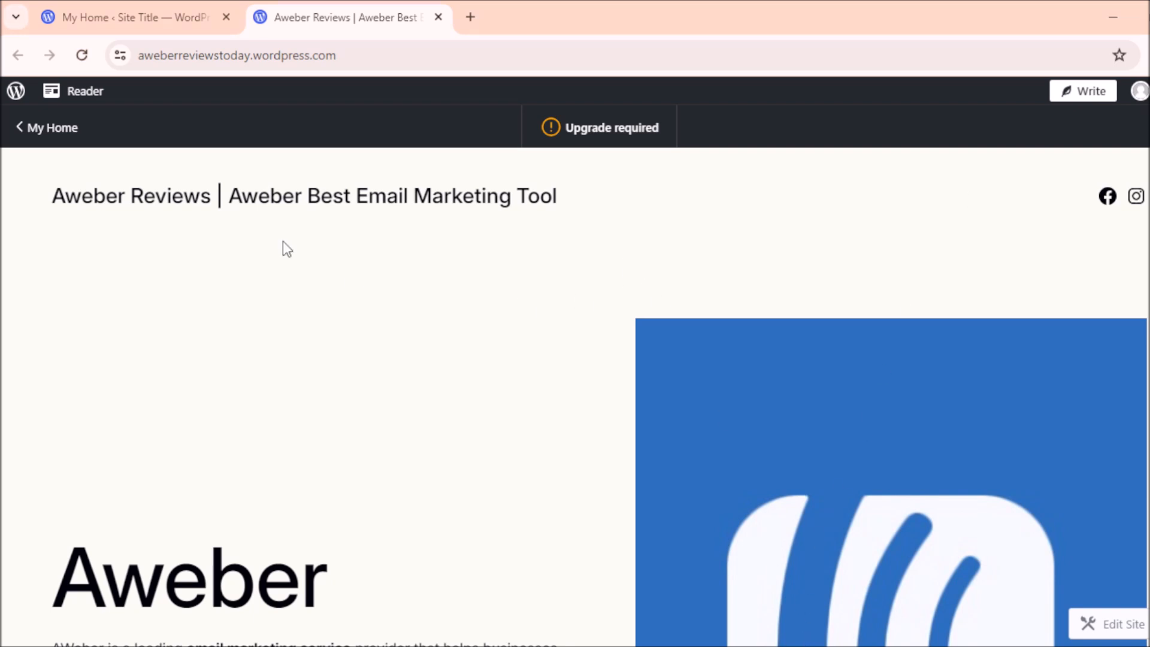
{"action": "left_click", "coordinate": [159, 9]}
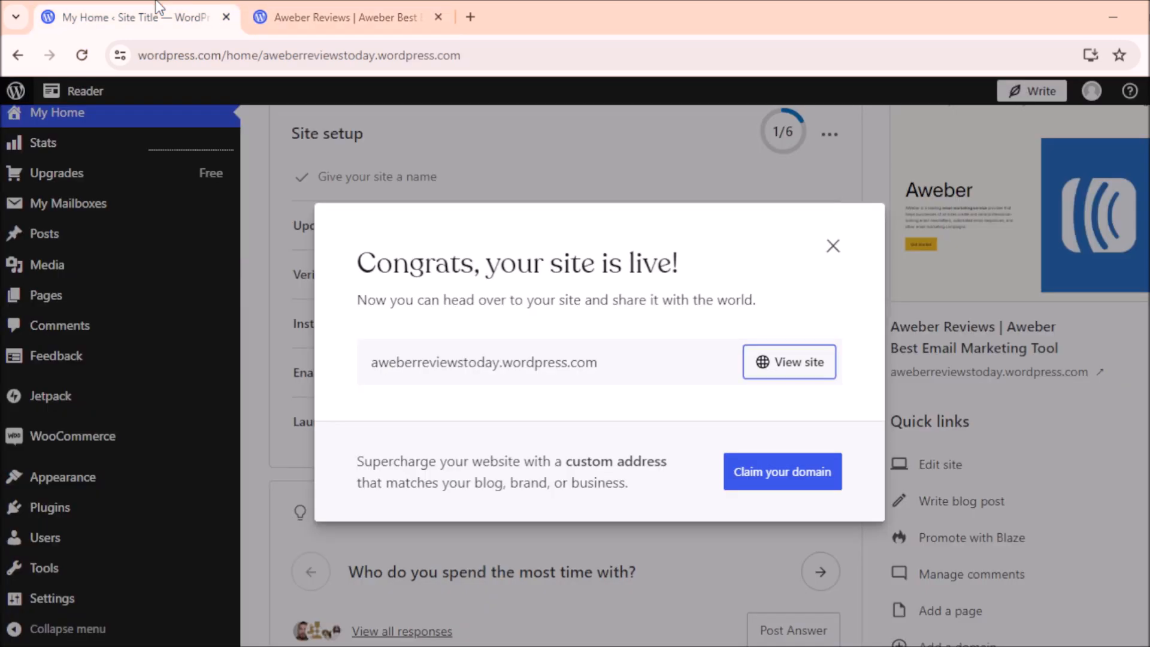
Step: Dismiss the site-is-live congratulations and open Posts, which lists the published 'Hello World!' post
{"action": "left_click", "coordinate": [833, 246]}
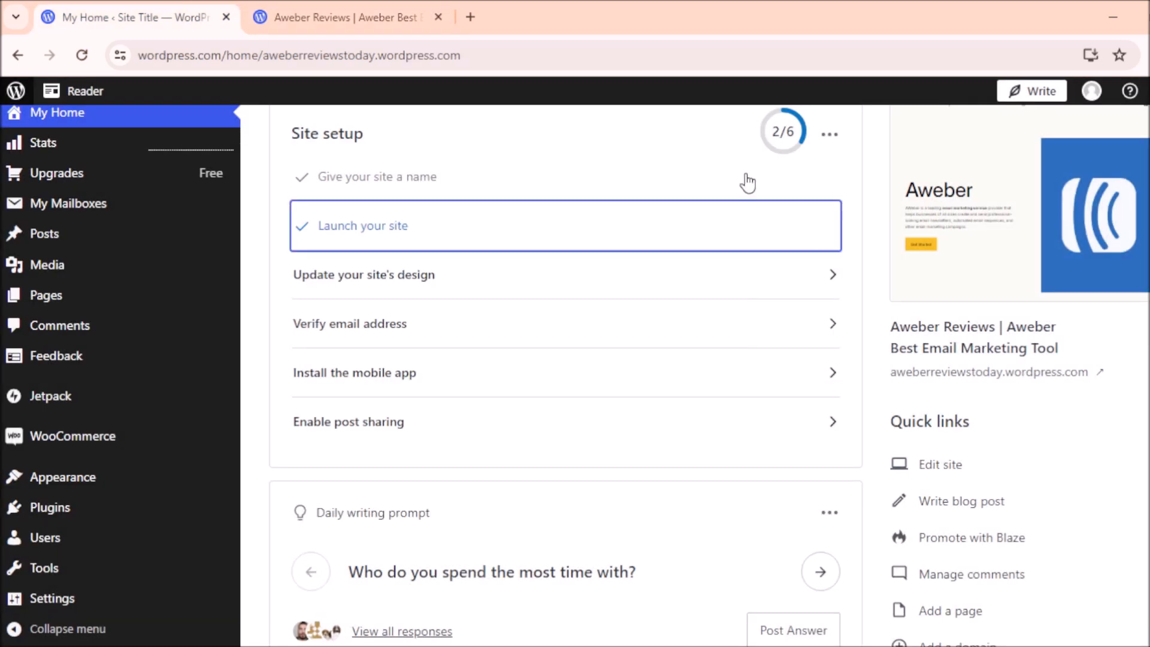
{"action": "mouse_move", "coordinate": [68, 239]}
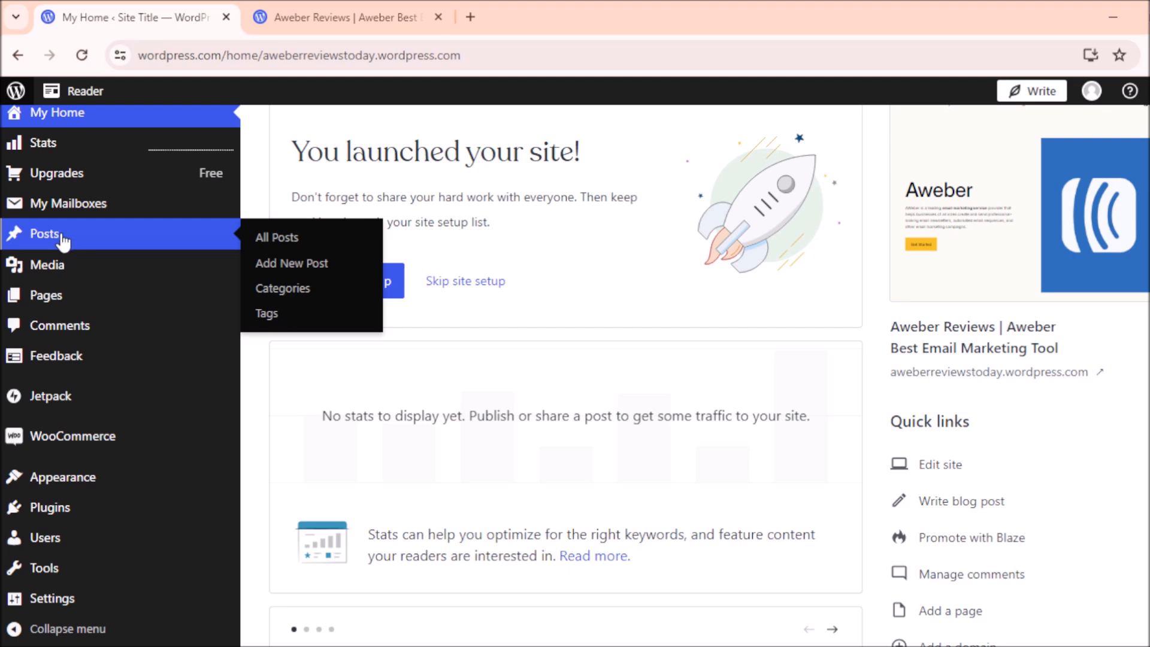
{"action": "left_click", "coordinate": [62, 238]}
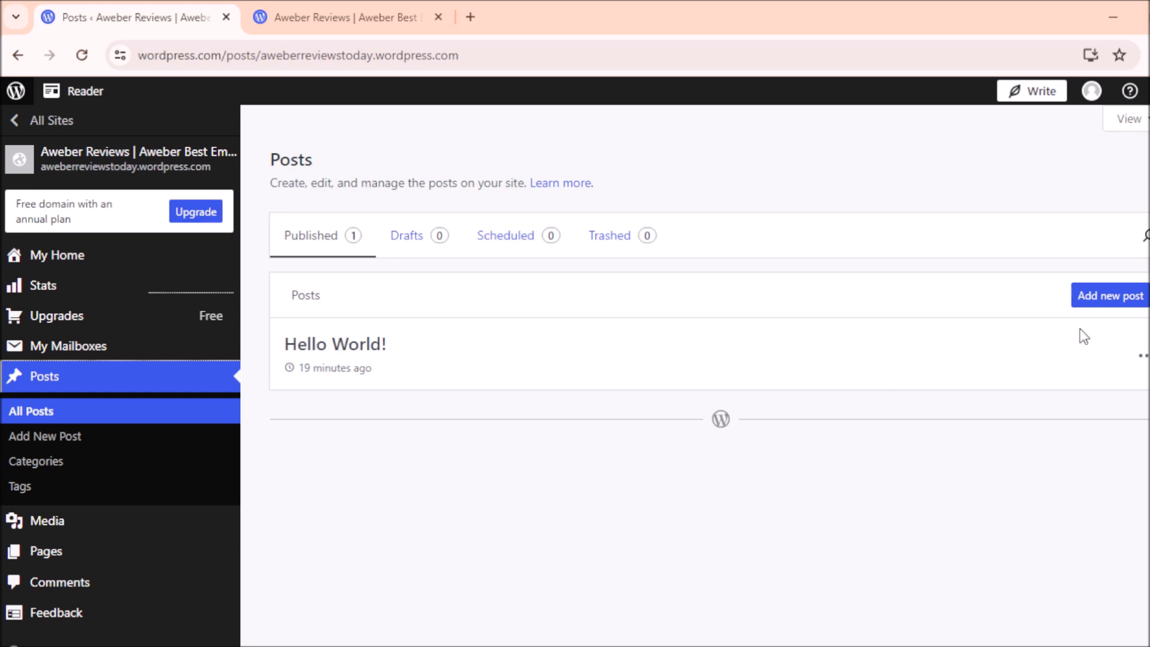
Step: Start a new post titled 'What is A Website?', place the cursor in its body, then go back to Posts
{"action": "left_click", "coordinate": [1105, 299]}
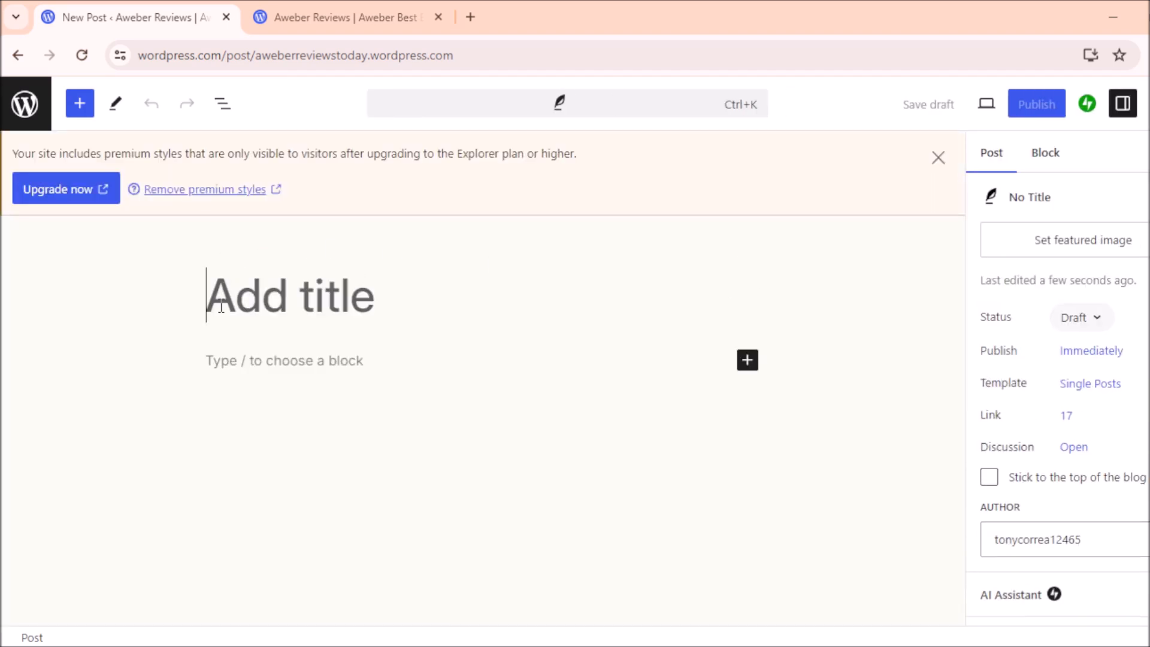
{"action": "left_click", "coordinate": [221, 307]}
{"action": "type", "text": "What"}
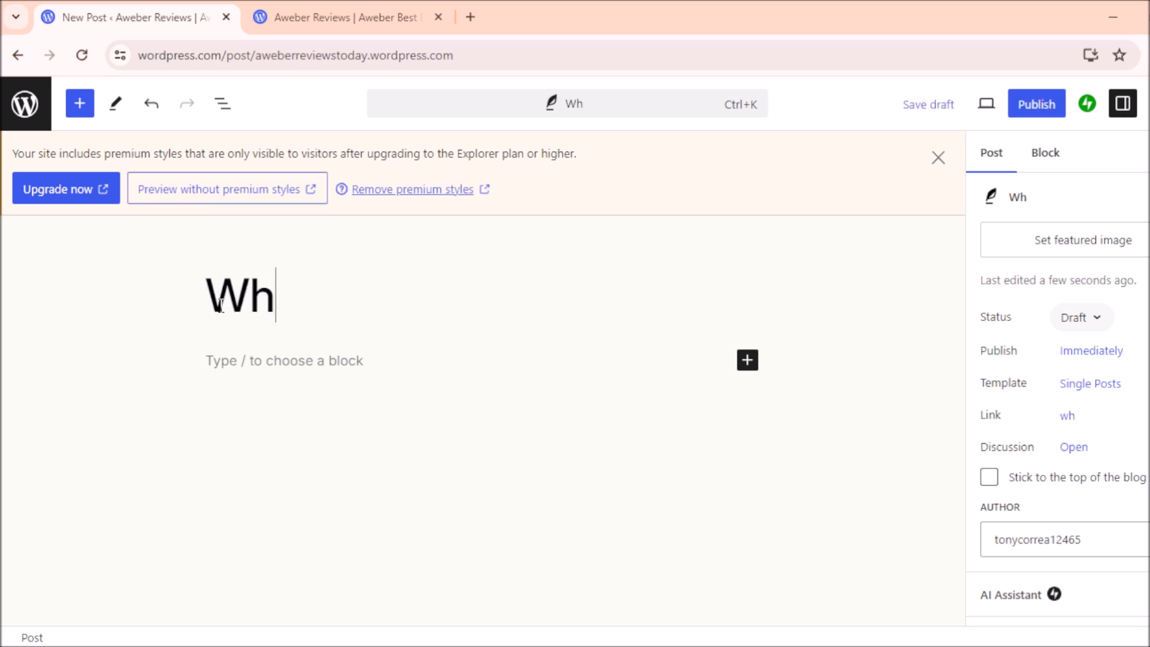
{"action": "key", "text": "BackSpace"}
{"action": "key", "text": "BackSpace"}
{"action": "key", "text": "BackSpace"}
{"action": "key", "text": "BackSpace"}
{"action": "key", "text": "BackSpace"}
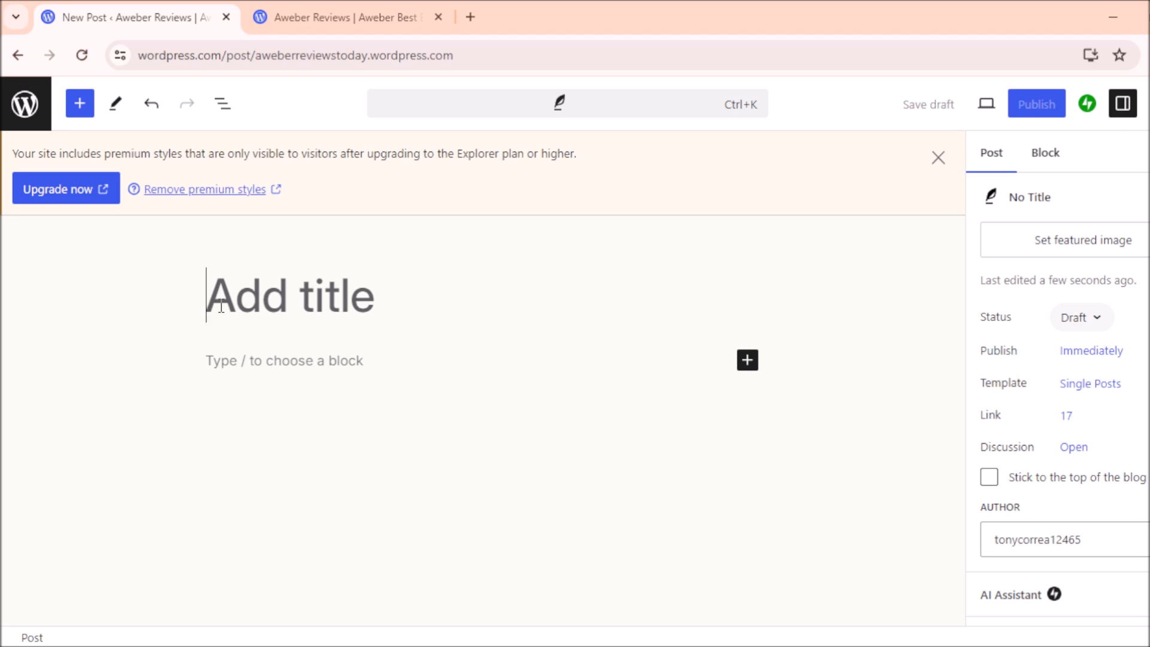
{"action": "type", "text": "What is "}
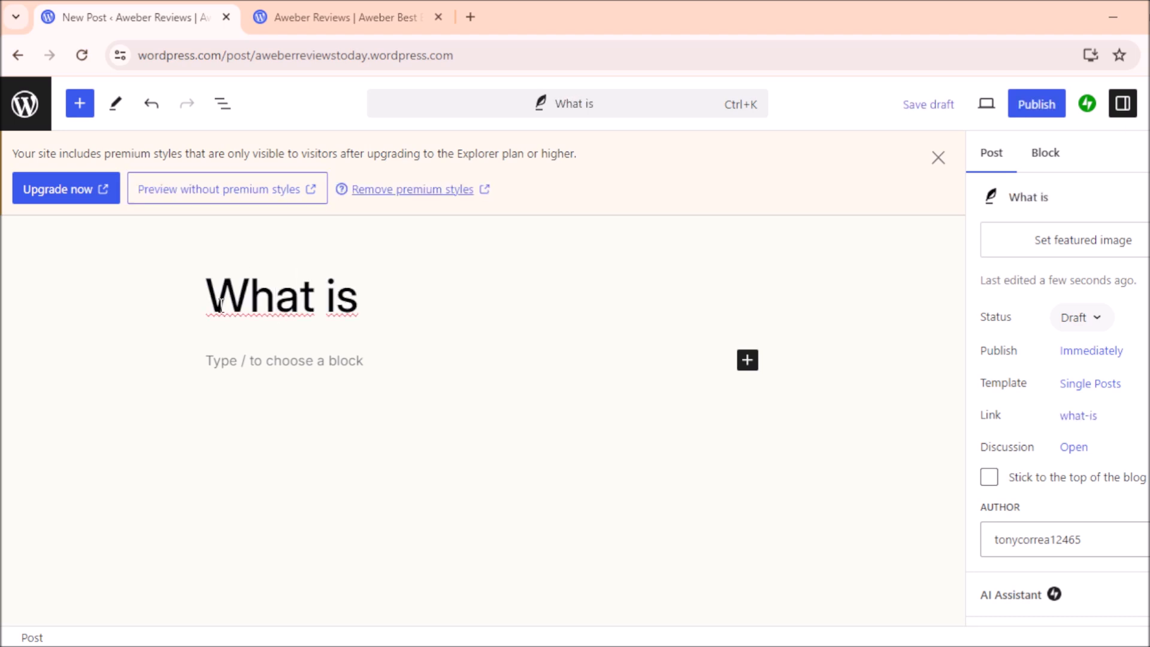
{"action": "type", "text": "A Websi"}
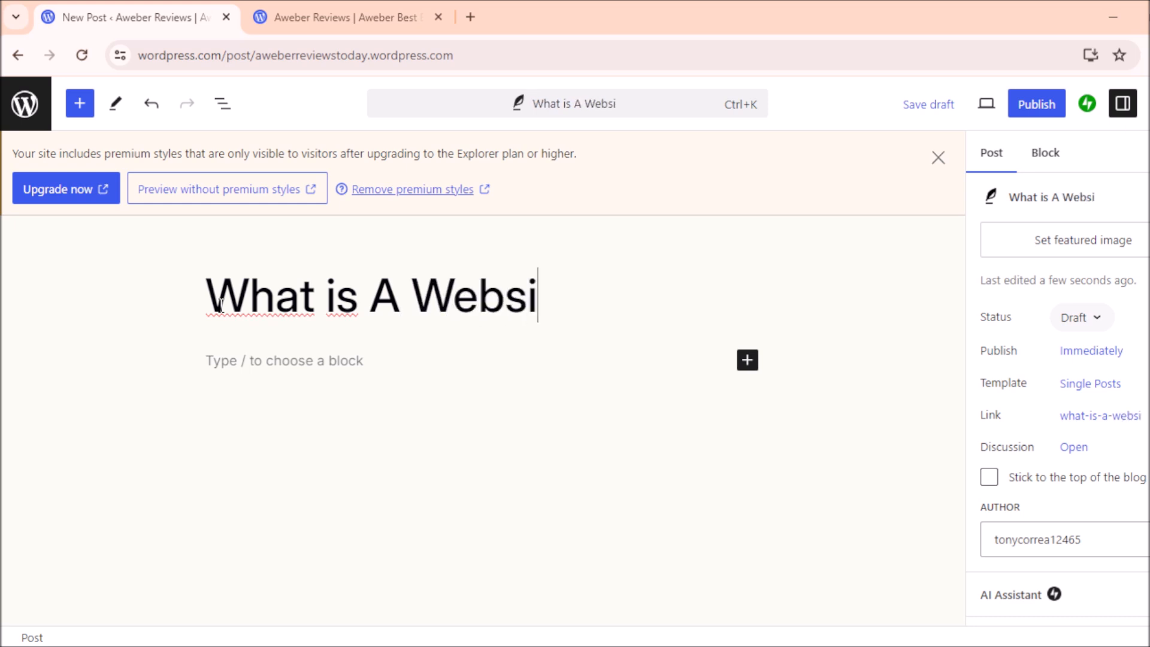
{"action": "type", "text": "te?"}
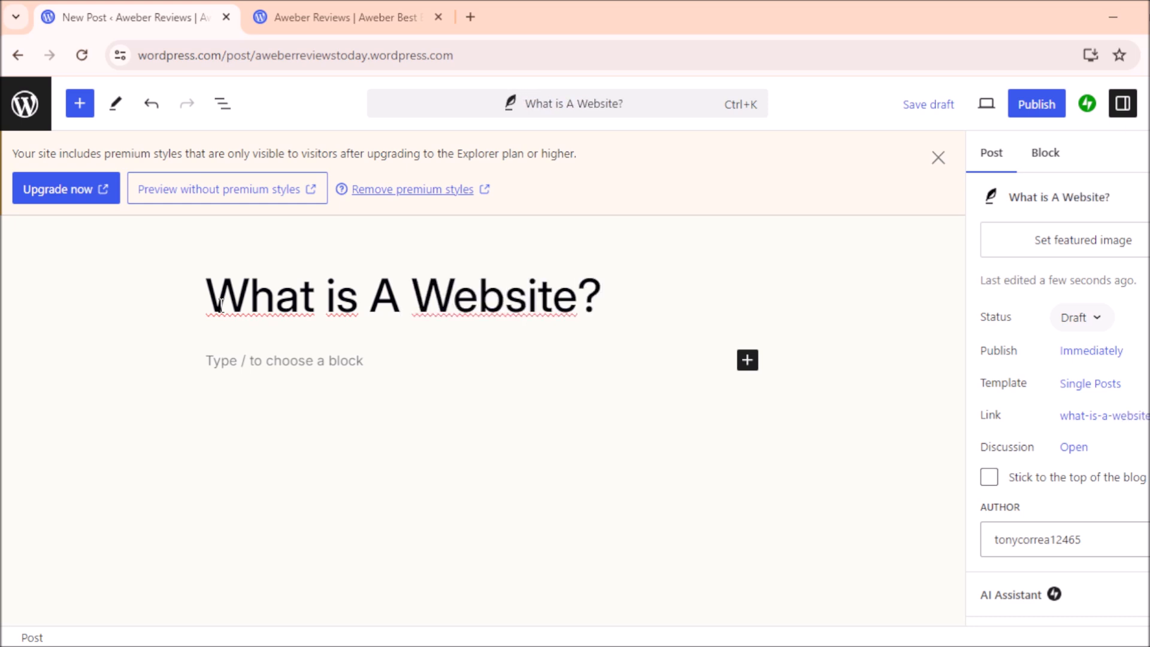
{"action": "left_click", "coordinate": [209, 363]}
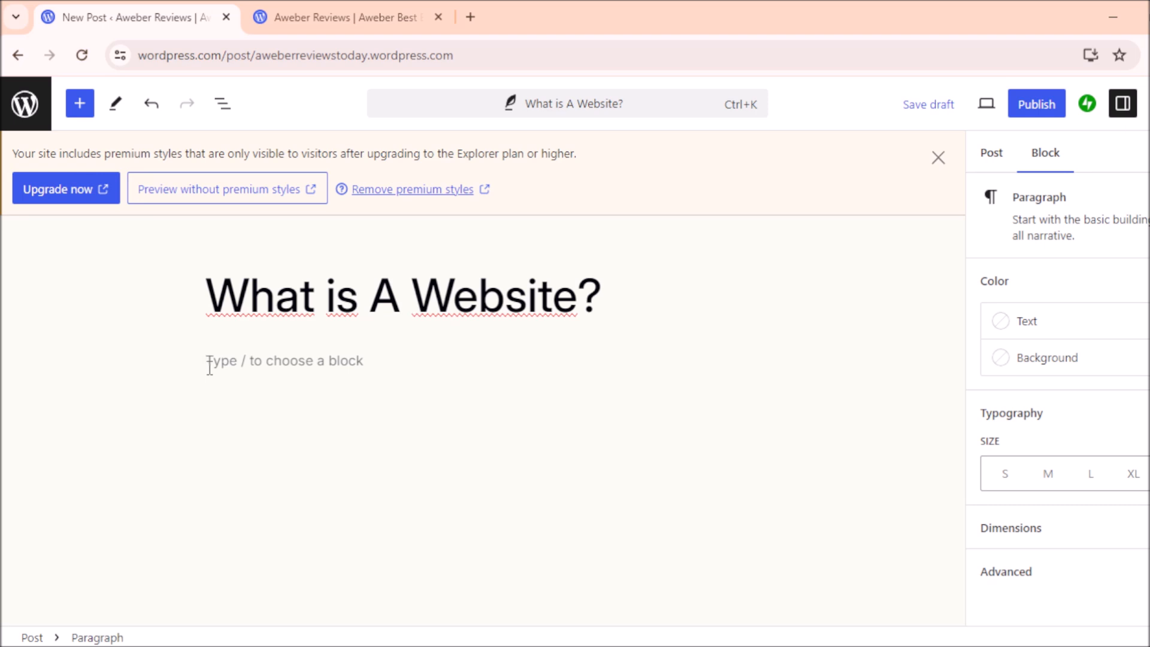
{"action": "left_click", "coordinate": [22, 54]}
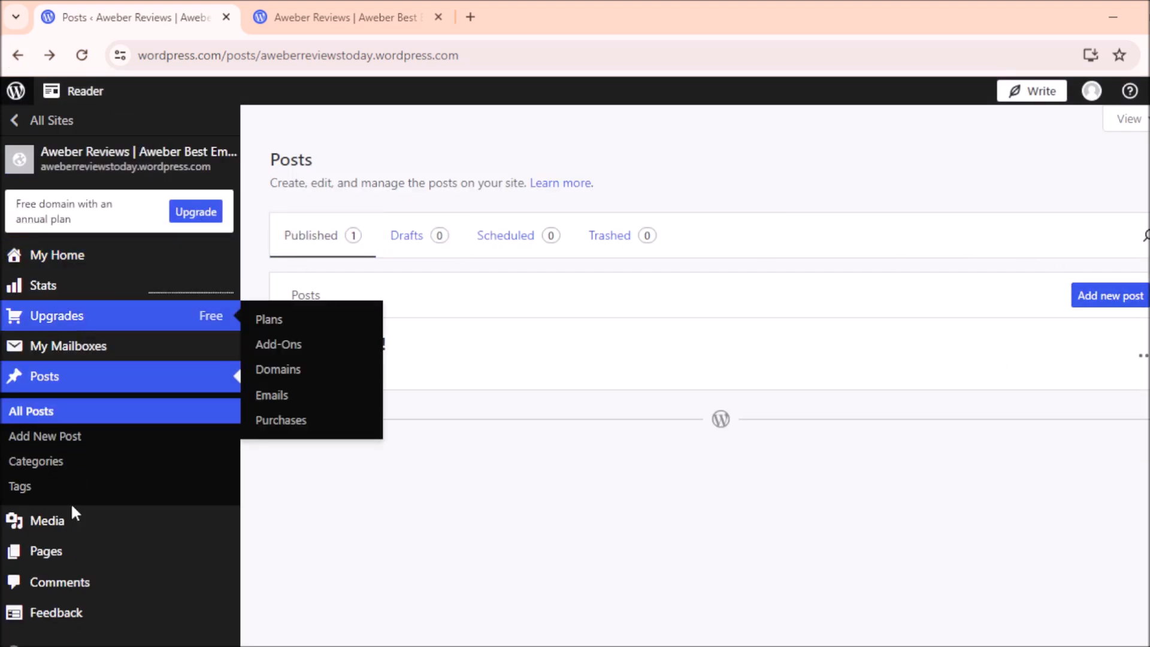
Step: Preview the live Aweber Reviews homepage in the Your Site view, scrolling down toward the footer
{"action": "left_click", "coordinate": [123, 168]}
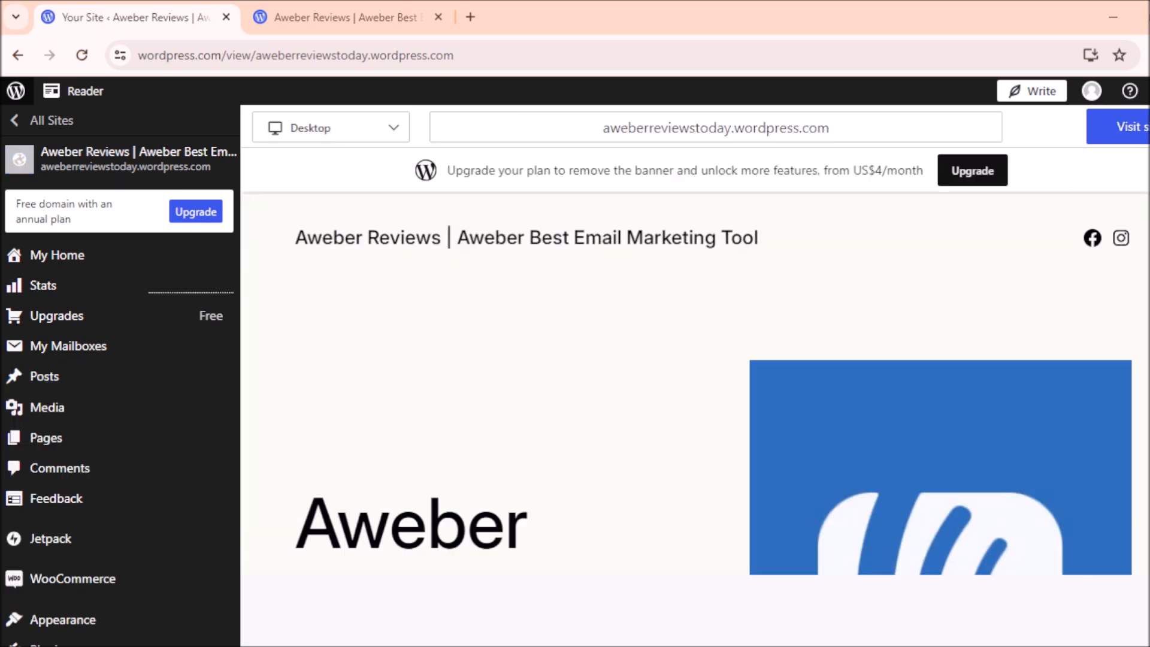
{"action": "scroll", "coordinate": [683, 377], "scroll_direction": "down", "scroll_amount": 15}
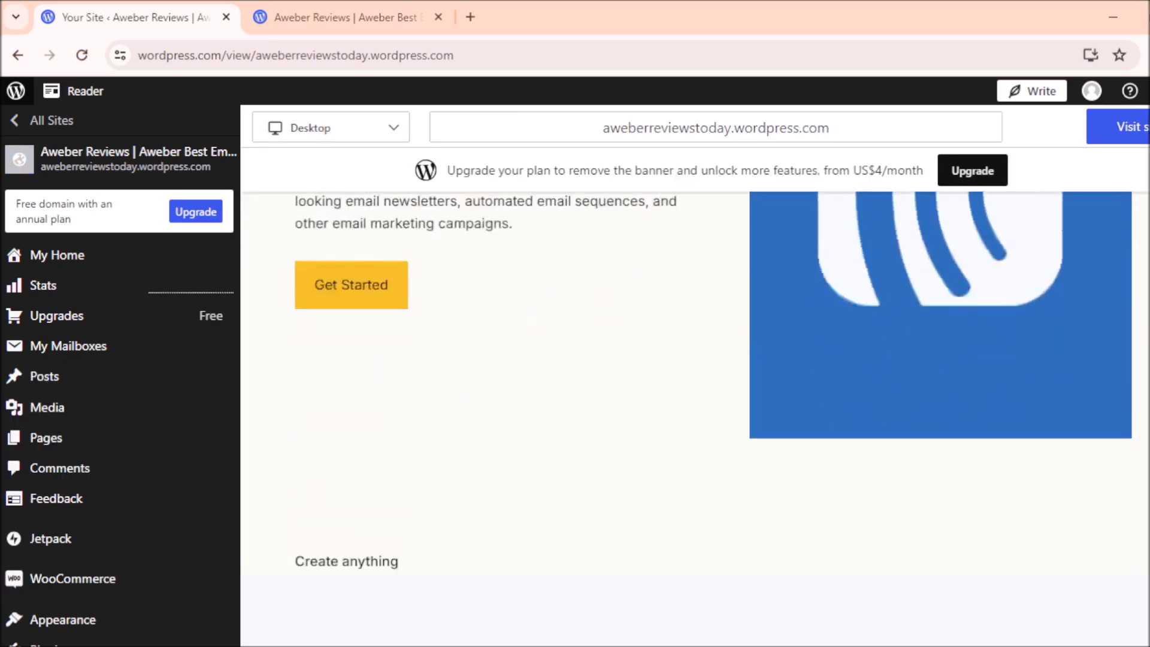
{"action": "scroll", "coordinate": [695, 377], "scroll_direction": "down", "scroll_amount": 12}
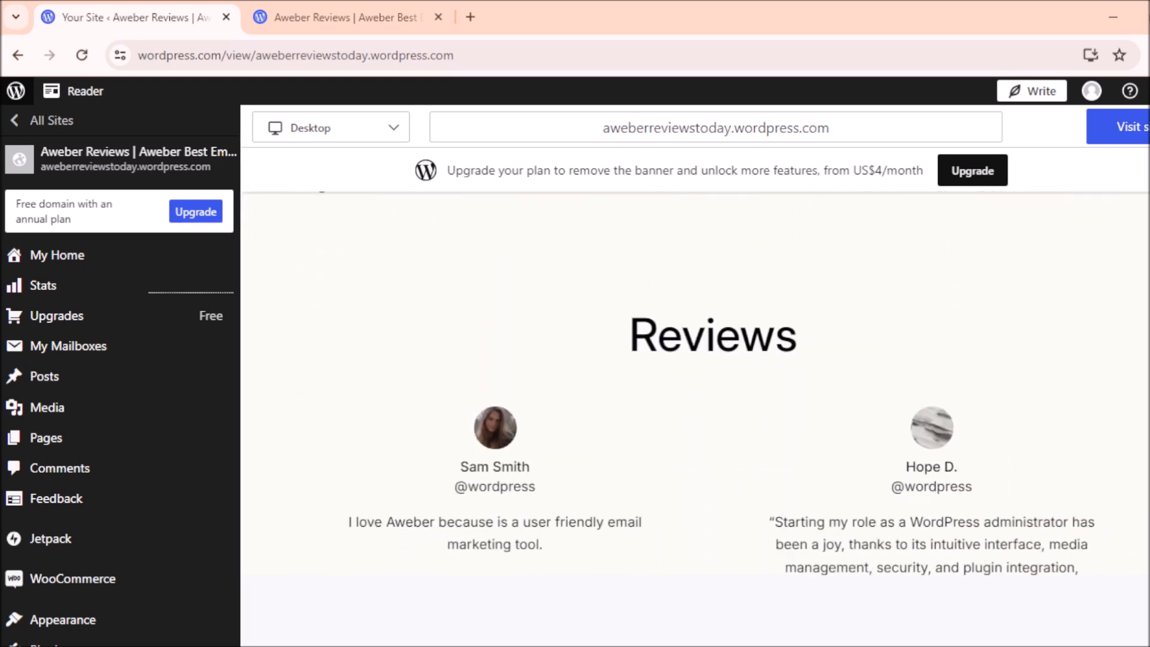
{"action": "scroll", "coordinate": [694, 377], "scroll_direction": "down", "scroll_amount": 3}
{"action": "scroll", "coordinate": [695, 377], "scroll_direction": "up", "scroll_amount": 20}
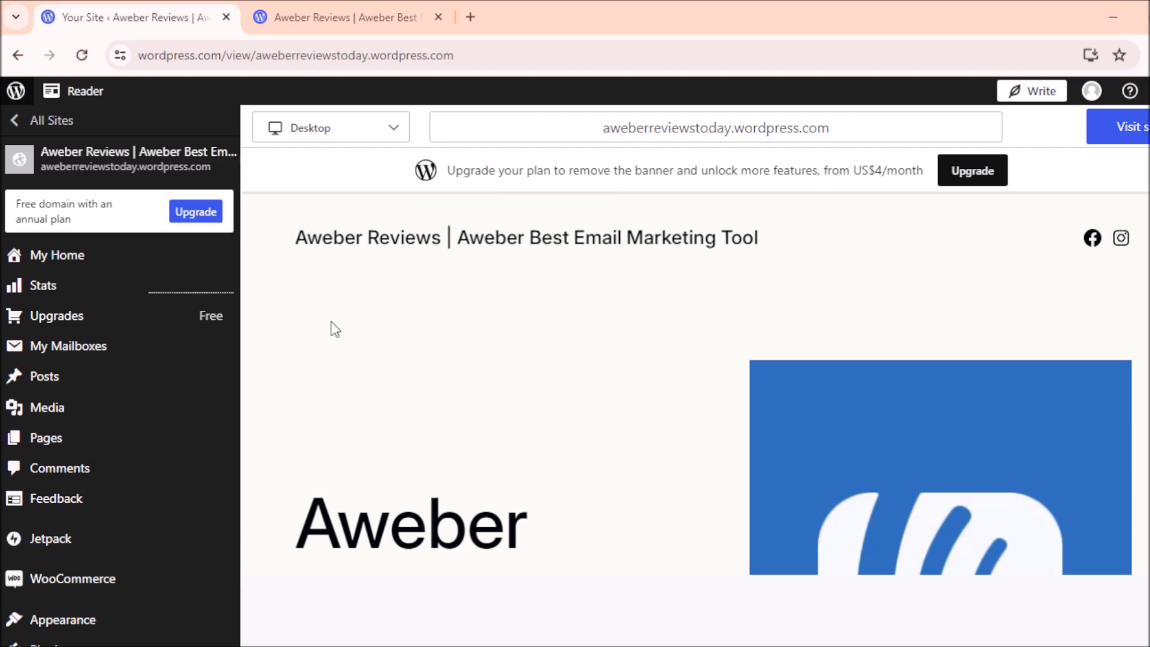
{"action": "mouse_move", "coordinate": [5, 395]}
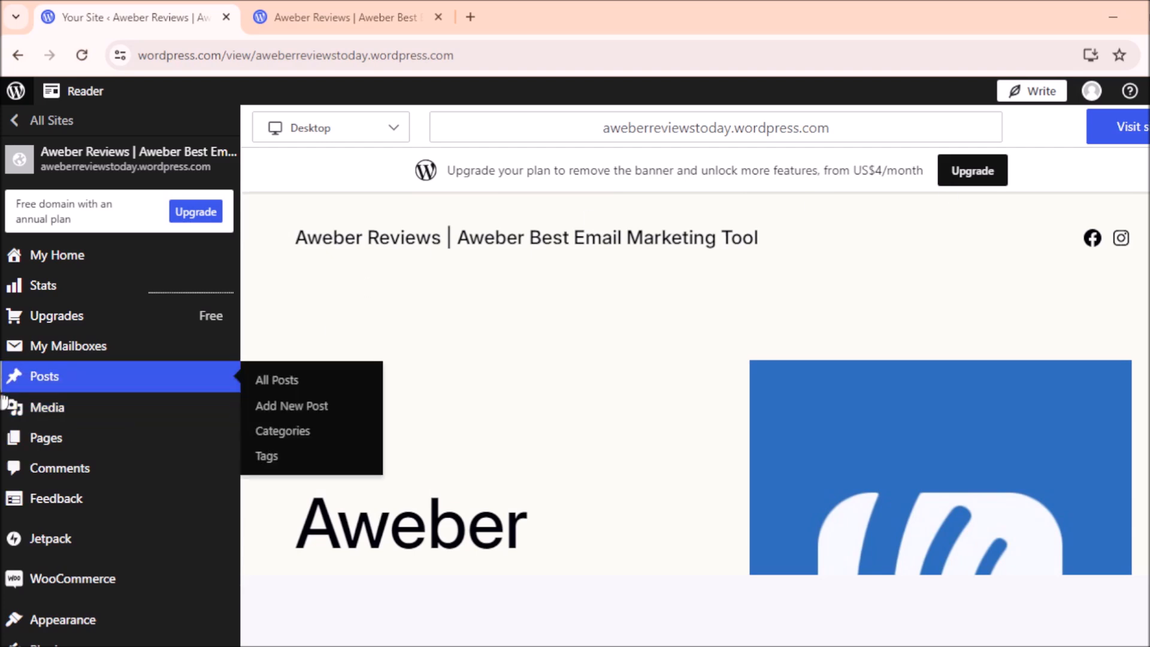